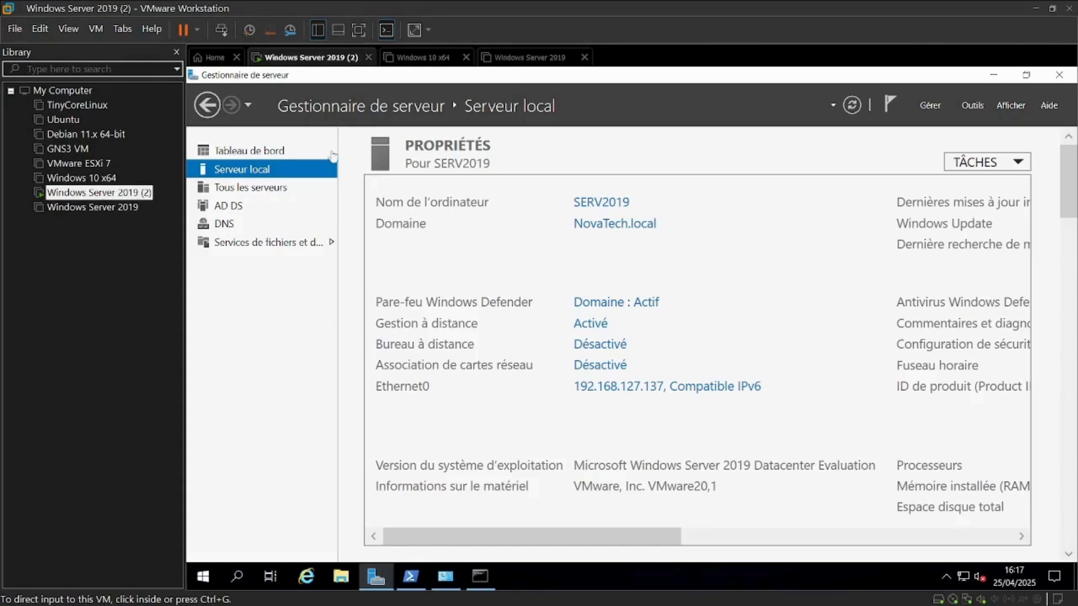
# Switch to the powered-off Windows Server 2019 virtual machine and power it on
pyautogui.click(507, 59)
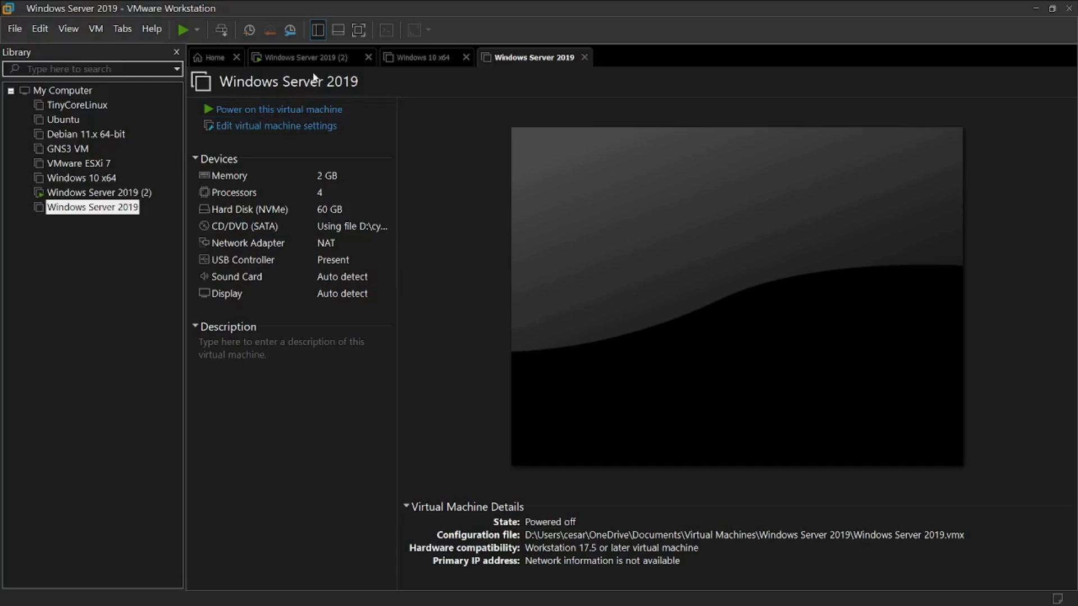
pyautogui.click(303, 112)
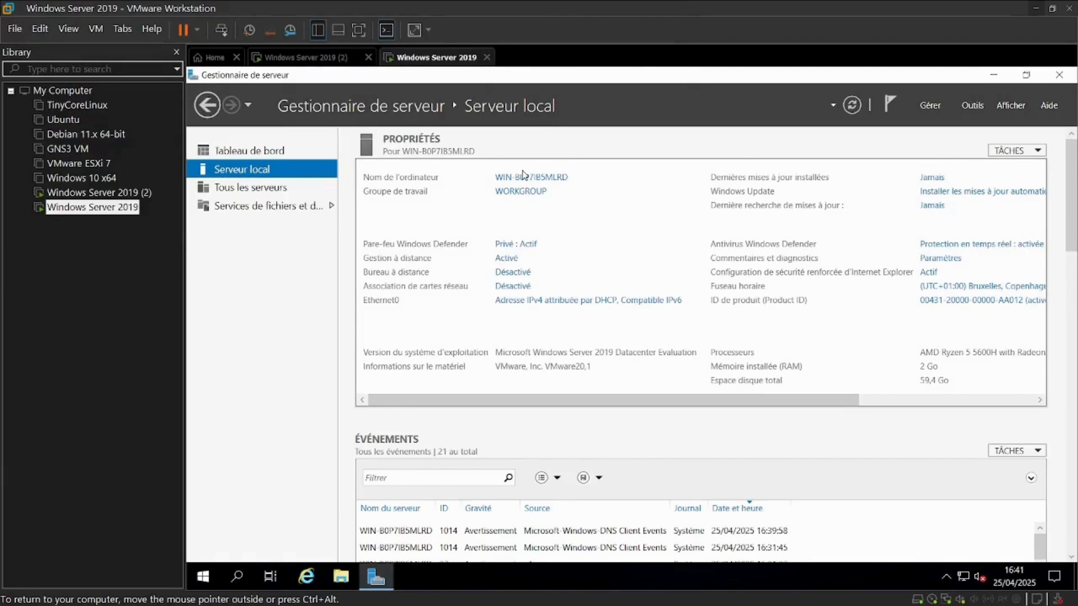
# Rename the computer to SERV-2019 in the system properties and choose to restart later
pyautogui.click(526, 194)
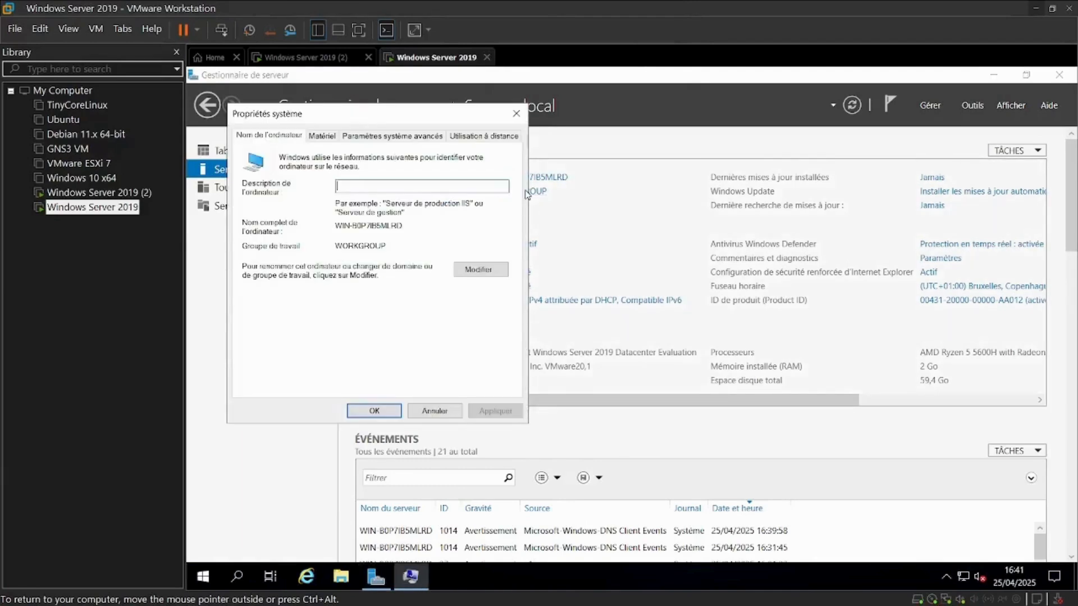
pyautogui.click(480, 270)
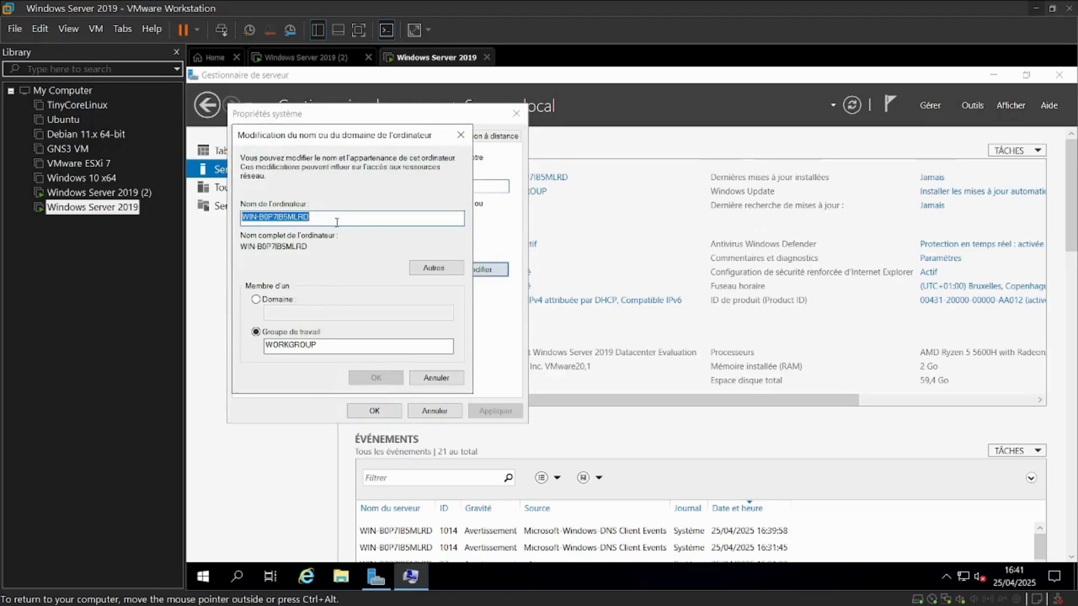
pyautogui.press('BackSpace')
pyautogui.write('SERV-2019')
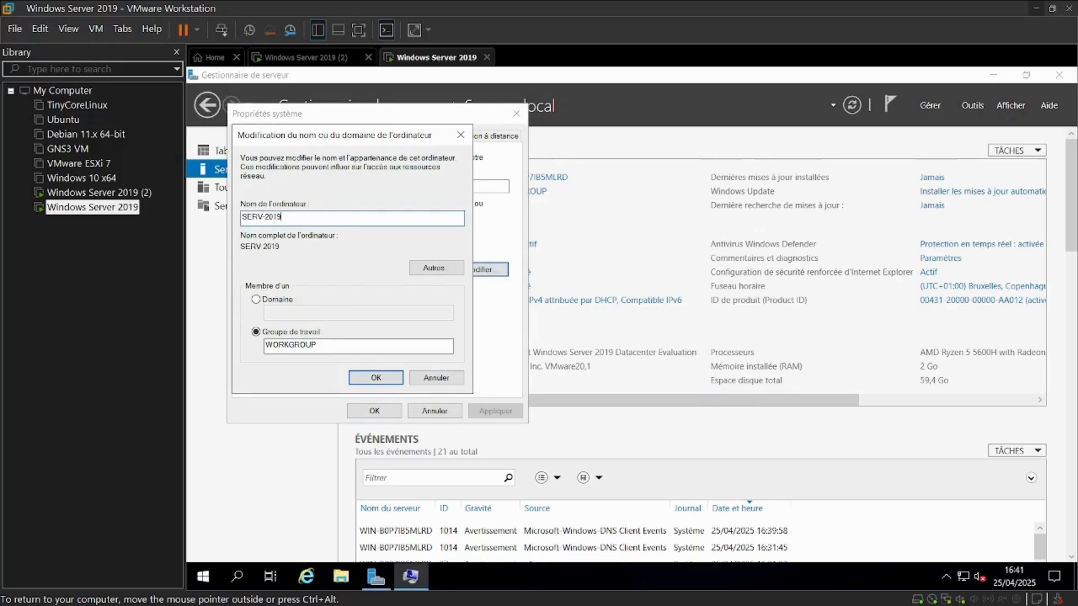
pyautogui.click(367, 377)
pyautogui.click(716, 344)
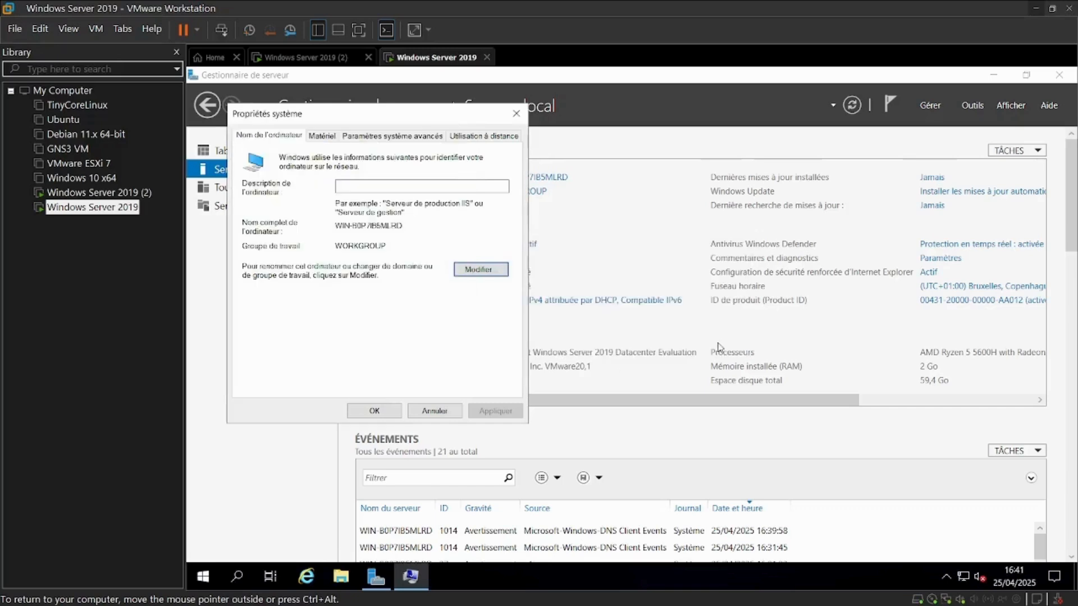
pyautogui.click(371, 411)
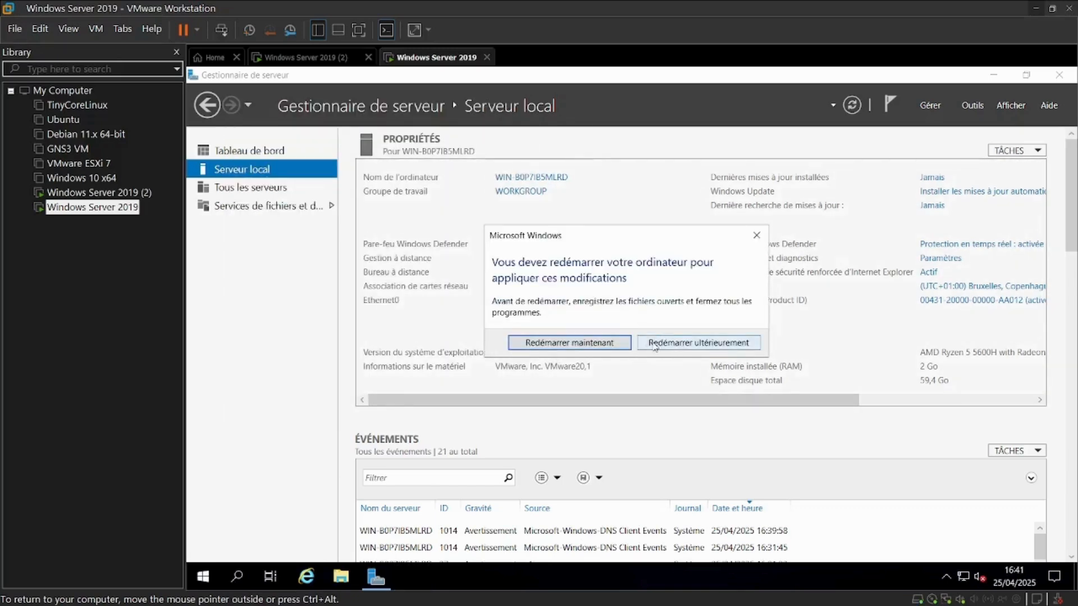
pyautogui.click(673, 344)
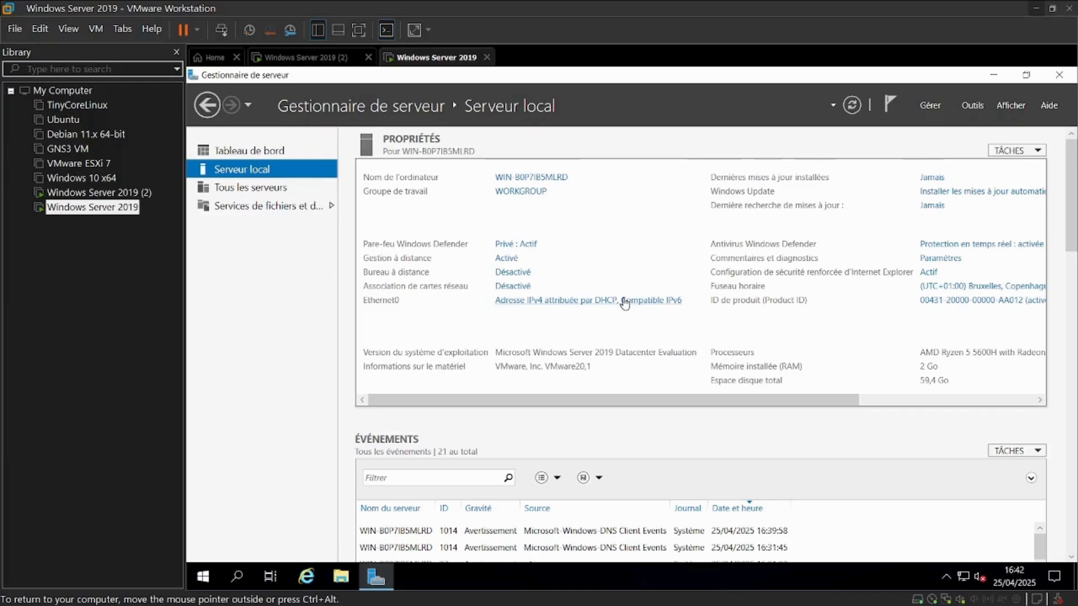
# Open the IPv4 properties of the Ethernet0 adapter and switch to using a manually specified DNS server address
pyautogui.click(625, 302)
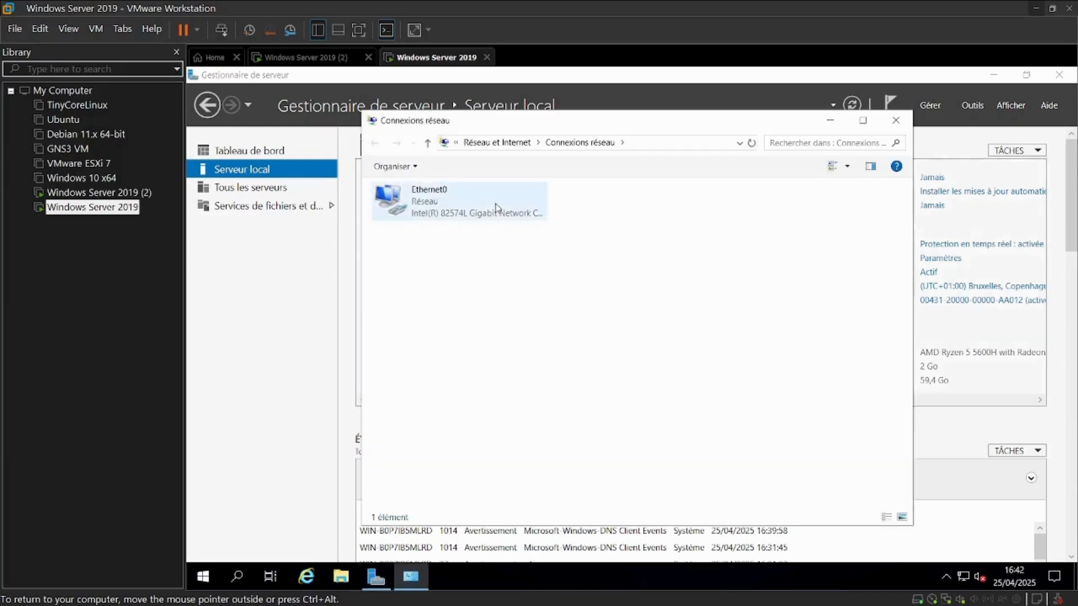
pyautogui.click(496, 208)
pyautogui.rightClick(496, 207)
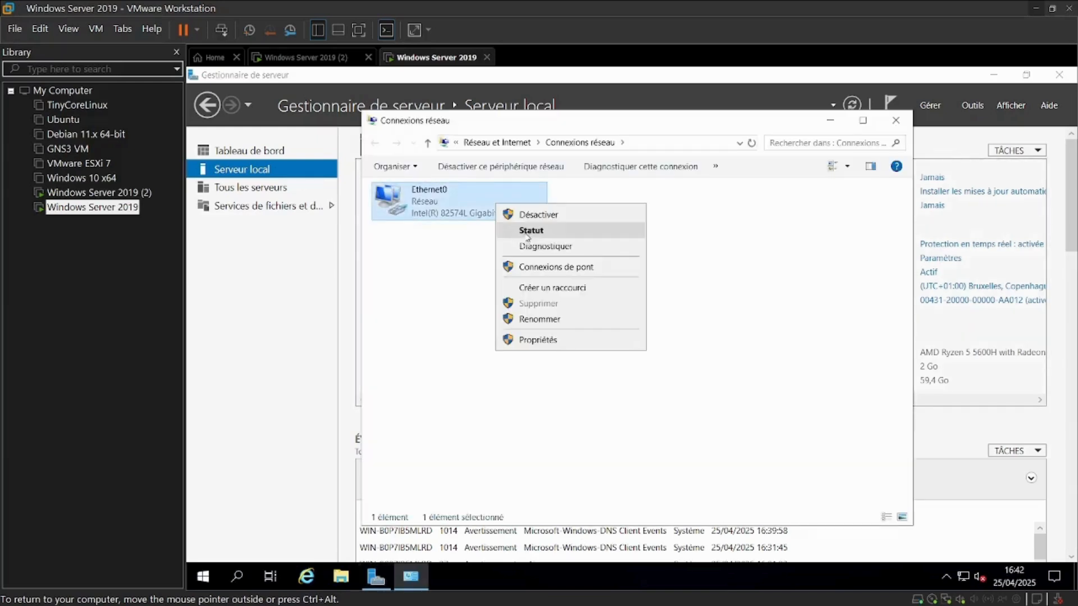
pyautogui.click(554, 339)
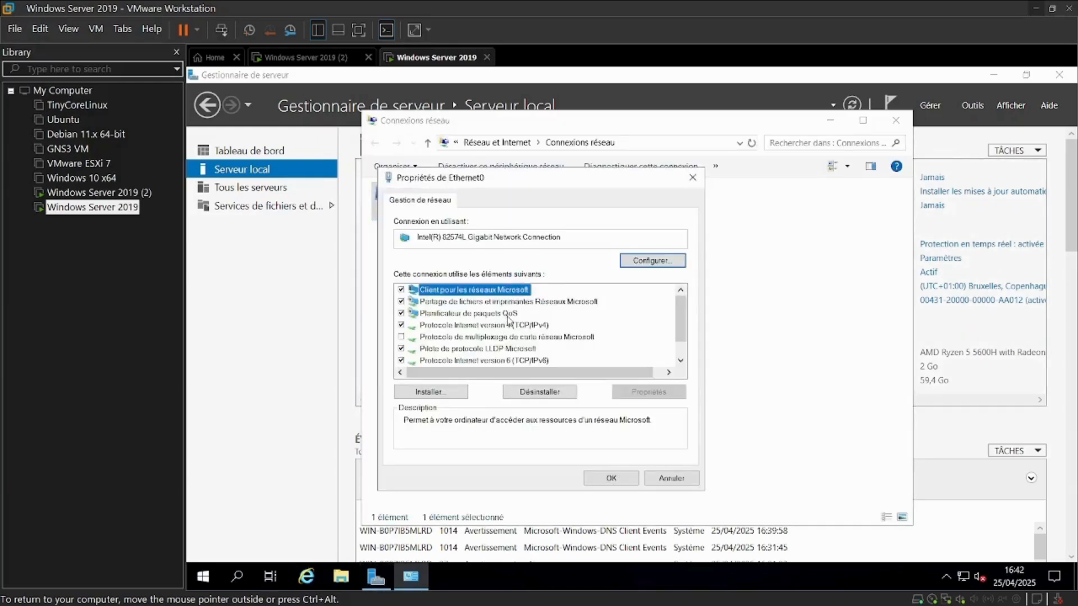
pyautogui.click(515, 325)
pyautogui.click(647, 392)
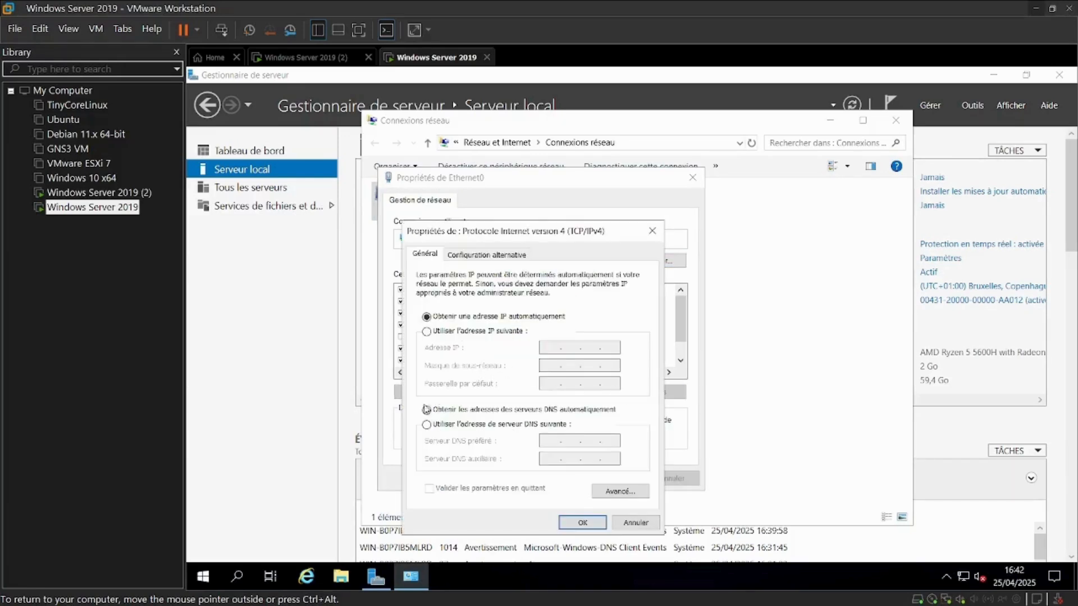
pyautogui.click(426, 425)
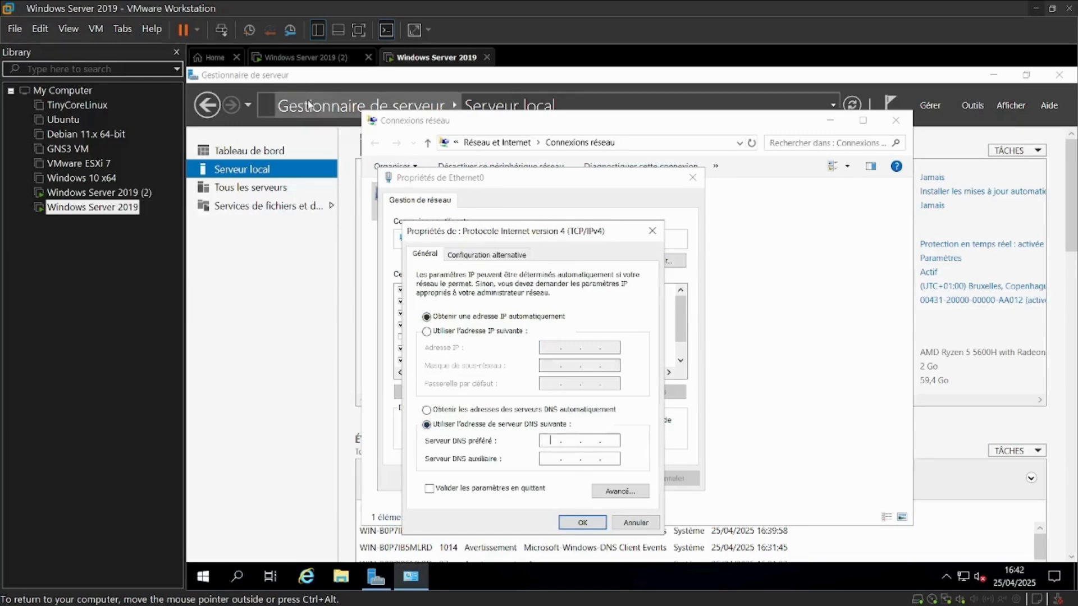
# Switch to the SERV2019 virtual machine and unlock it with the administrator password
pyautogui.click(299, 58)
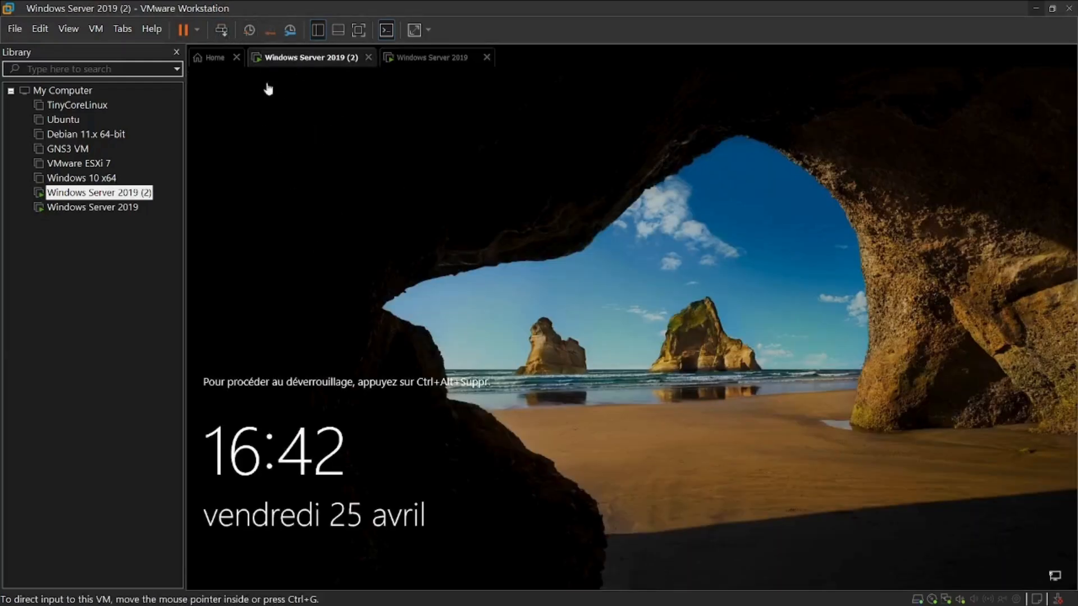
pyautogui.write('P')
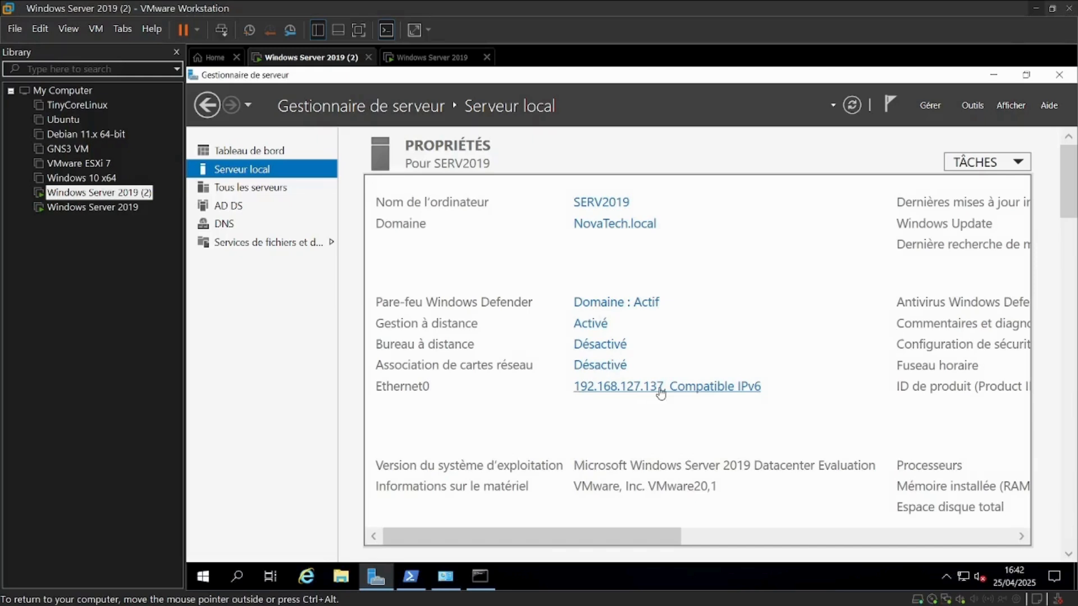
# Copy the IPv4 address 192.168.127.137 from the ipconfig output in the command prompt
pyautogui.click(483, 584)
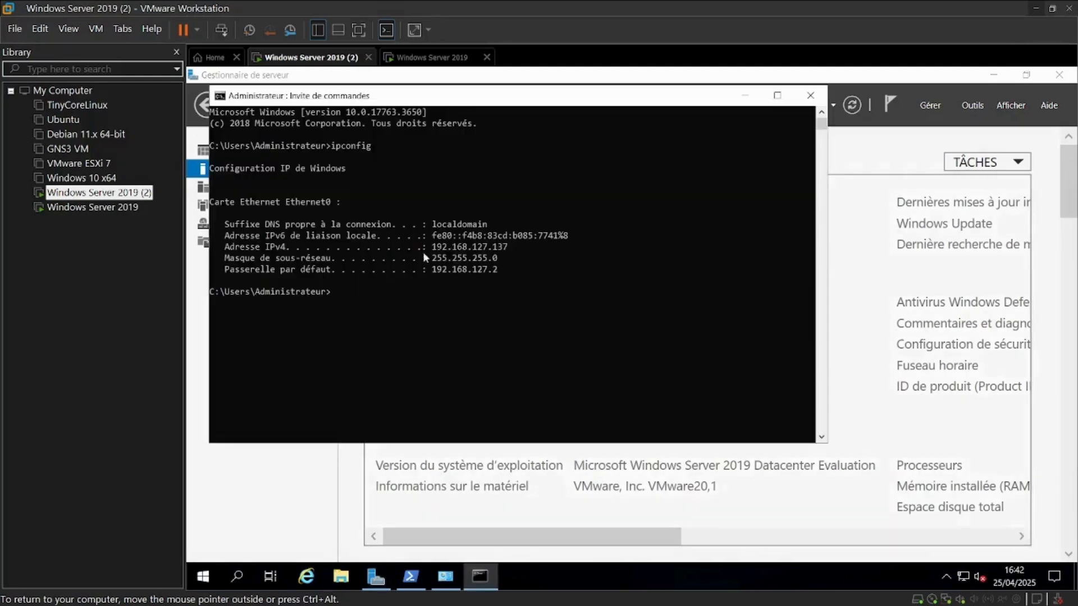
pyautogui.moveTo(512, 247); pyautogui.dragTo(438, 254)
pyautogui.rightClick(438, 254)
pyautogui.moveTo(511, 247); pyautogui.dragTo(437, 252)
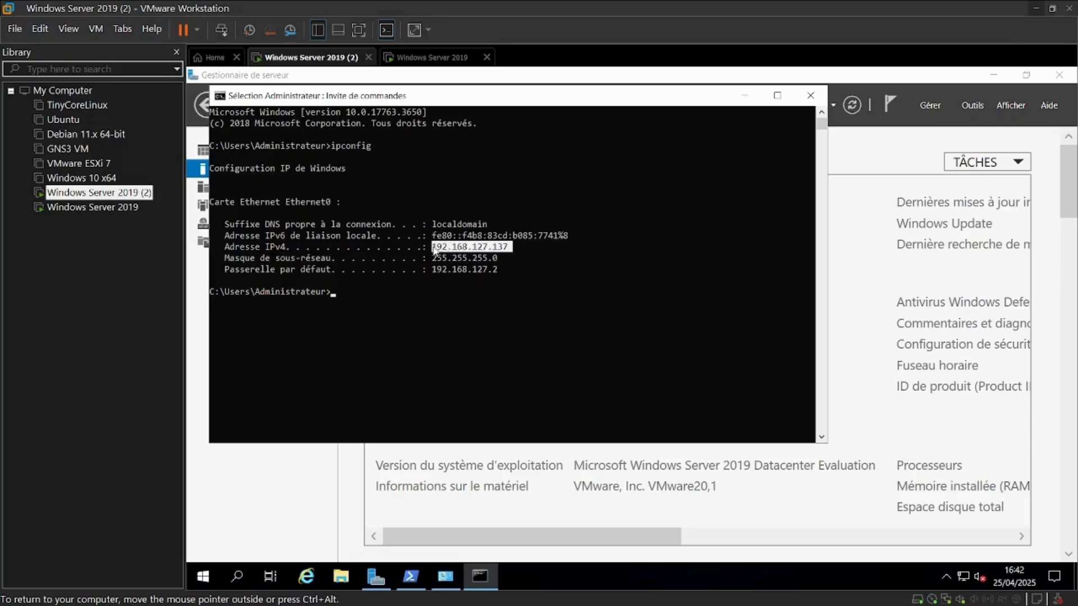
pyautogui.rightClick(436, 251)
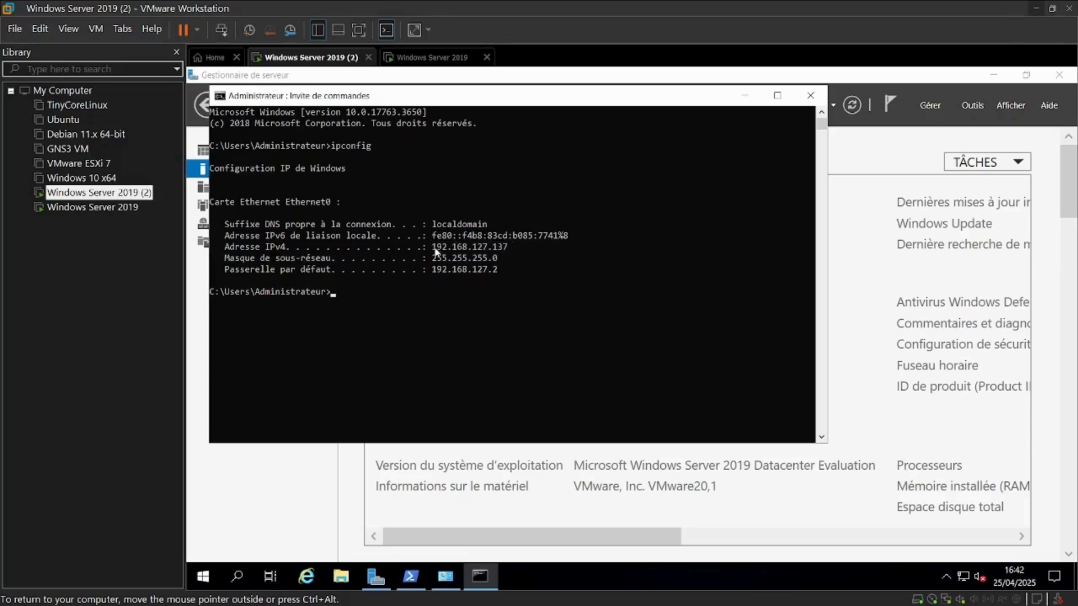
# Paste 192.168.127.137 as the preferred DNS server in the new server's IPv4 settings and close the adapter properties
pyautogui.click(413, 57)
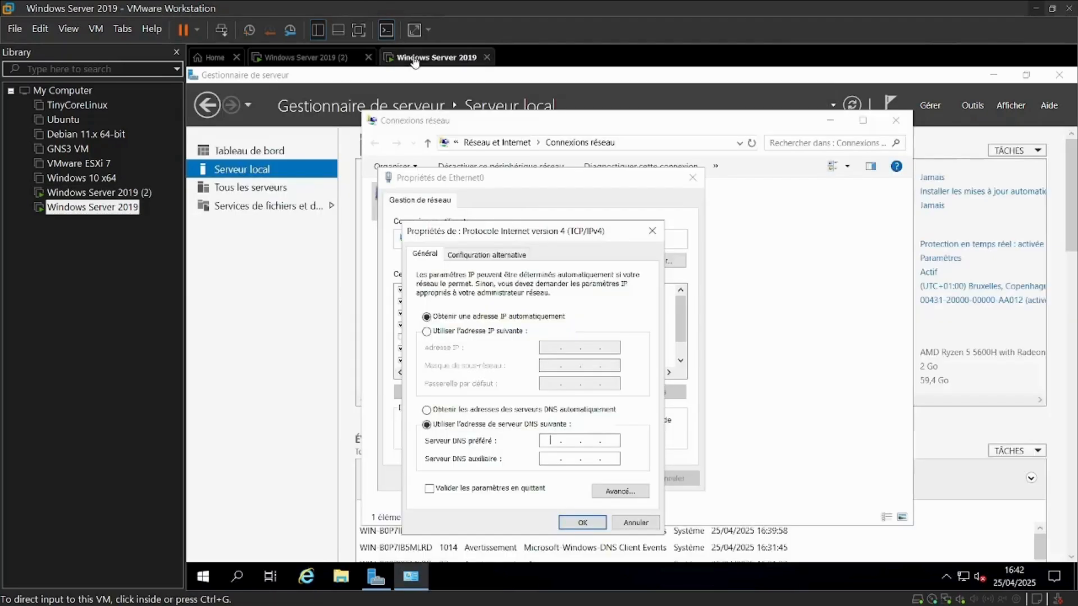
pyautogui.click(546, 440)
pyautogui.hotkey('ctrl', 'v')
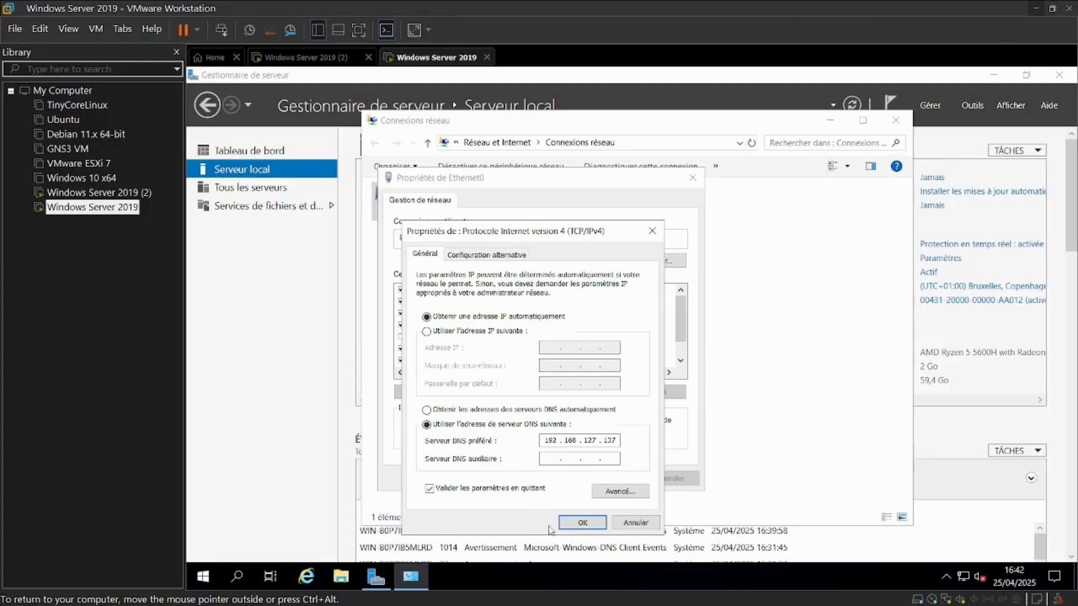
pyautogui.click(581, 523)
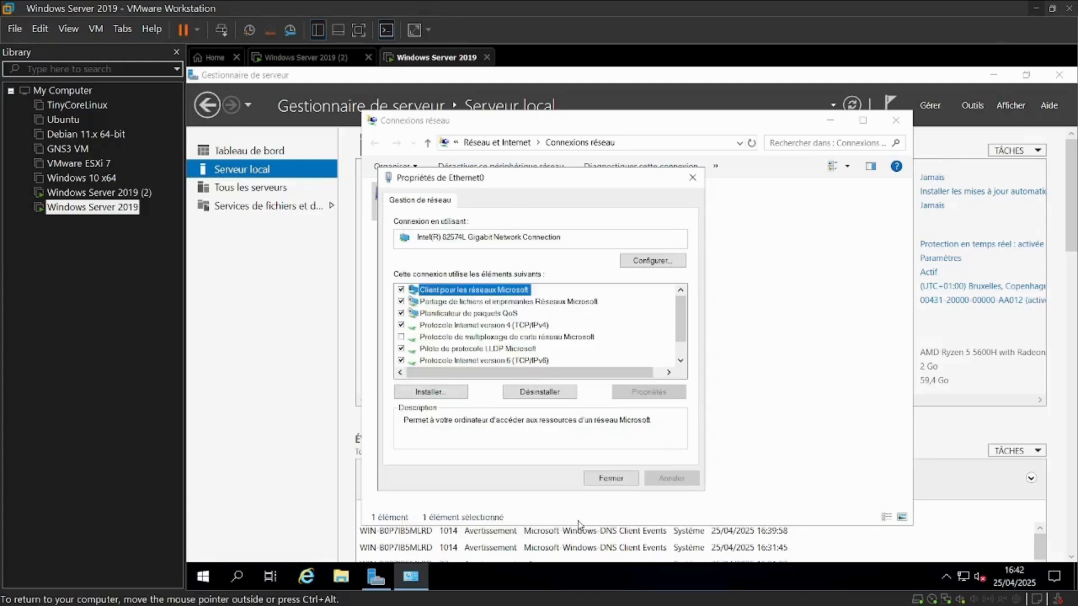
pyautogui.click(610, 479)
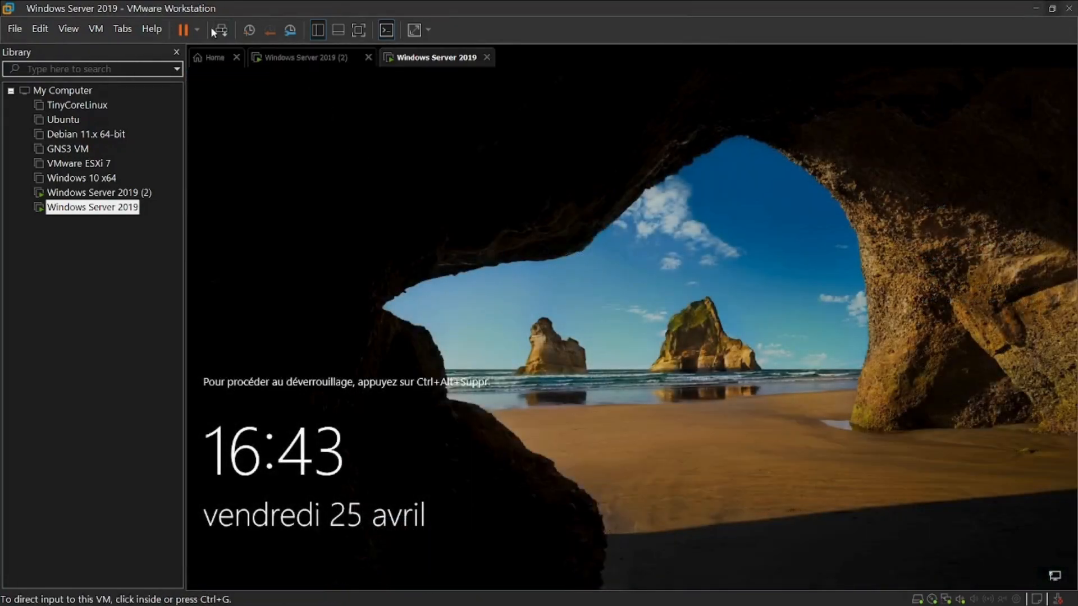
# Send Ctrl+Alt+Del to the new server and sign in as Administrator with the account password
pyautogui.click(220, 30)
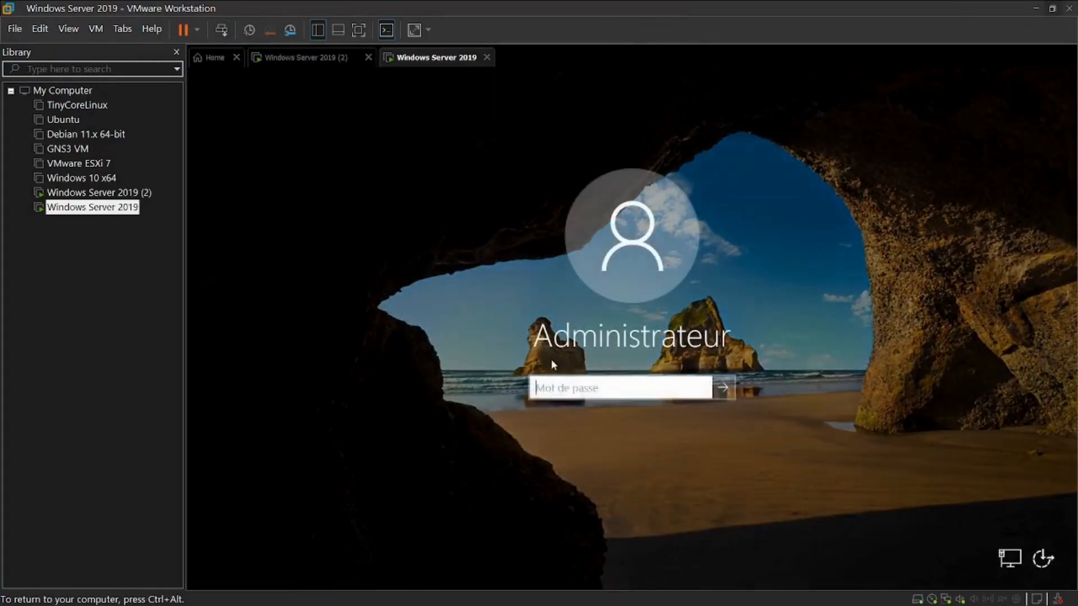
pyautogui.write('P')
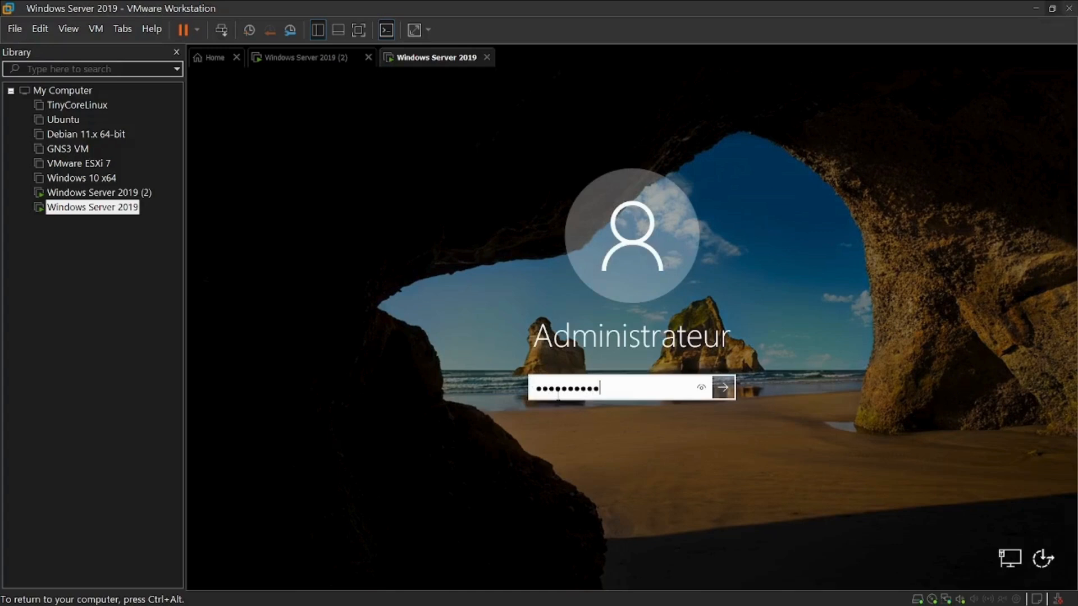
pyautogui.press('Return')
pyautogui.press('Return')
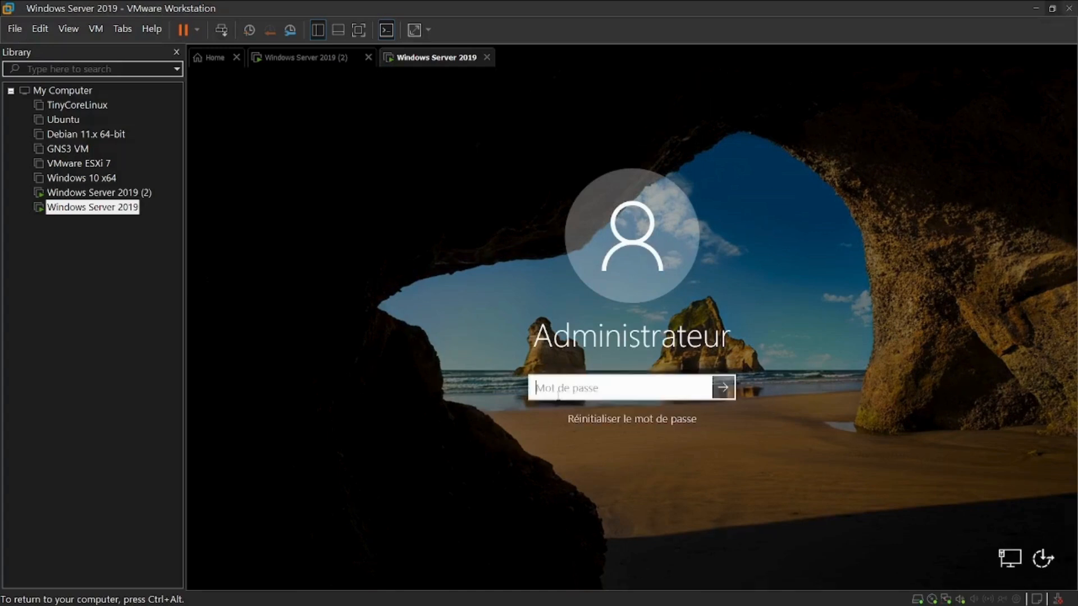
pyautogui.write('P')
pyautogui.press('Return')
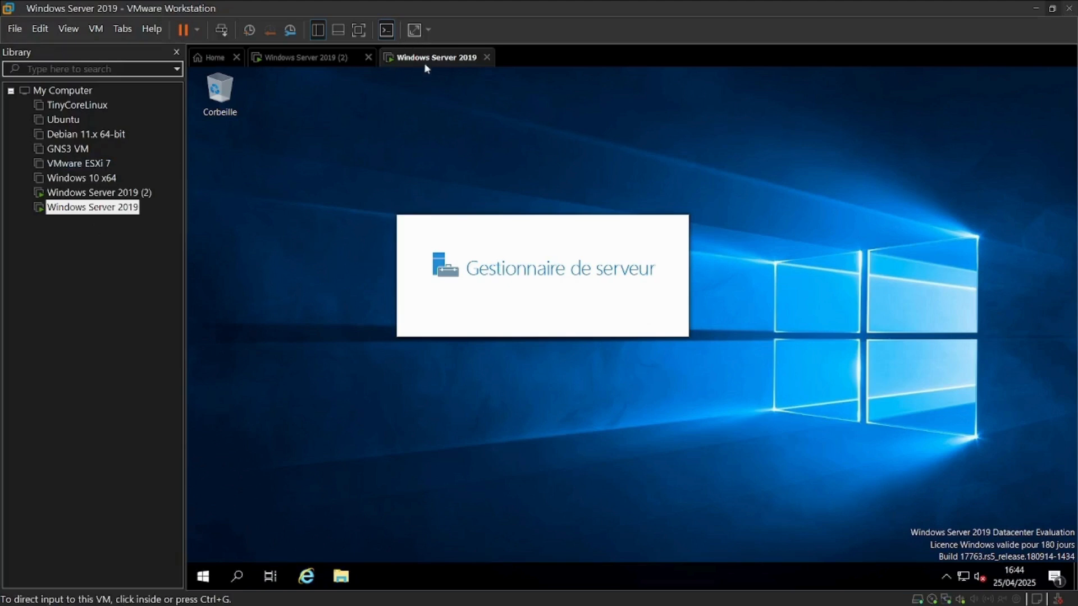
# Minimize the command prompt on SERV2019 and dismiss the Windows Admin Center message on the new server
pyautogui.click(288, 59)
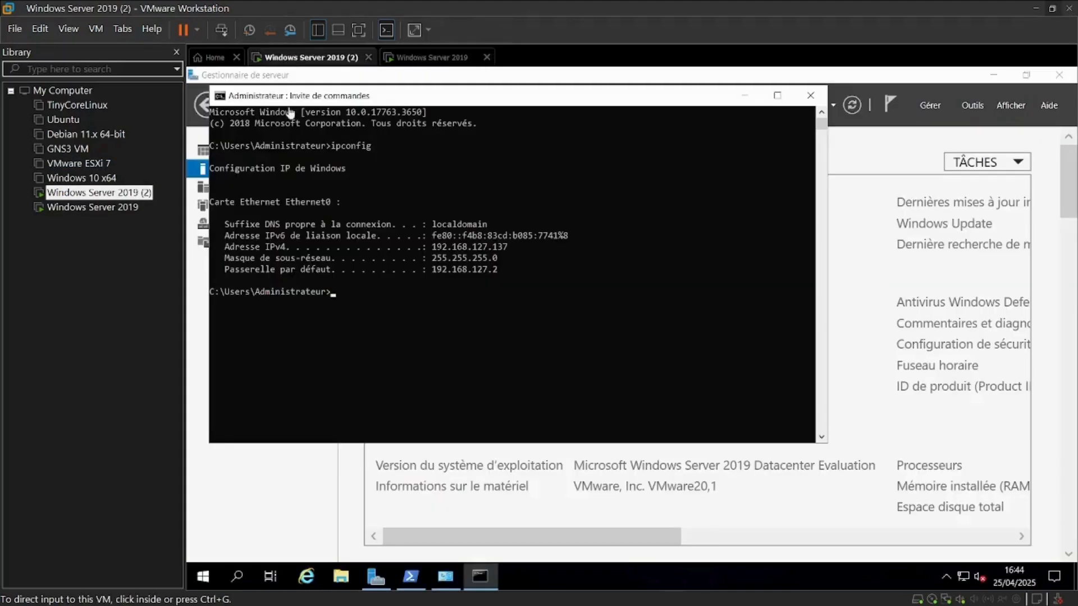
pyautogui.click(746, 97)
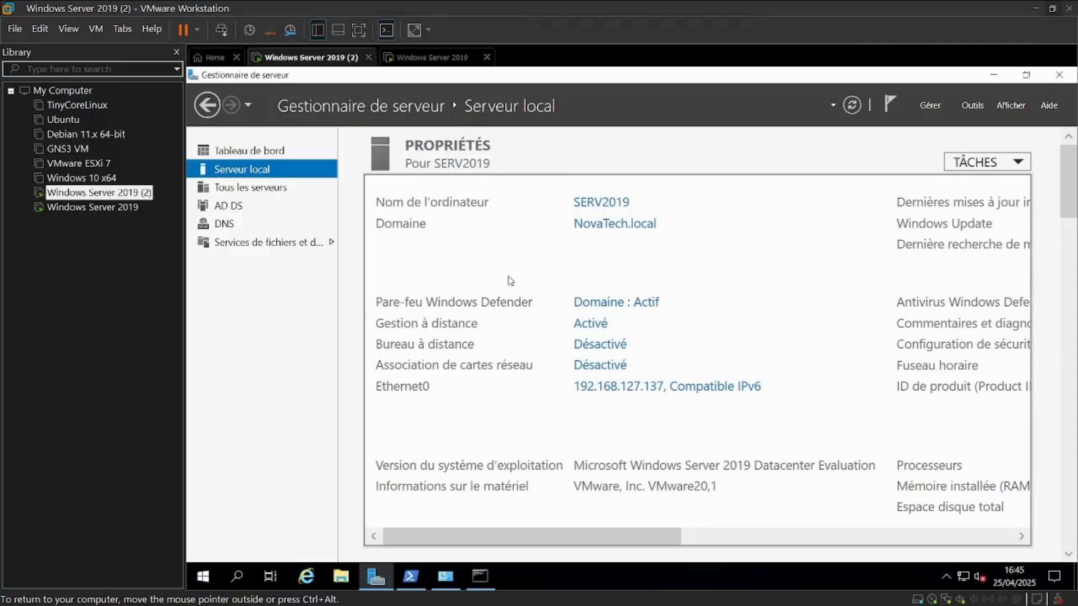
pyautogui.click(424, 57)
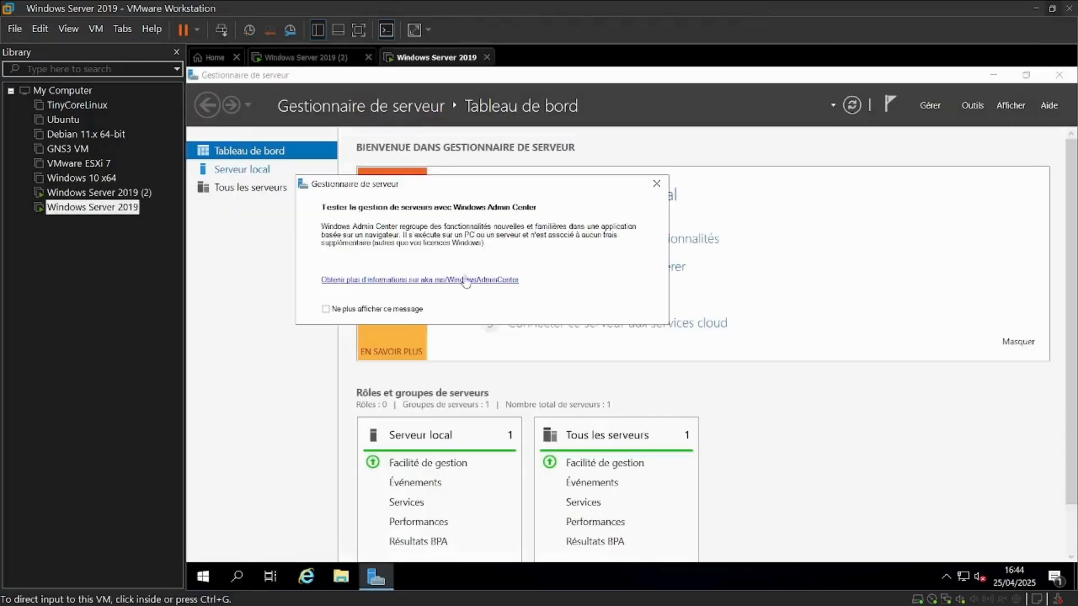
pyautogui.click(657, 184)
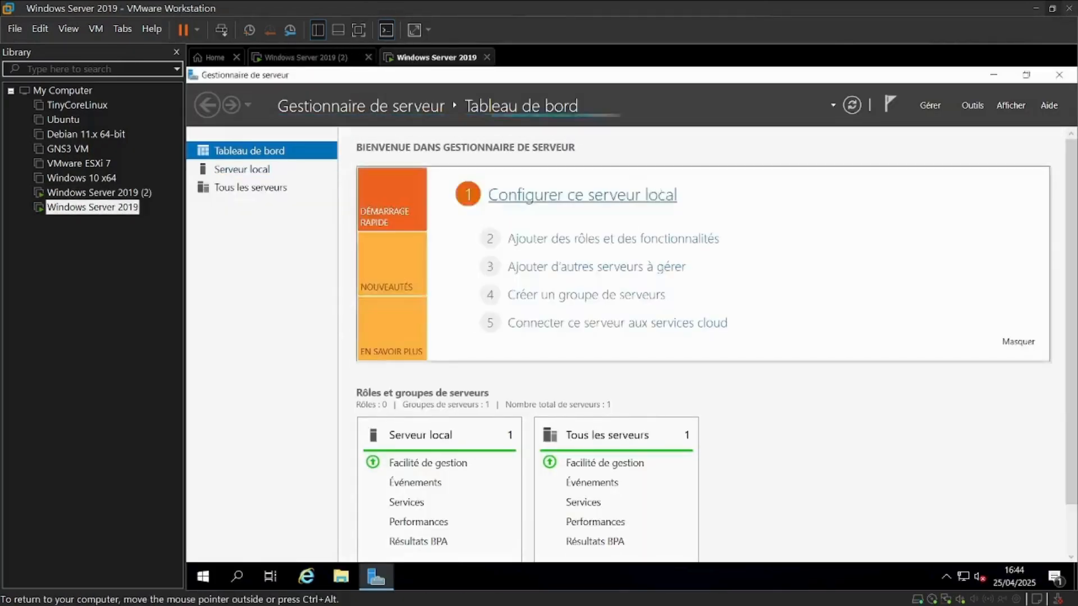
# Switch to SERV2019 and open Active Directory Sites and Services for it from the All Servers list
pyautogui.click(316, 58)
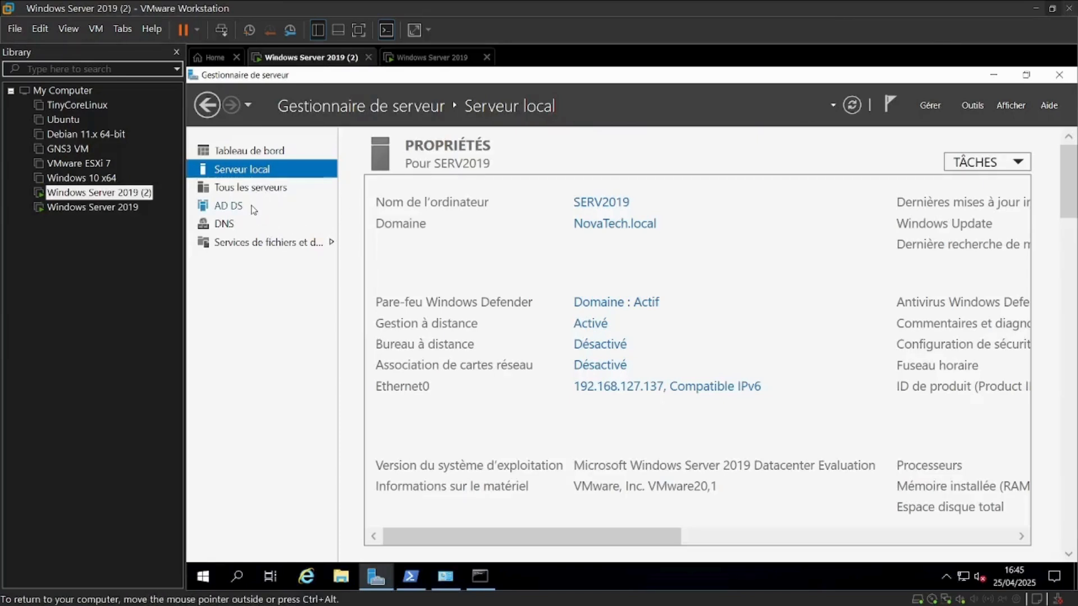
pyautogui.click(265, 155)
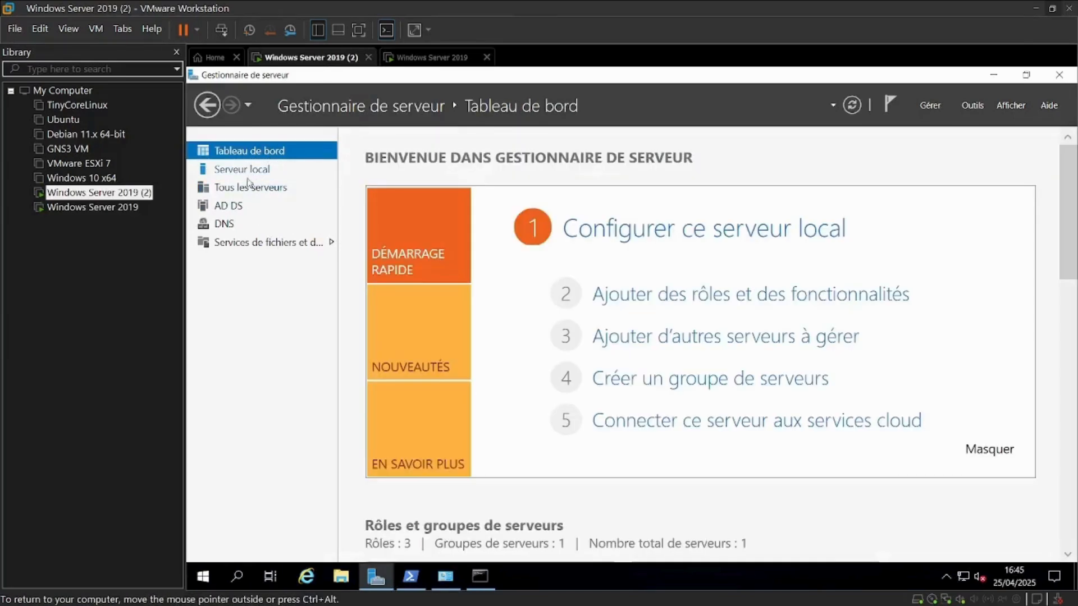
pyautogui.click(246, 190)
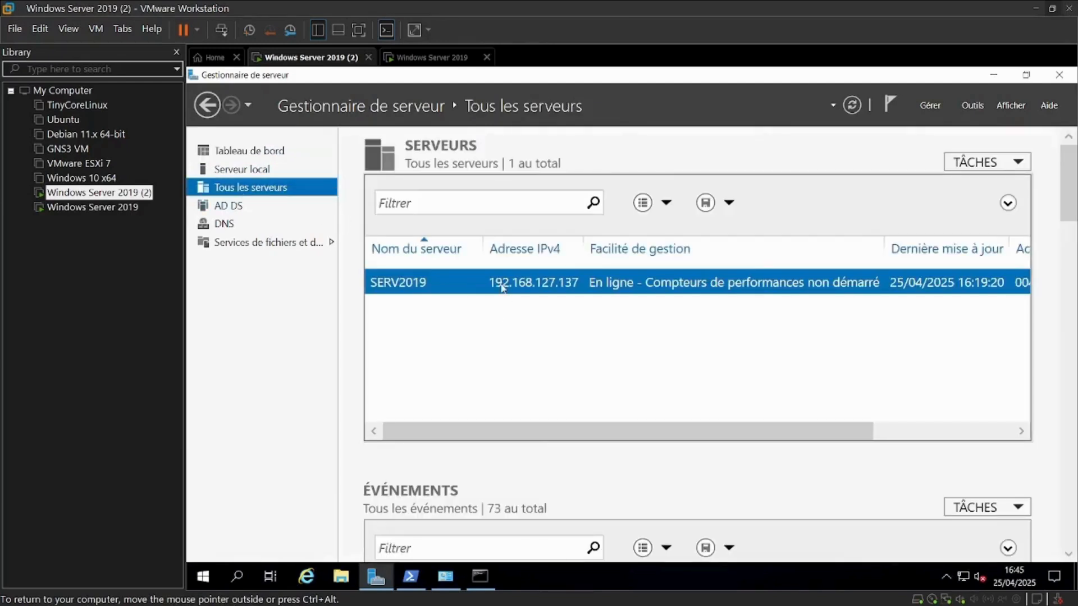
pyautogui.rightClick(503, 287)
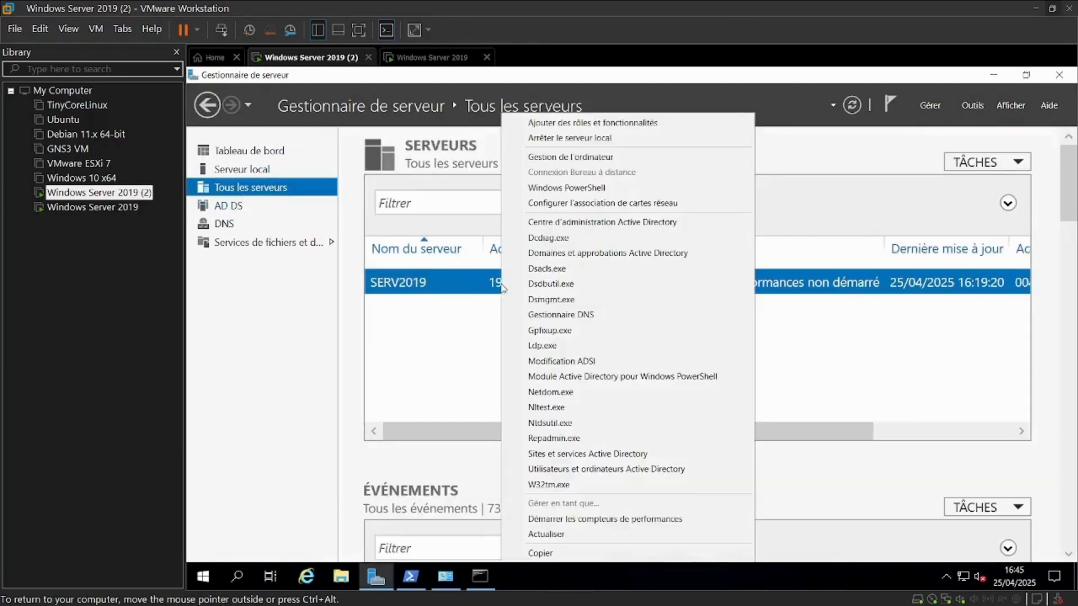
pyautogui.click(578, 456)
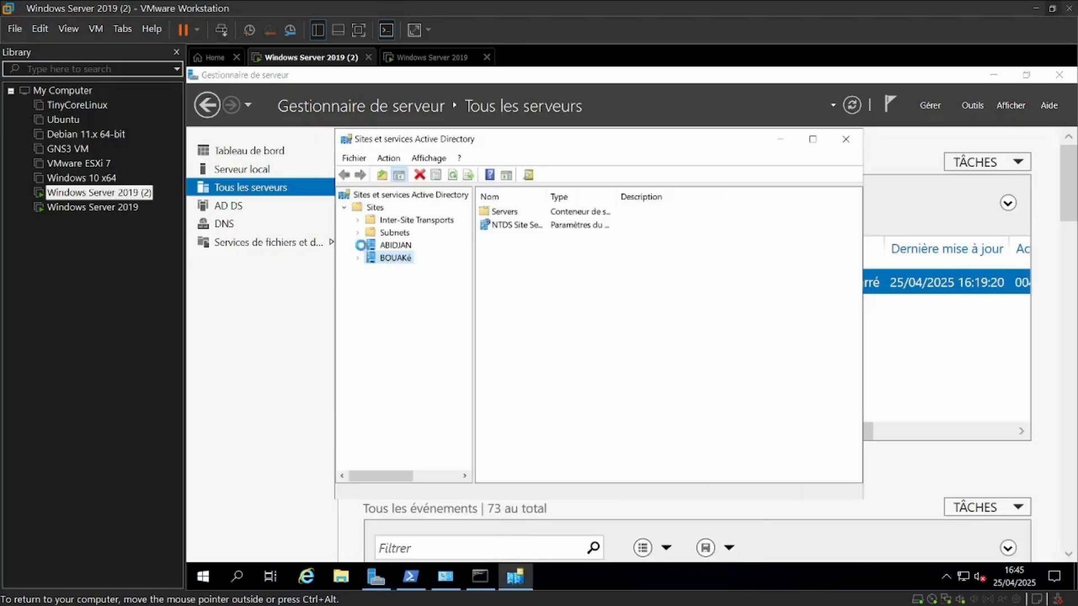
# Expand the ABIDJAN and BOUAKé sites and their Servers containers to examine the site servers, and minimize the console
pyautogui.click(360, 247)
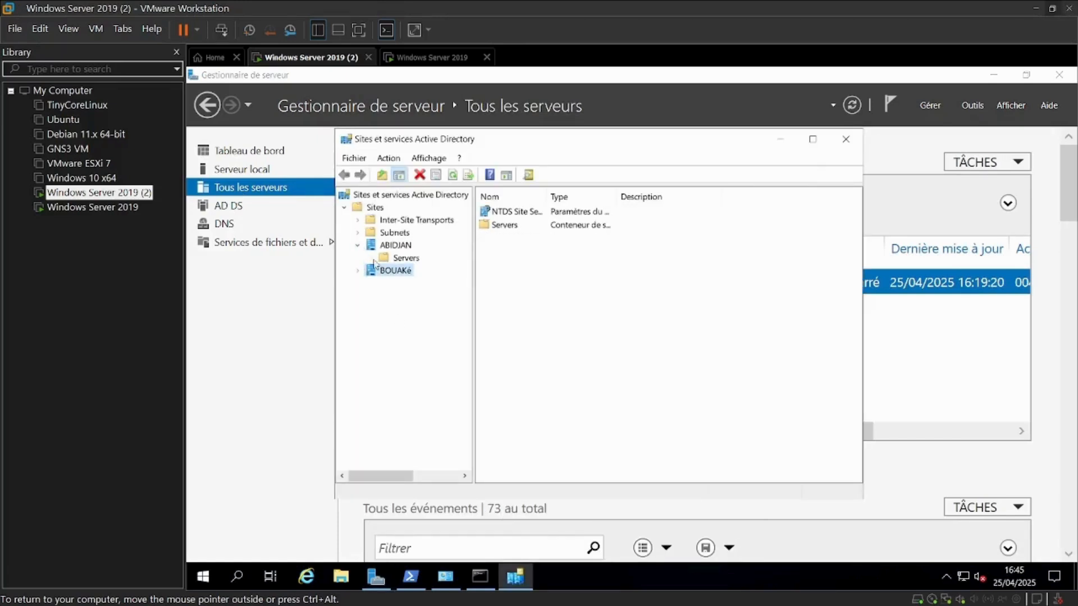
pyautogui.click(385, 259)
pyautogui.click(369, 275)
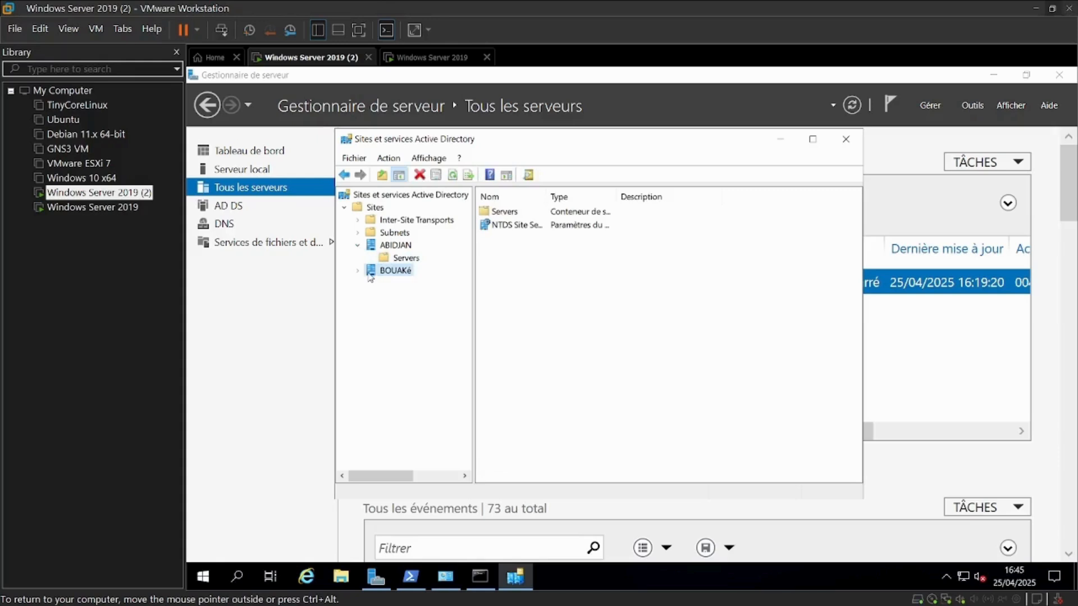
pyautogui.click(357, 272)
pyautogui.click(393, 285)
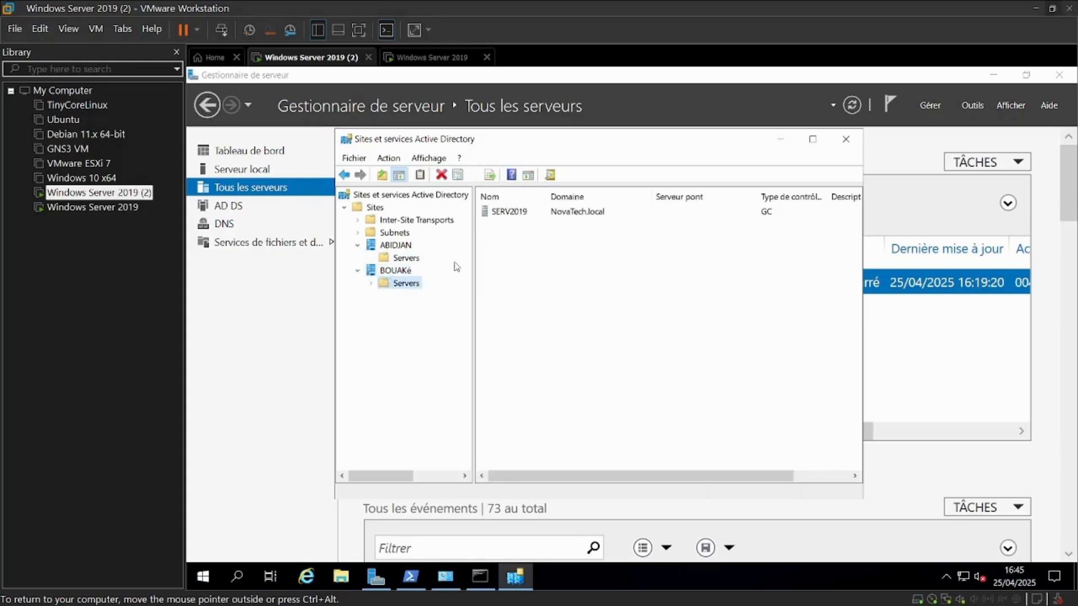
pyautogui.click(371, 283)
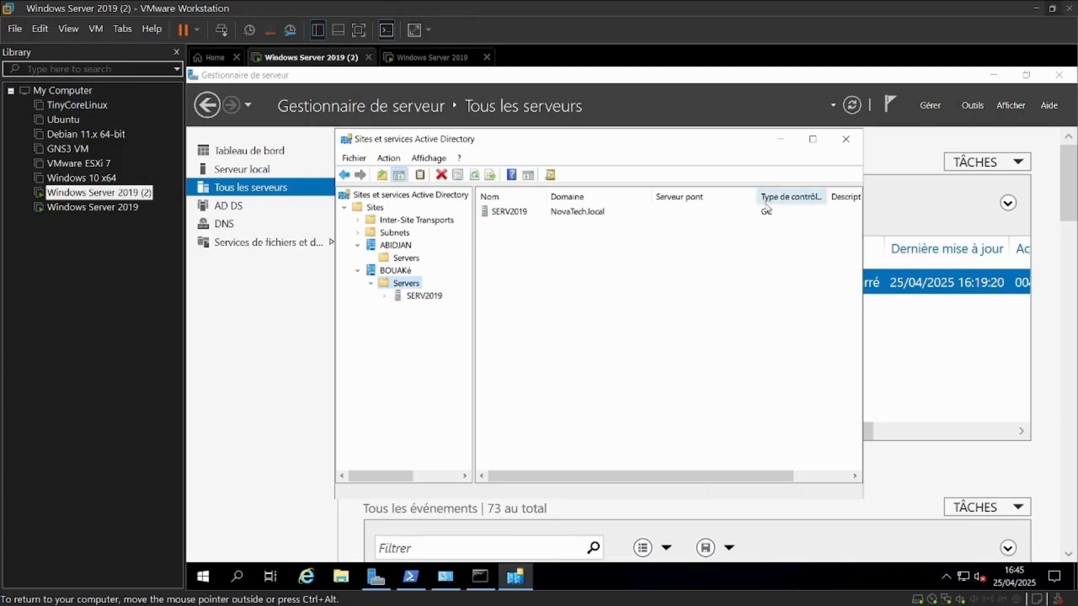
pyautogui.click(780, 139)
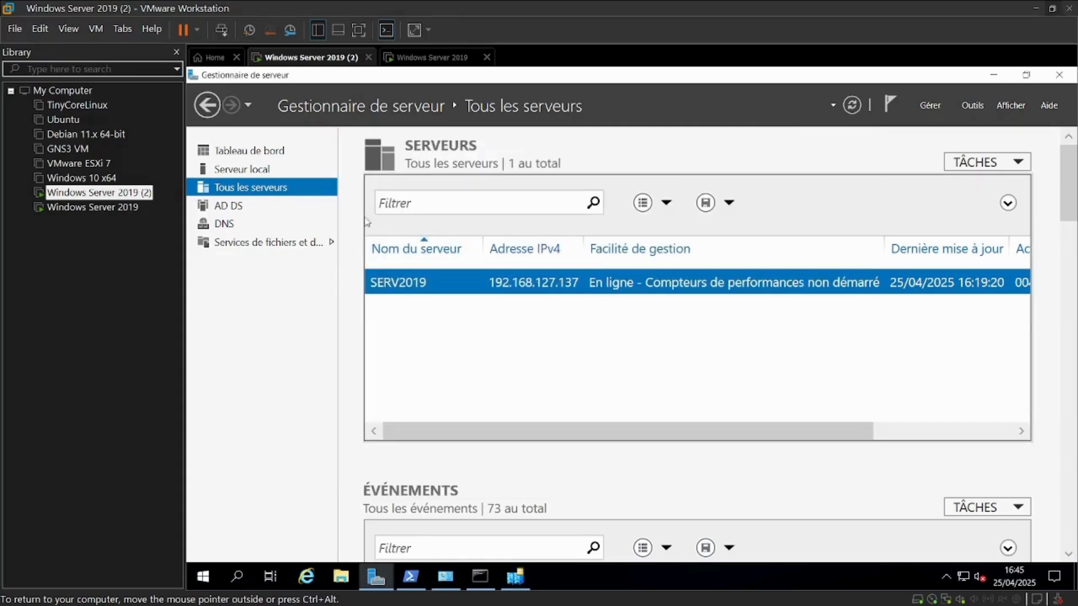
# Open Active Directory Users and Computers and examine the Computers container of NovaTech.local before closing it
pyautogui.rightClick(458, 289)
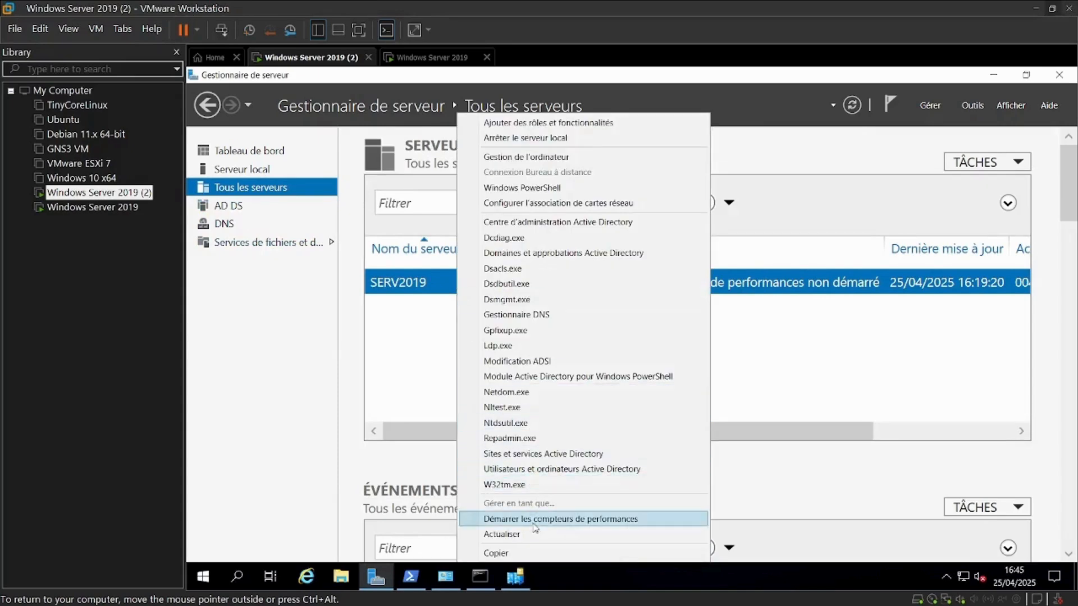
pyautogui.click(533, 469)
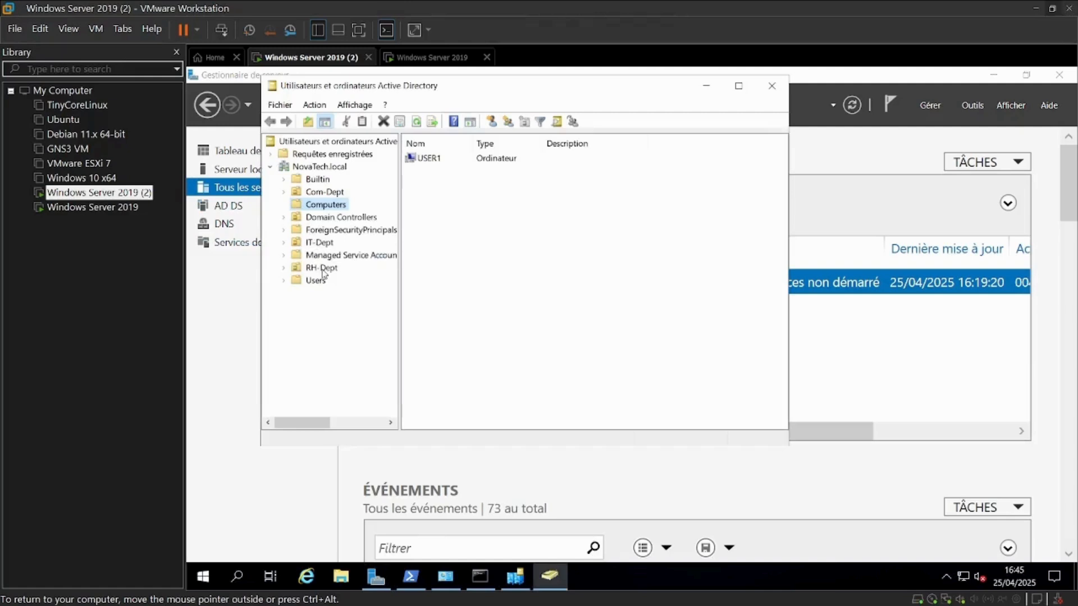
pyautogui.click(524, 161)
pyautogui.click(429, 189)
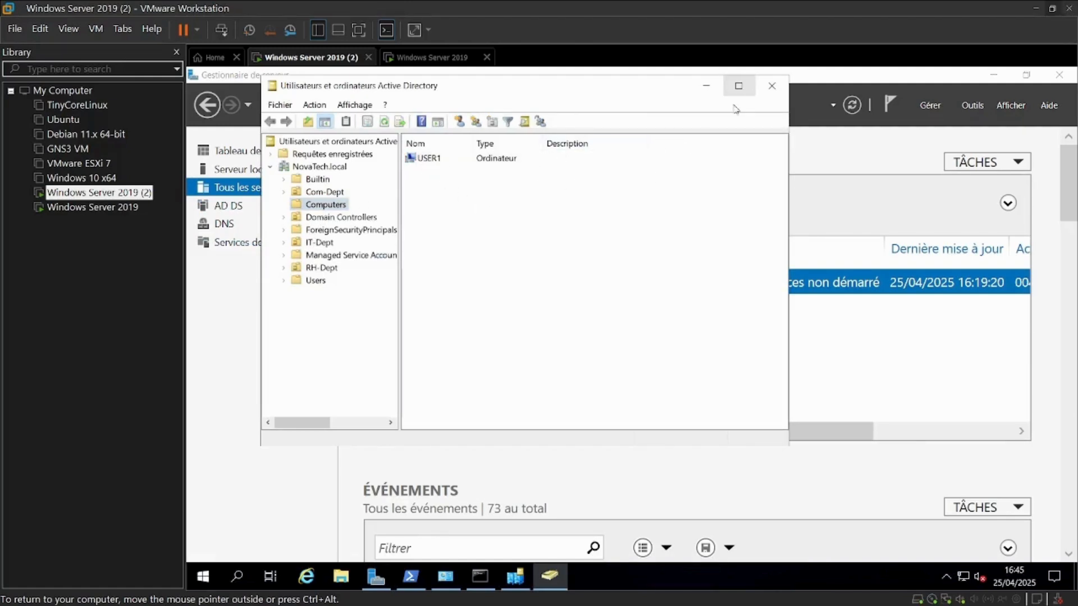
pyautogui.click(771, 86)
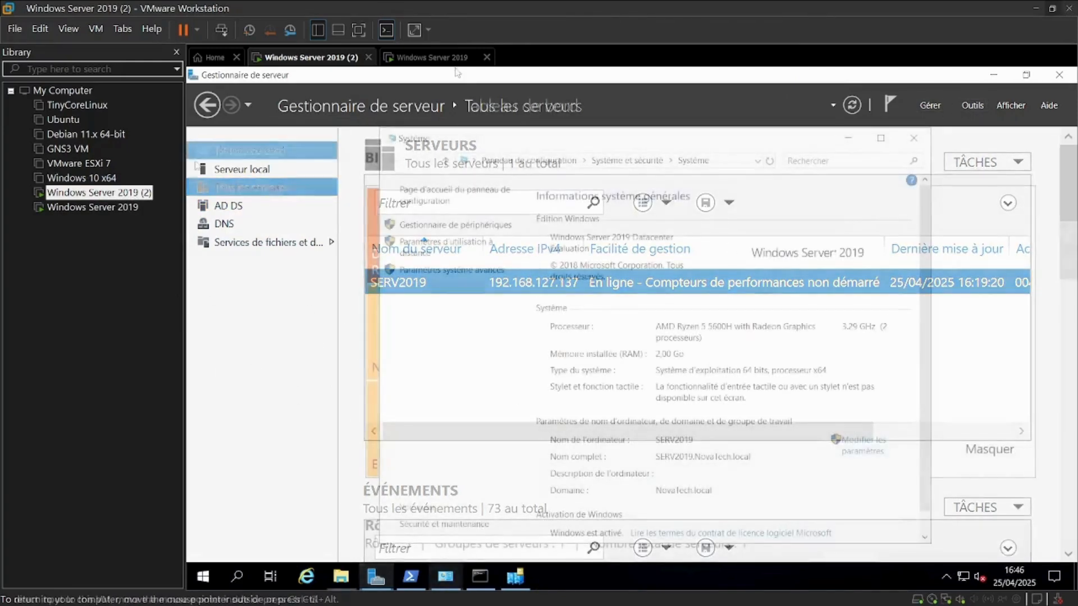
# Switch to the new server and open its System properties from This PC in File Explorer
pyautogui.click(444, 57)
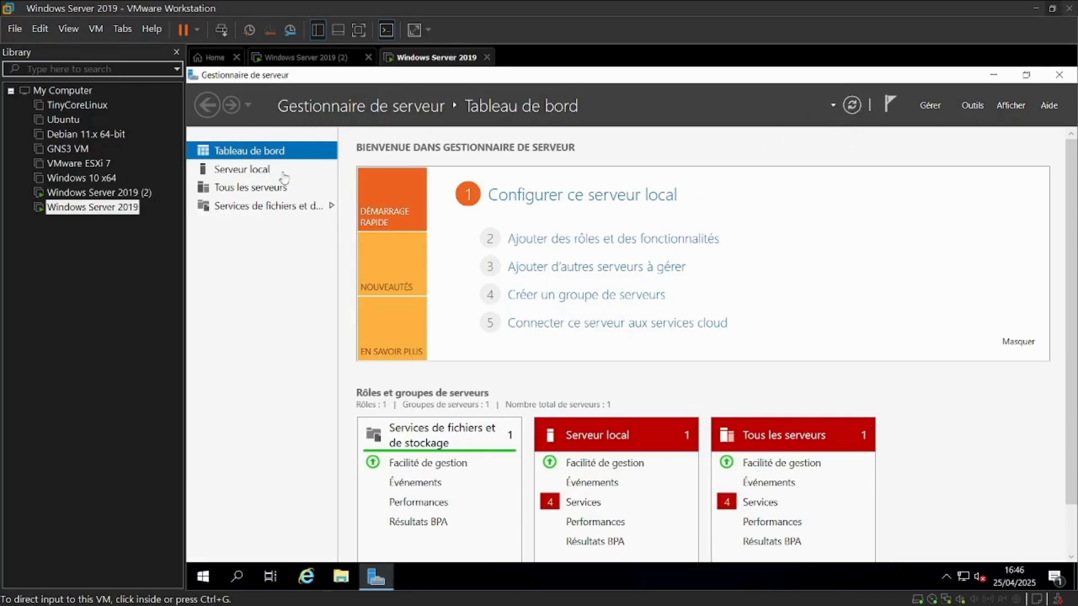
pyautogui.click(341, 577)
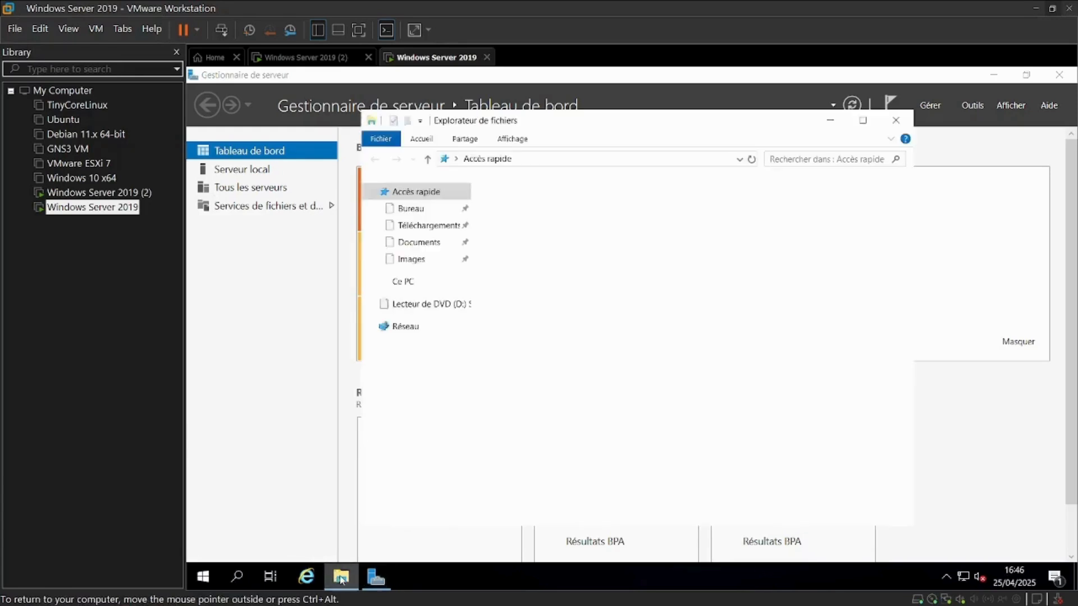
pyautogui.click(408, 284)
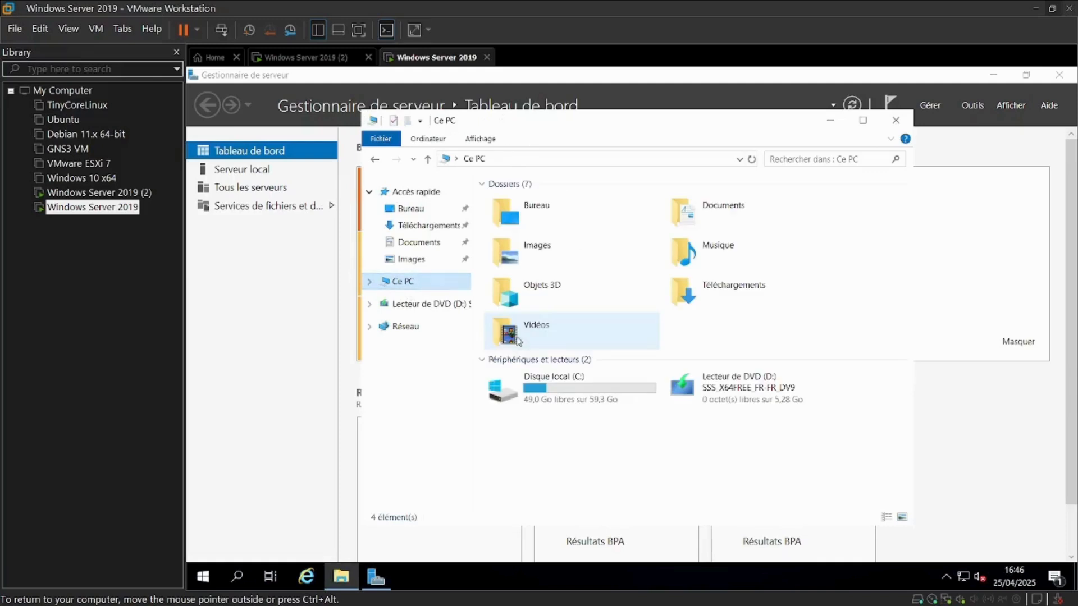
pyautogui.rightClick(566, 426)
pyautogui.click(612, 417)
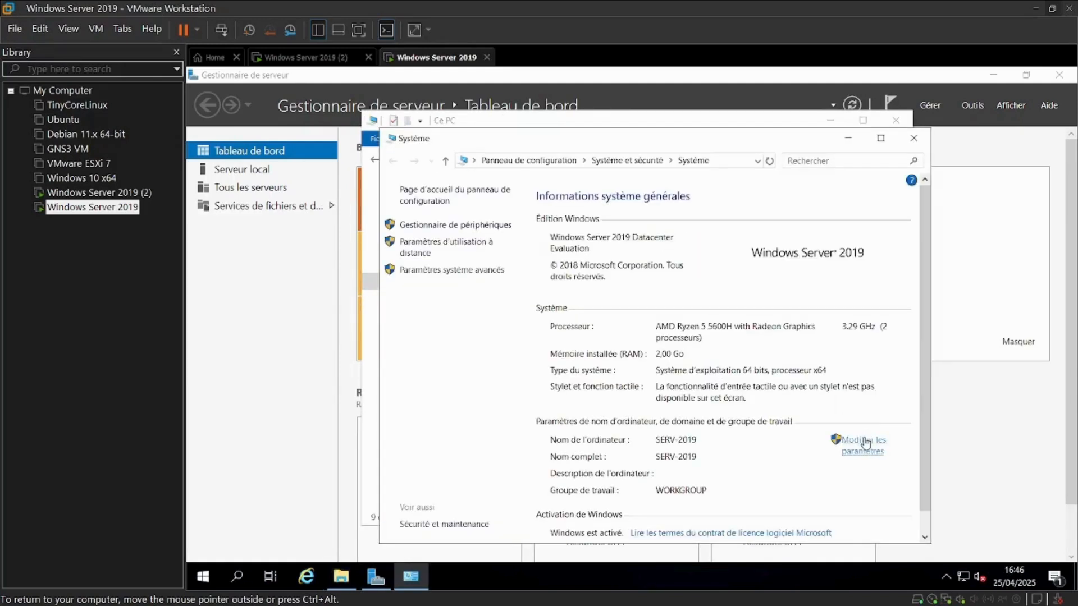
# Change the computer's membership from workgroup to the domain novatech.local
pyautogui.click(860, 444)
pyautogui.click(474, 259)
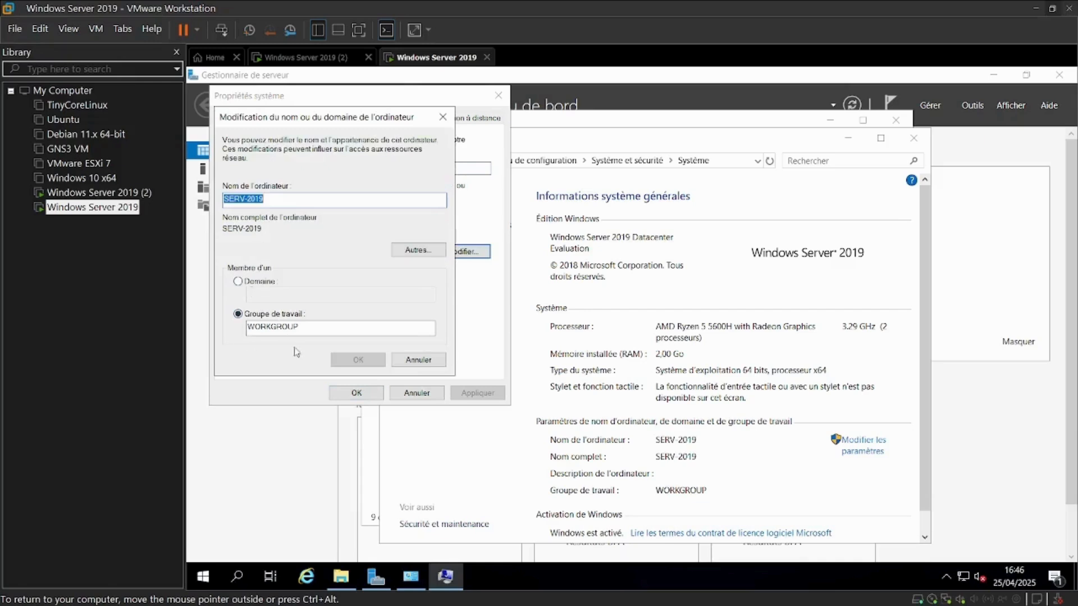
pyautogui.click(239, 282)
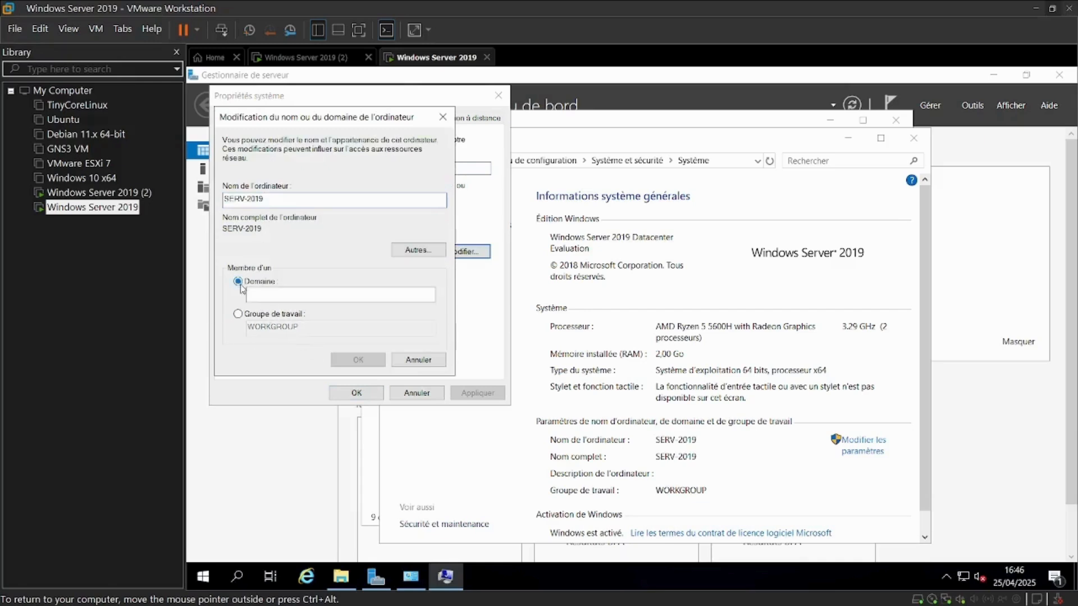
pyautogui.click(292, 296)
pyautogui.write('nc')
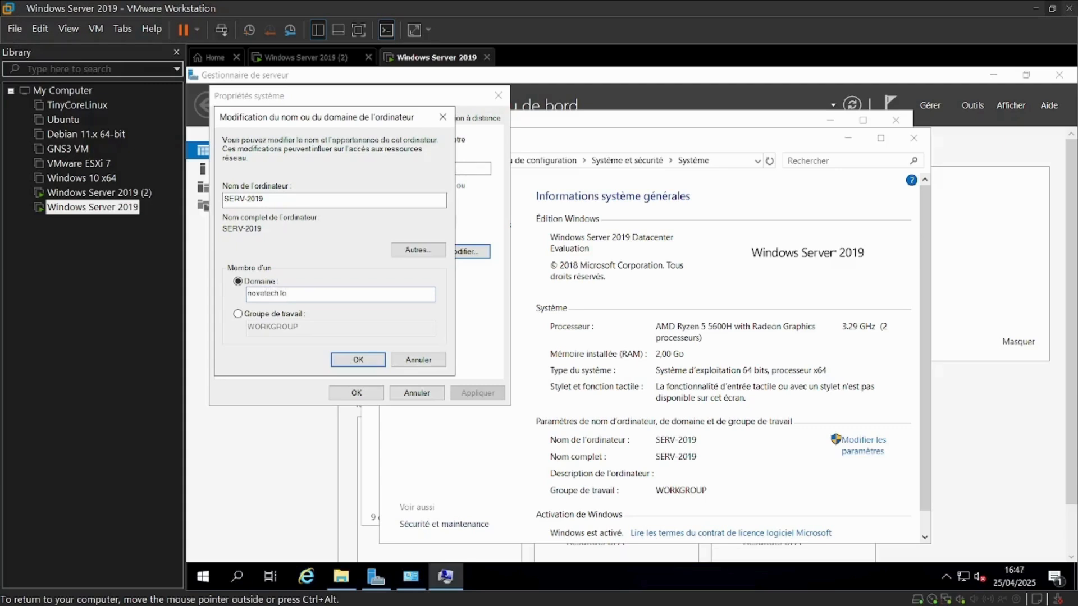
pyautogui.press('Return')
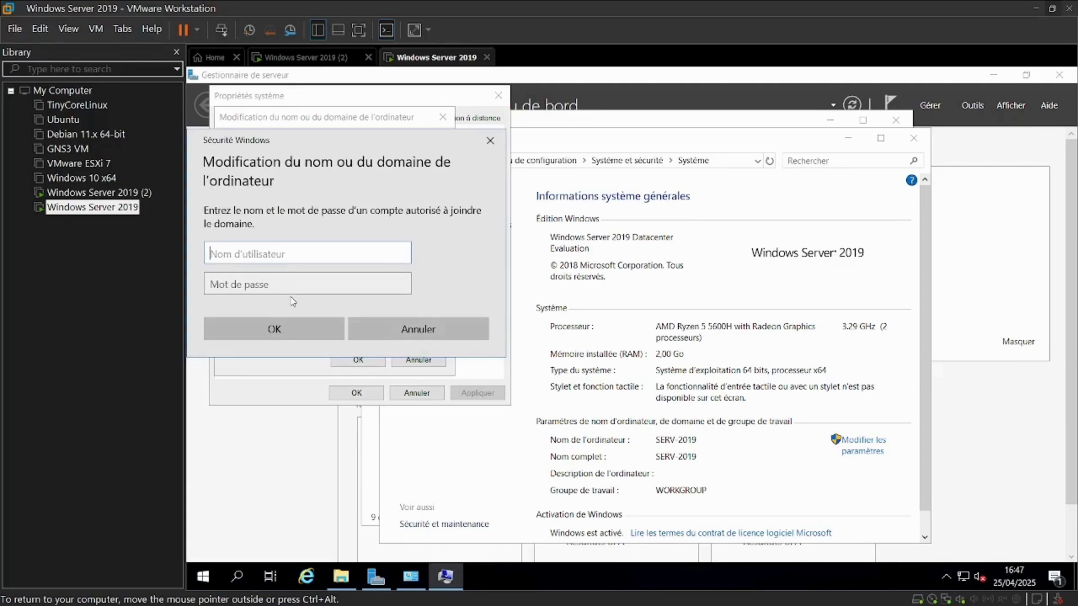
# Authenticate the domain join as NOVATECH\Administrateur with the domain administrator password
pyautogui.write('NOVATECH\\Administrateur')
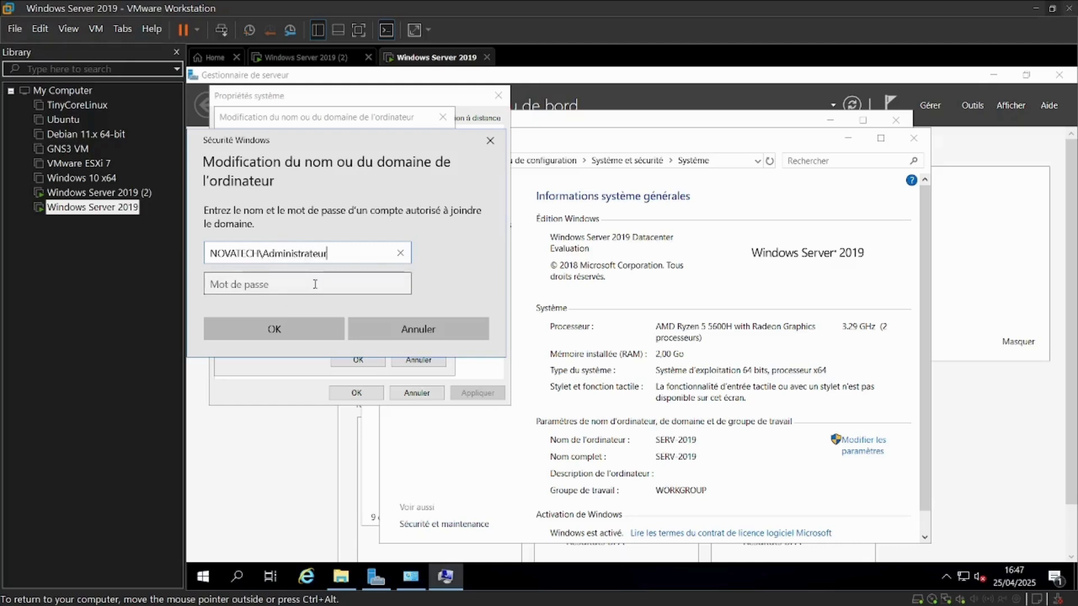
pyautogui.click(314, 284)
pyautogui.write('P@ss')
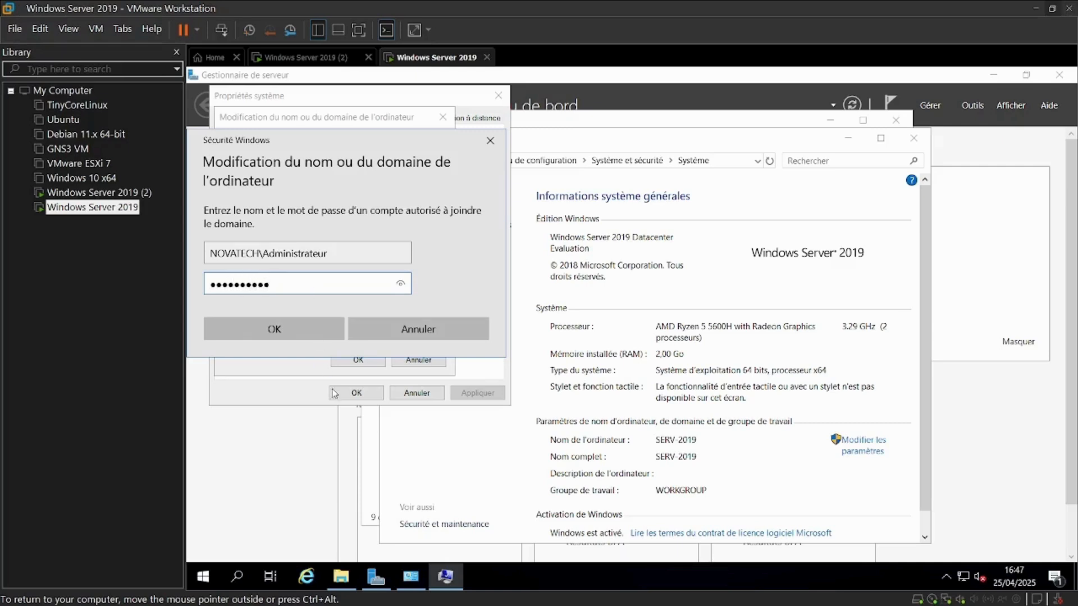
pyautogui.click(321, 333)
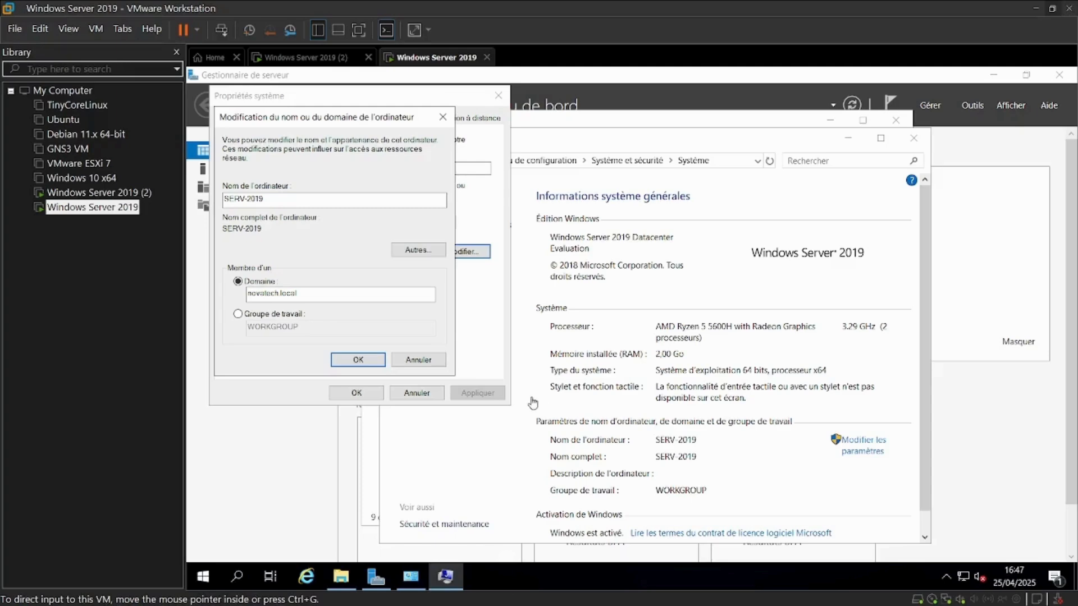
# Acknowledge the domain welcome and restart notices, close System Properties, and restart the new server now
pyautogui.click(357, 361)
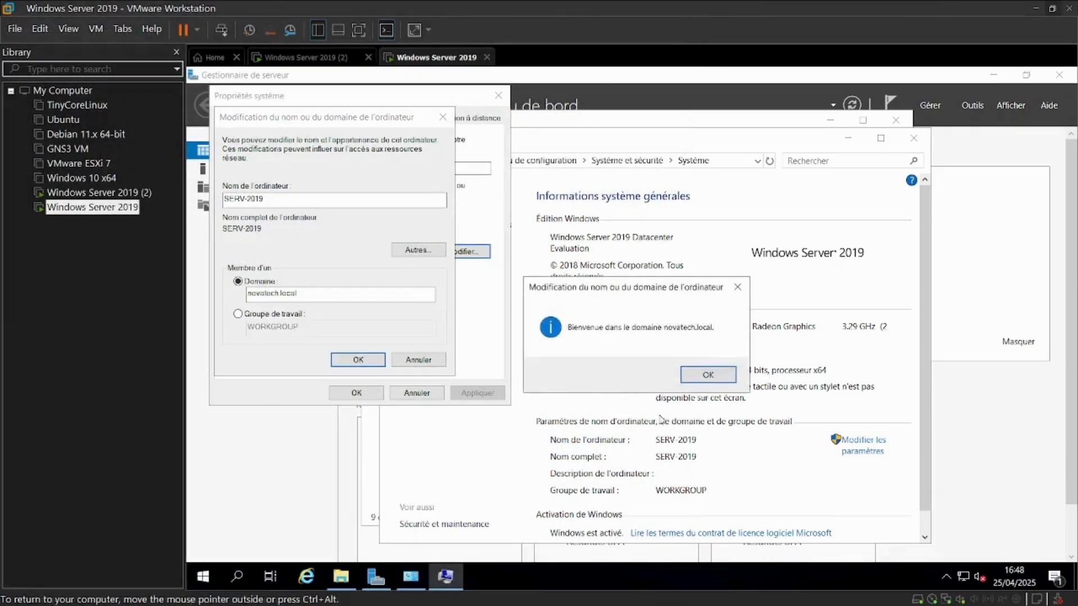
pyautogui.click(708, 375)
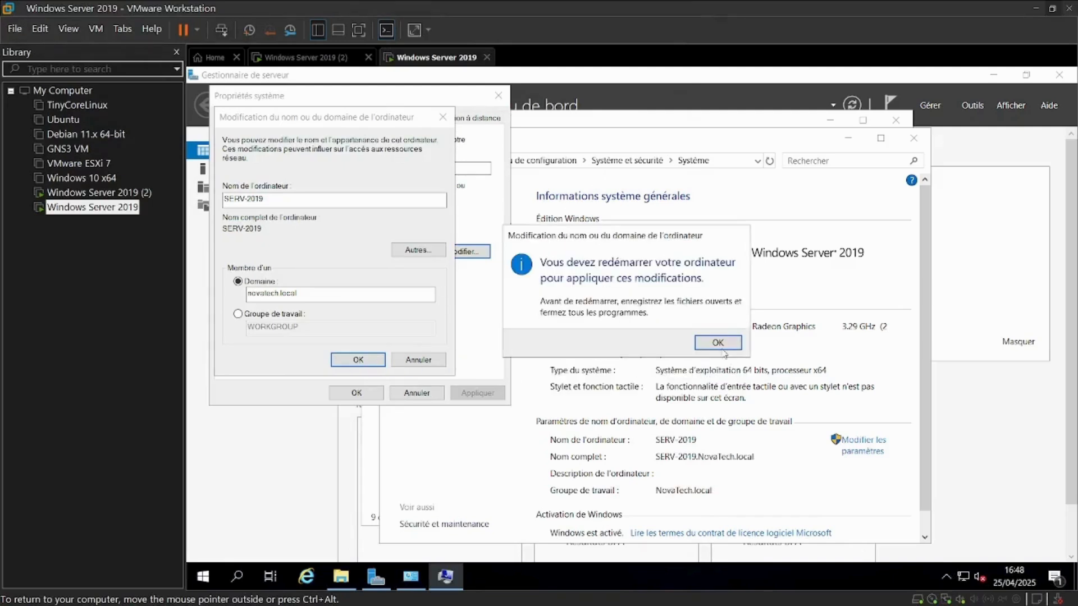
pyautogui.click(722, 347)
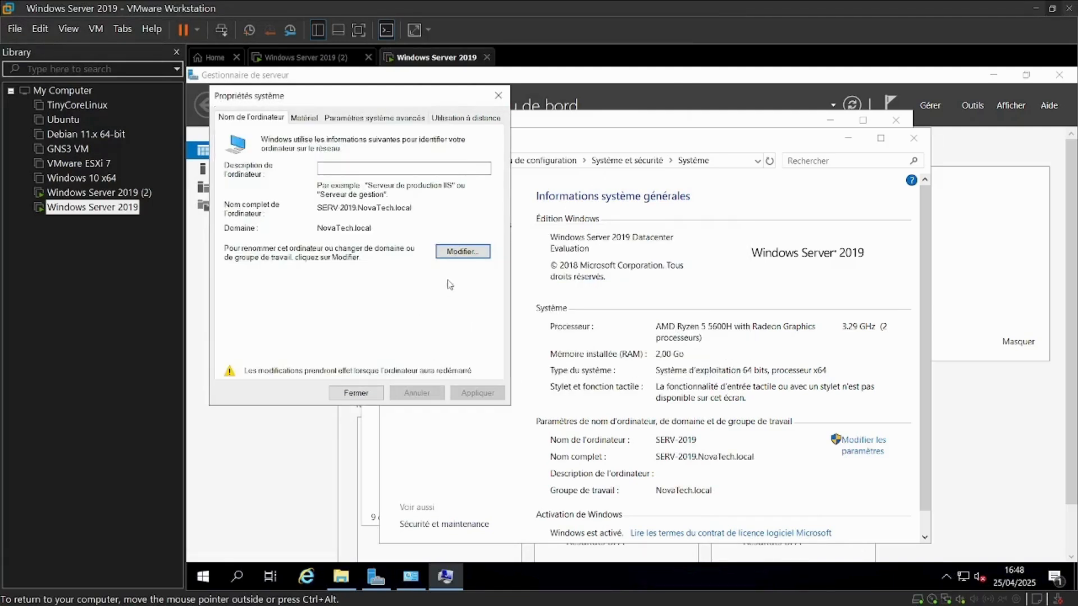
pyautogui.click(377, 392)
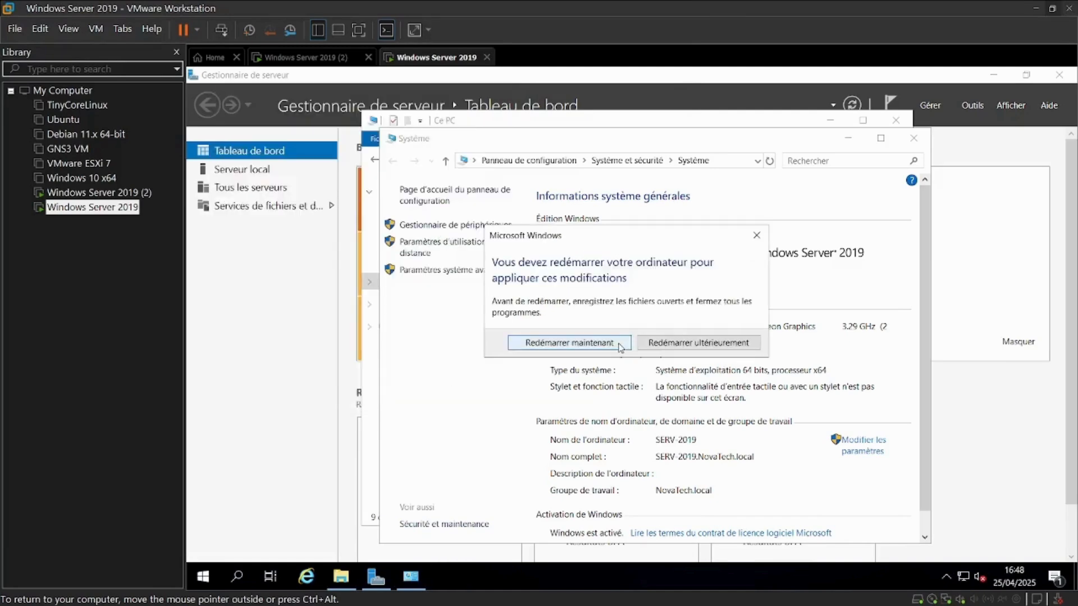
pyautogui.click(617, 346)
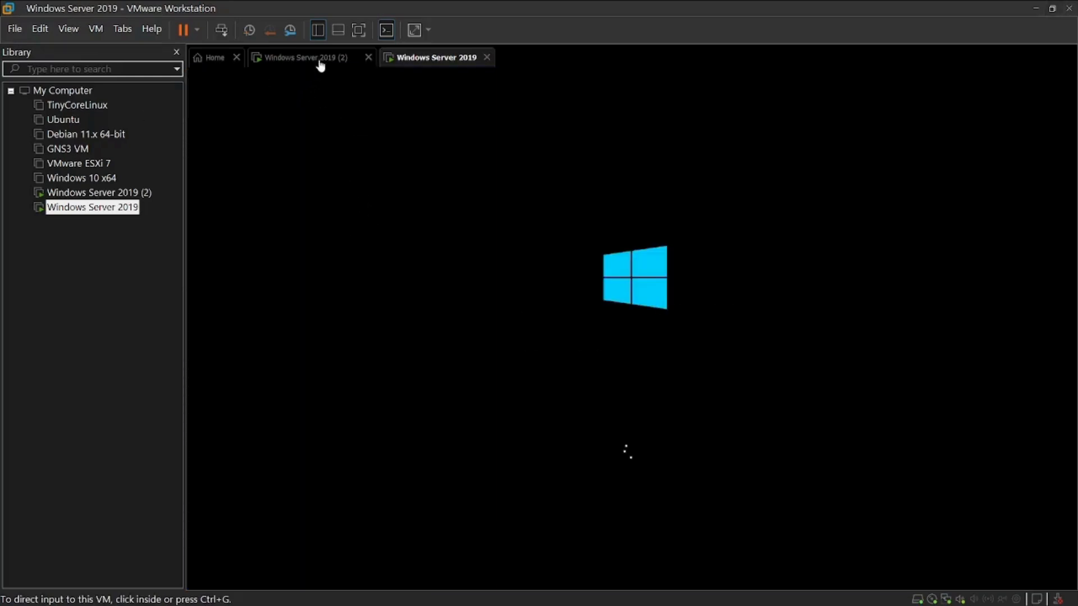
# Switch to SERV2019 and close its System and File Explorer windows
pyautogui.click(318, 63)
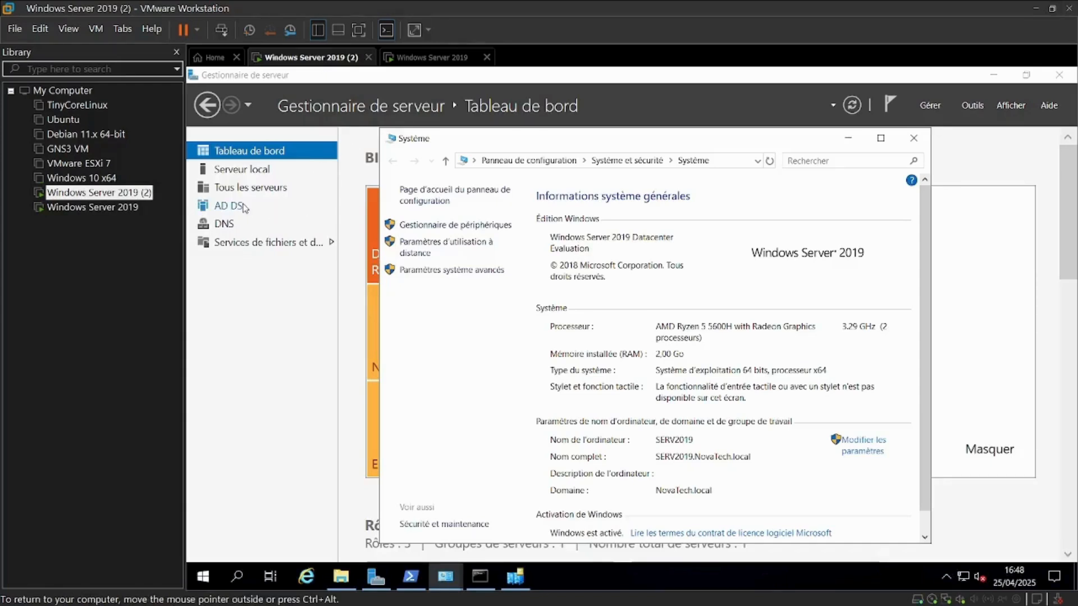
pyautogui.click(913, 138)
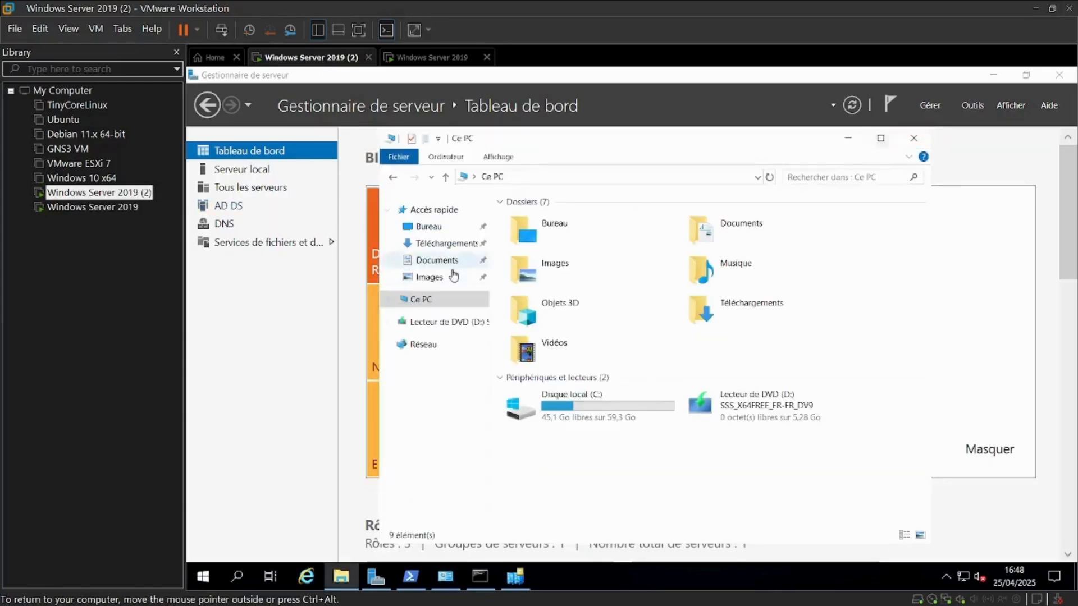
pyautogui.click(914, 138)
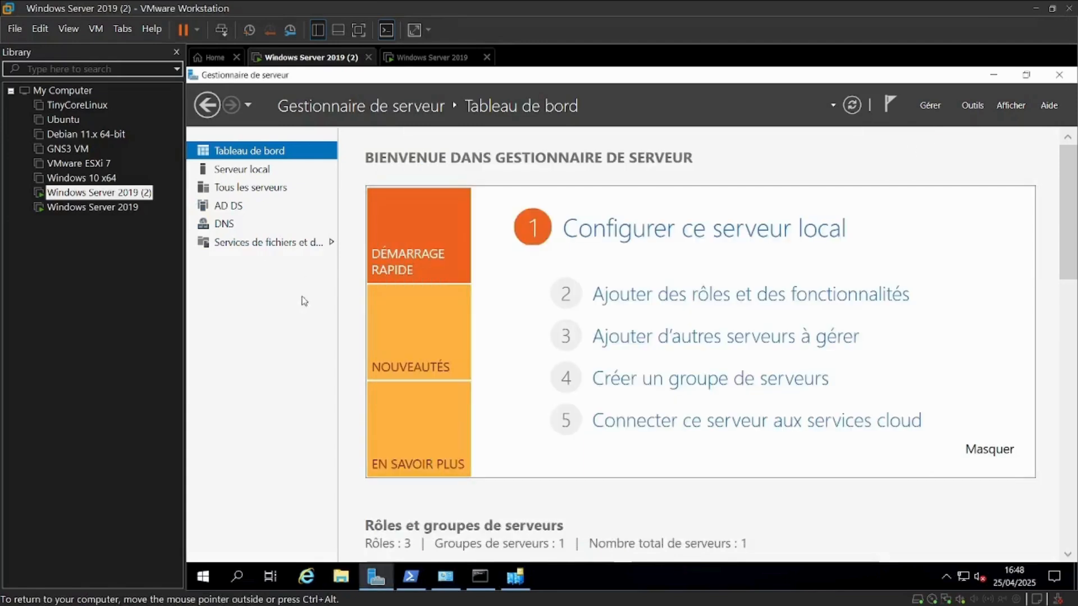
# Open Active Directory Users and Computers for SERV2019 and check the Computers and IT-Dept containers, then minimise it
pyautogui.click(245, 184)
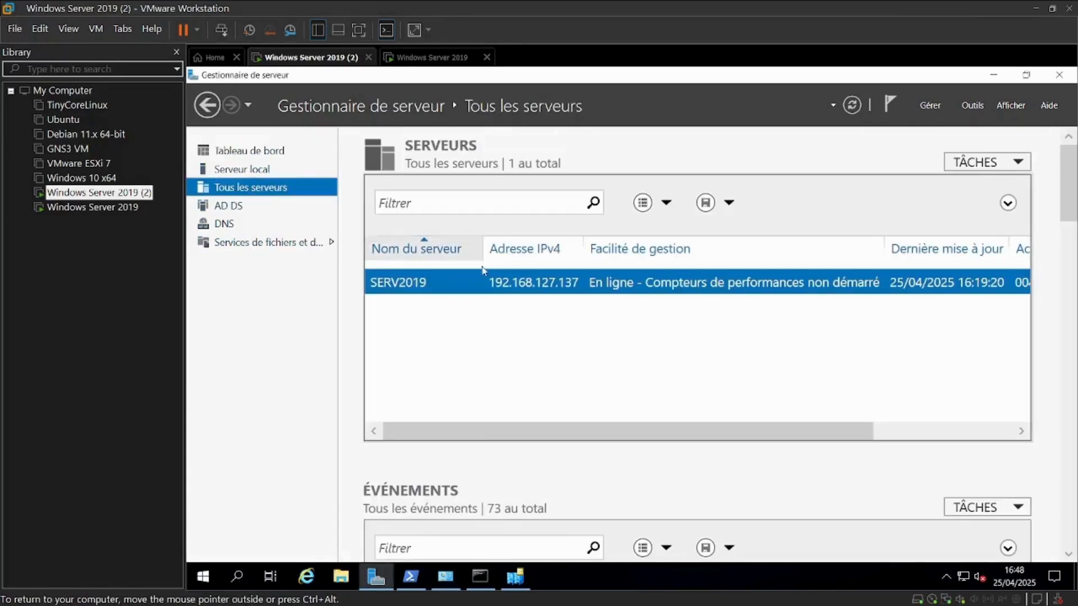
pyautogui.rightClick(473, 286)
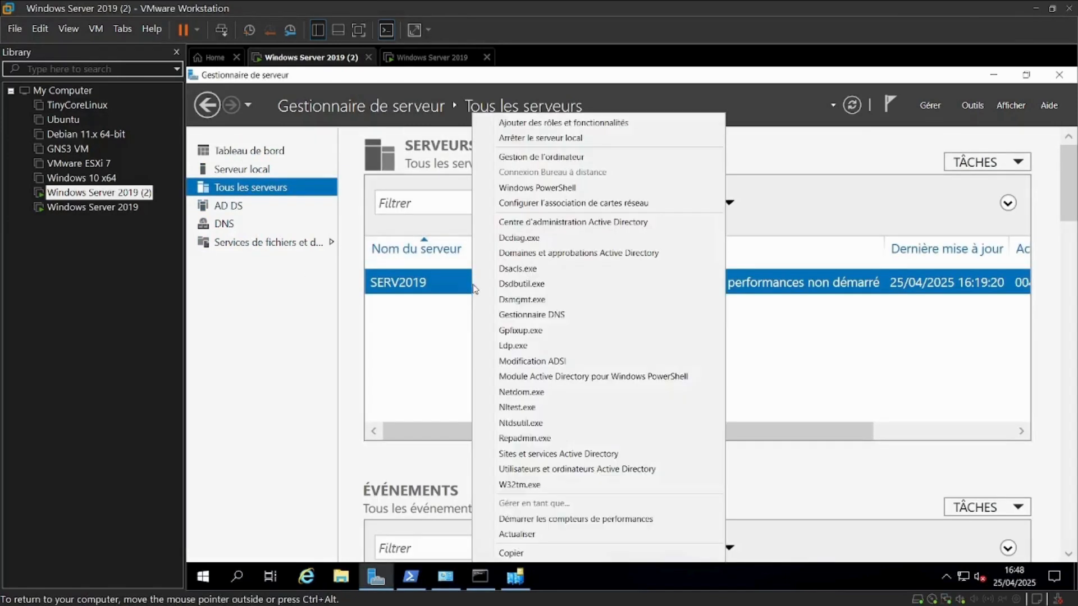
pyautogui.click(553, 481)
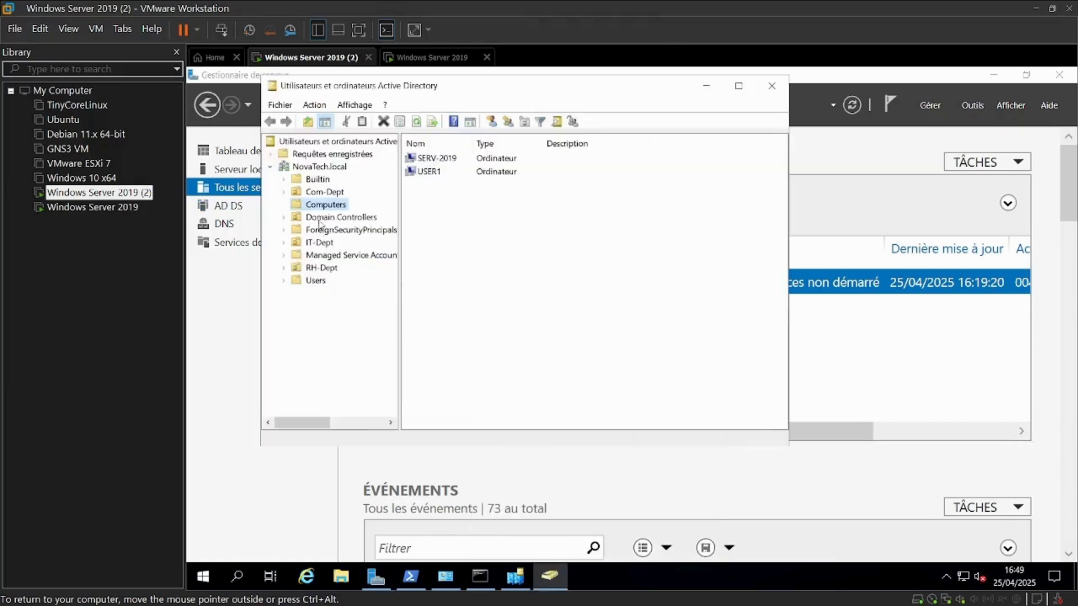
pyautogui.click(319, 243)
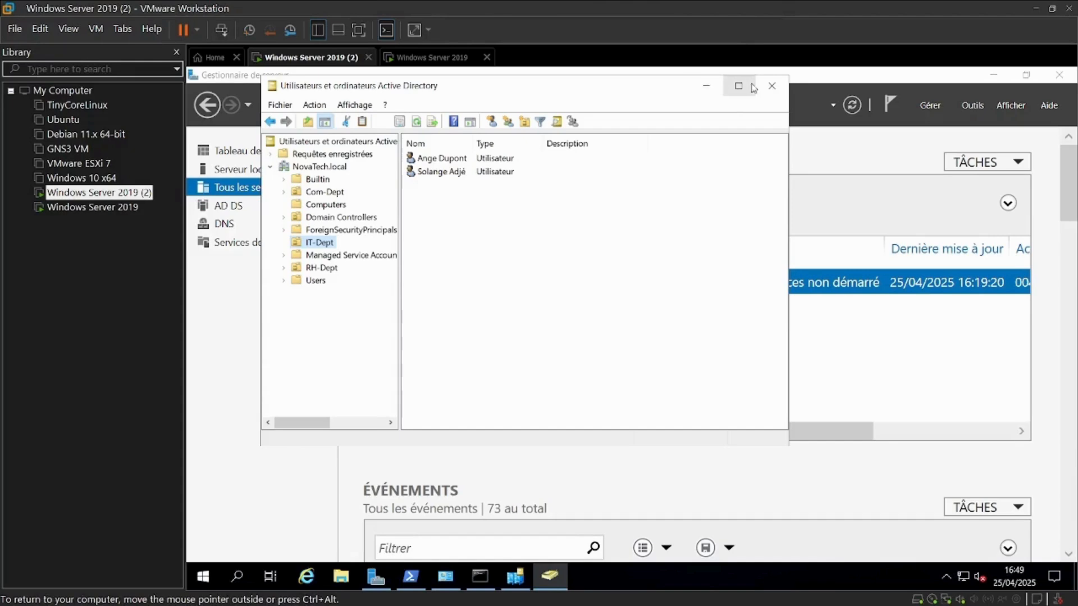
pyautogui.click(708, 85)
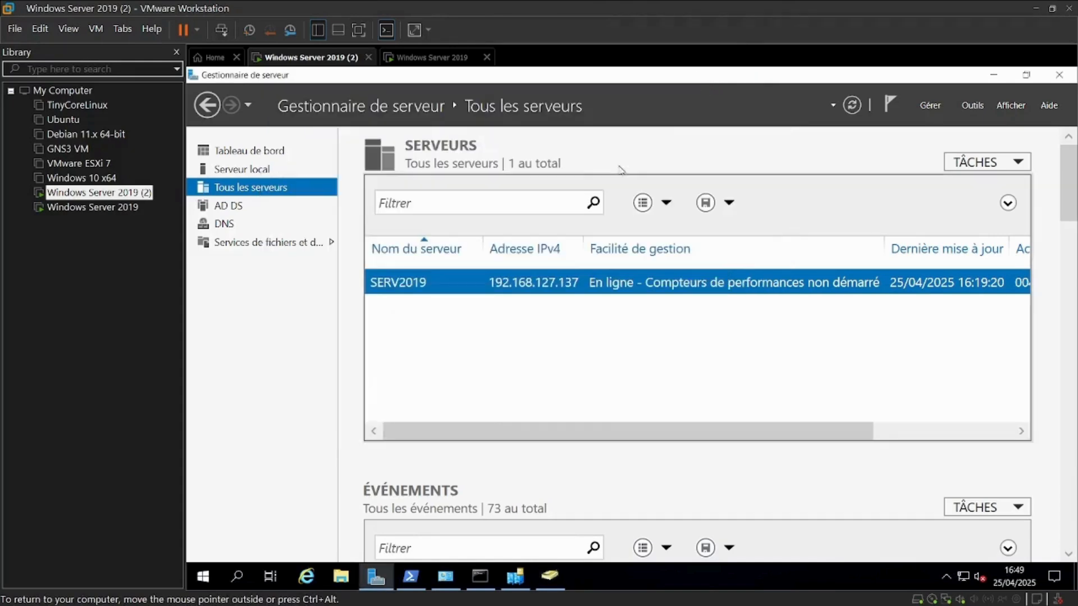
# Switch to the new server's VM, unlock it and enter the local Administrateur account password
pyautogui.moveTo(514, 599)
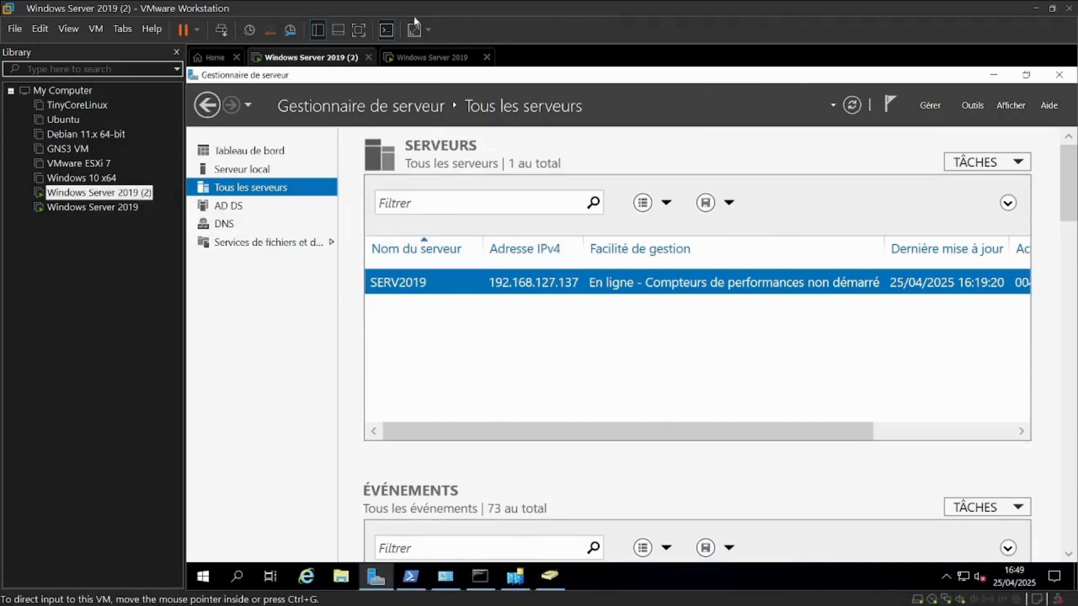
pyautogui.click(457, 58)
pyautogui.click(396, 166)
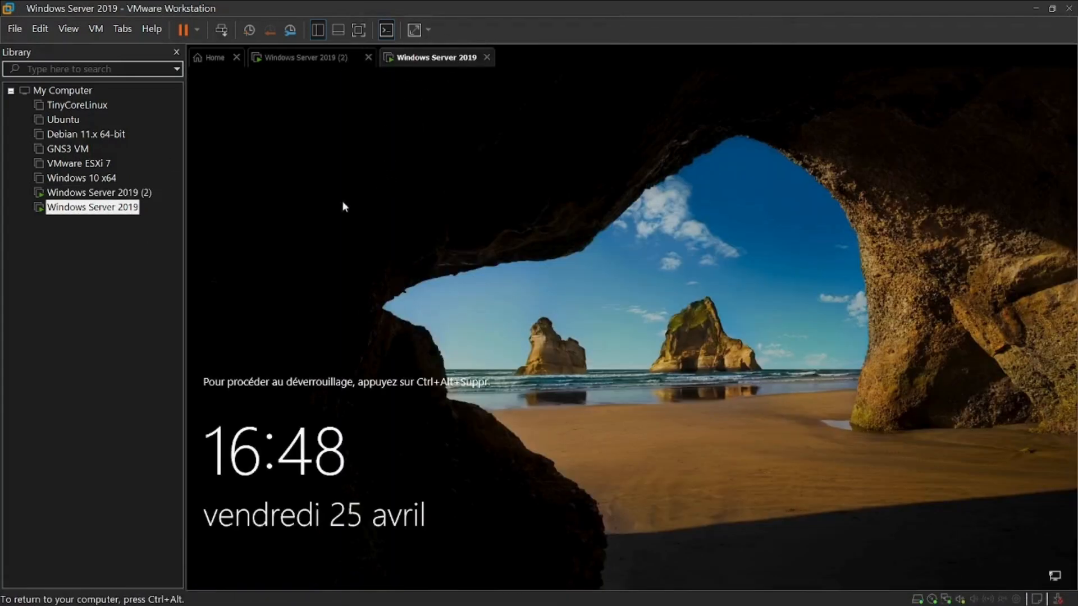
pyautogui.click(222, 31)
pyautogui.click(604, 388)
pyautogui.write('••••')
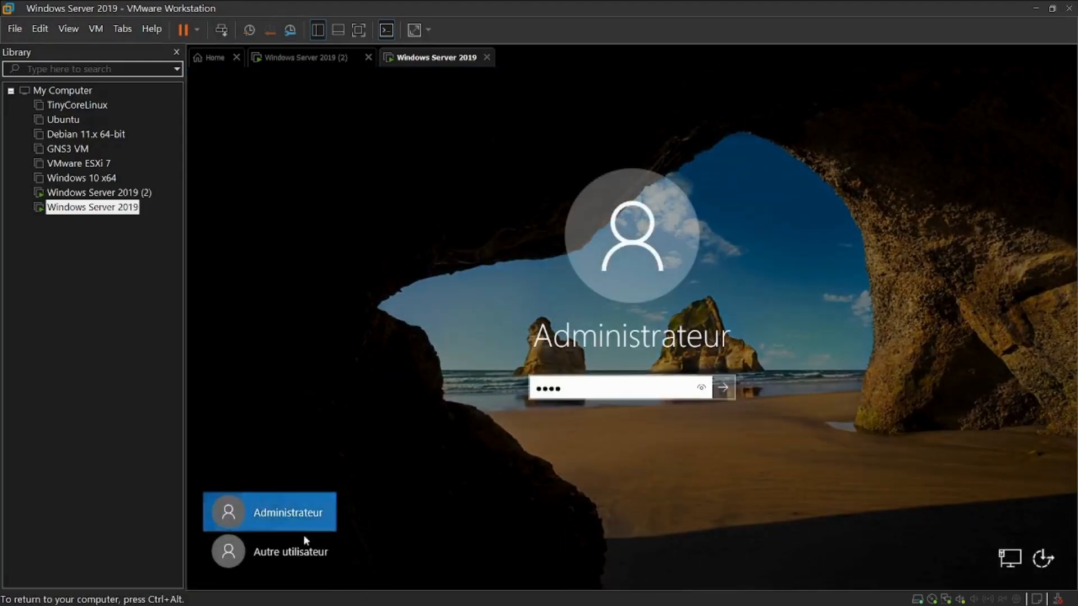
# Choose to sign in as another user with the user name NOVATECH\Administrateur
pyautogui.click(305, 552)
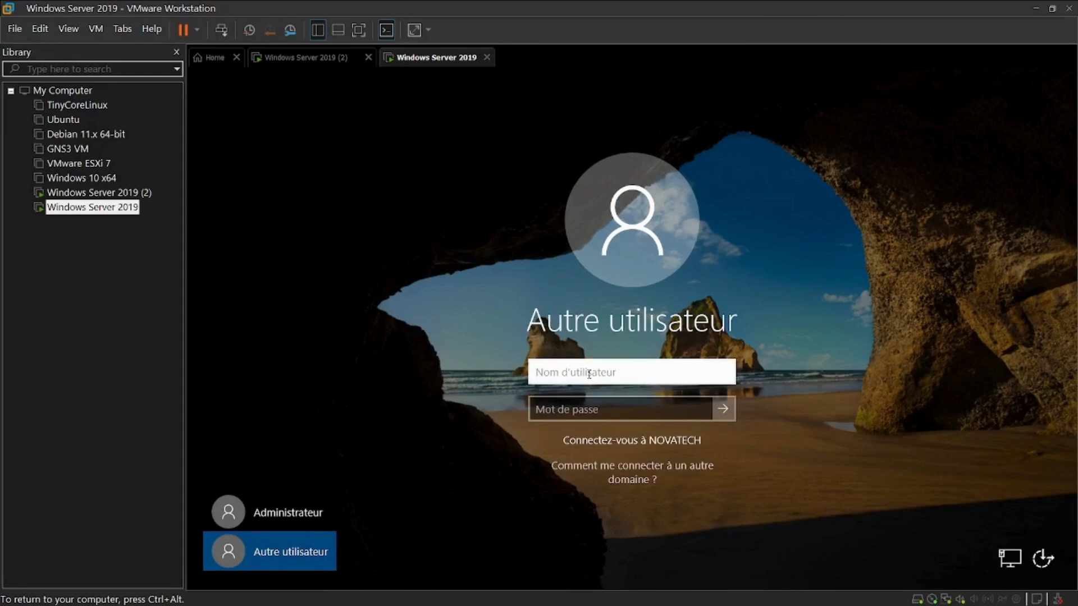
pyautogui.write('NOVATEC')
pyautogui.write('H\\Administr')
pyautogui.write('ater')
pyautogui.write('u')
pyautogui.press('BackSpace')
pyautogui.press('BackSpace')
pyautogui.write('ur')
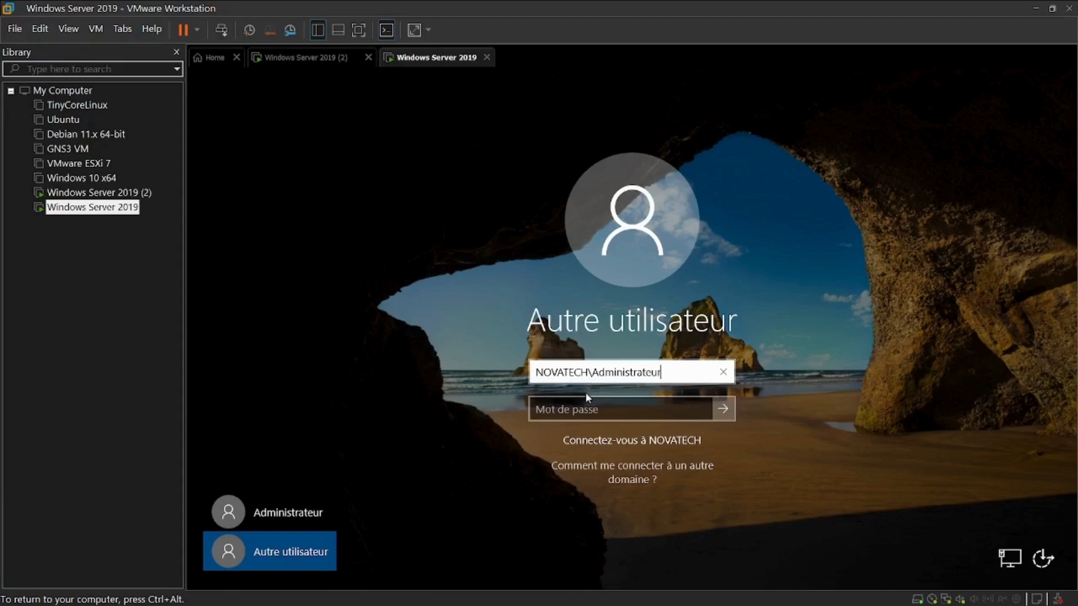
# Enter the domain administrator password, sign in and dismiss the Windows Admin Center notice
pyautogui.click(594, 404)
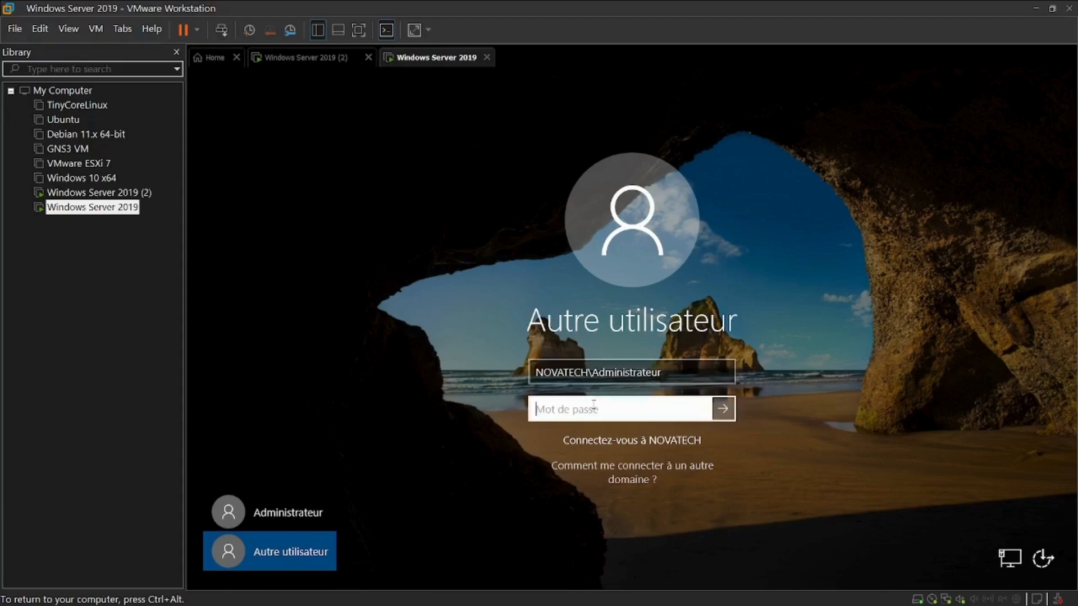
pyautogui.write('••••••')
pyautogui.press('Return')
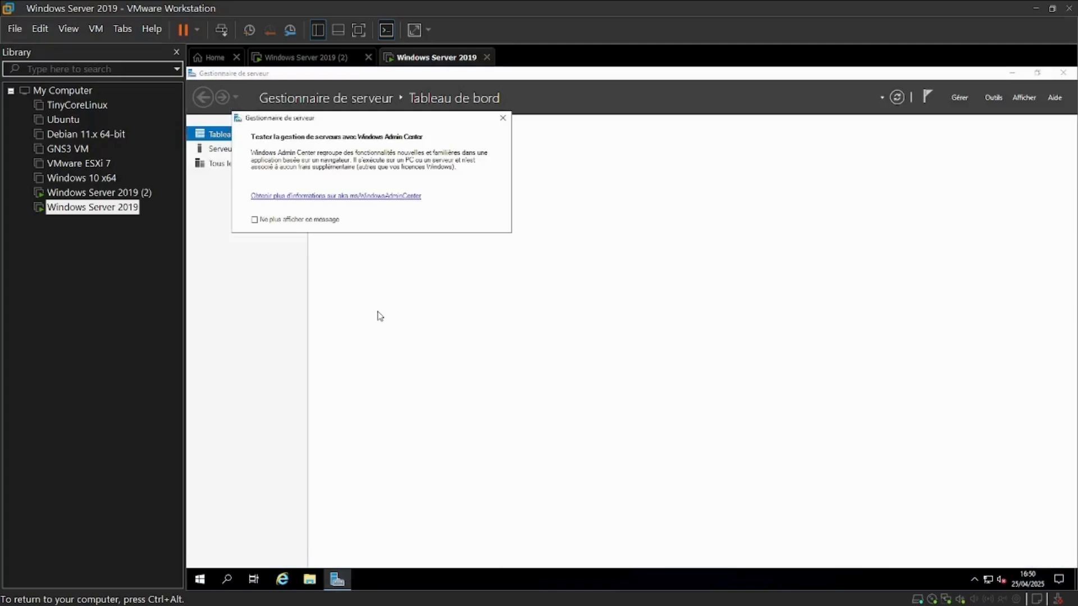
pyautogui.click(503, 118)
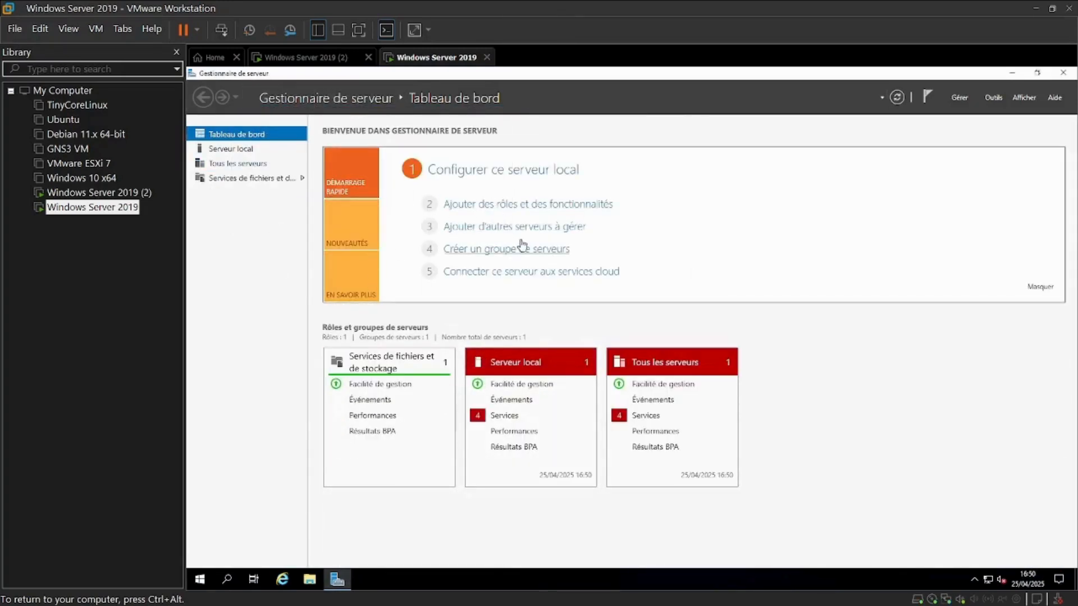
# Switch to SERV2019, refresh the All Servers view and open the notifications flag
pyautogui.click(330, 56)
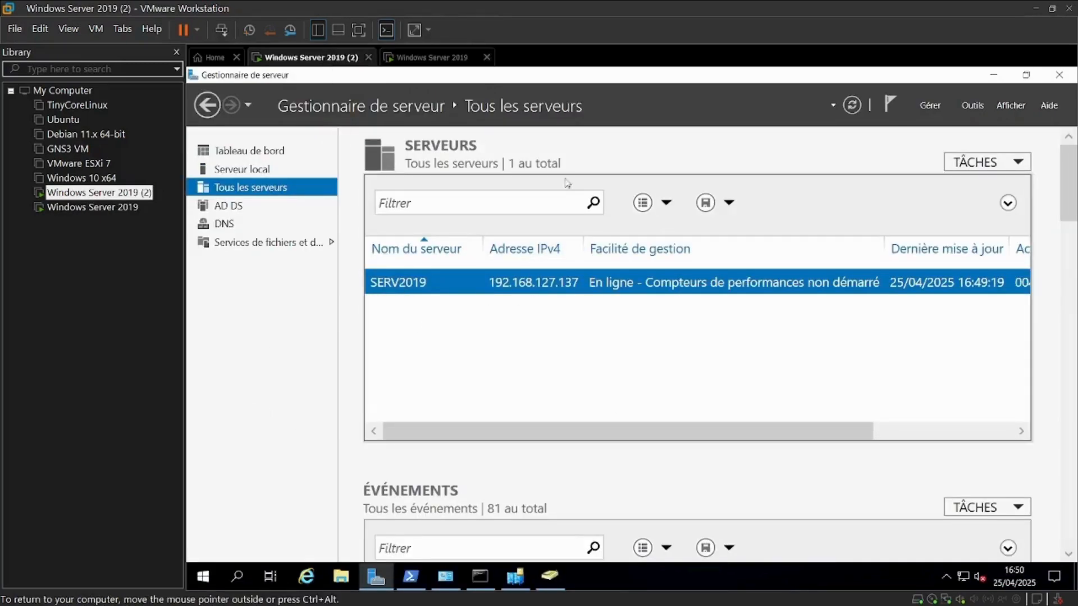
pyautogui.click(852, 107)
pyautogui.click(887, 112)
pyautogui.click(893, 139)
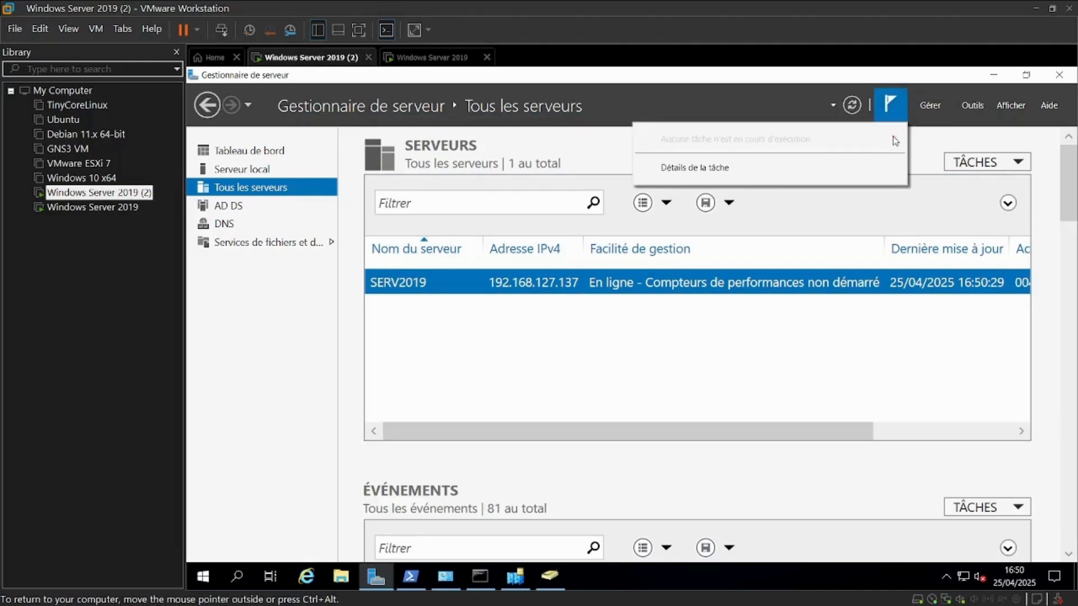
# Reopen Active Directory Users and Computers from SERV2019 to check the Computers container, then close it
pyautogui.rightClick(416, 282)
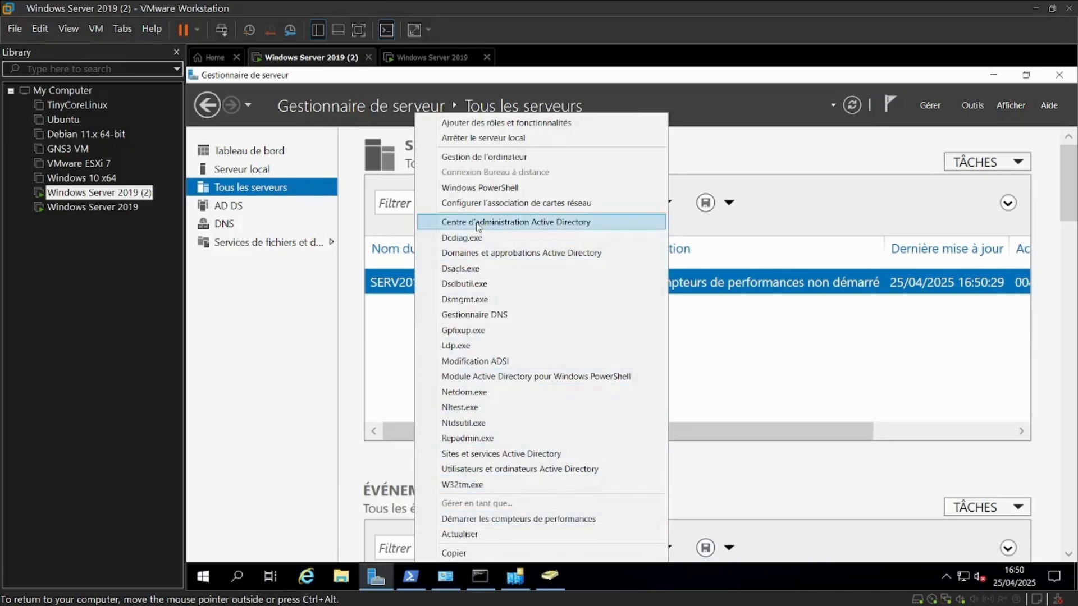
pyautogui.click(482, 468)
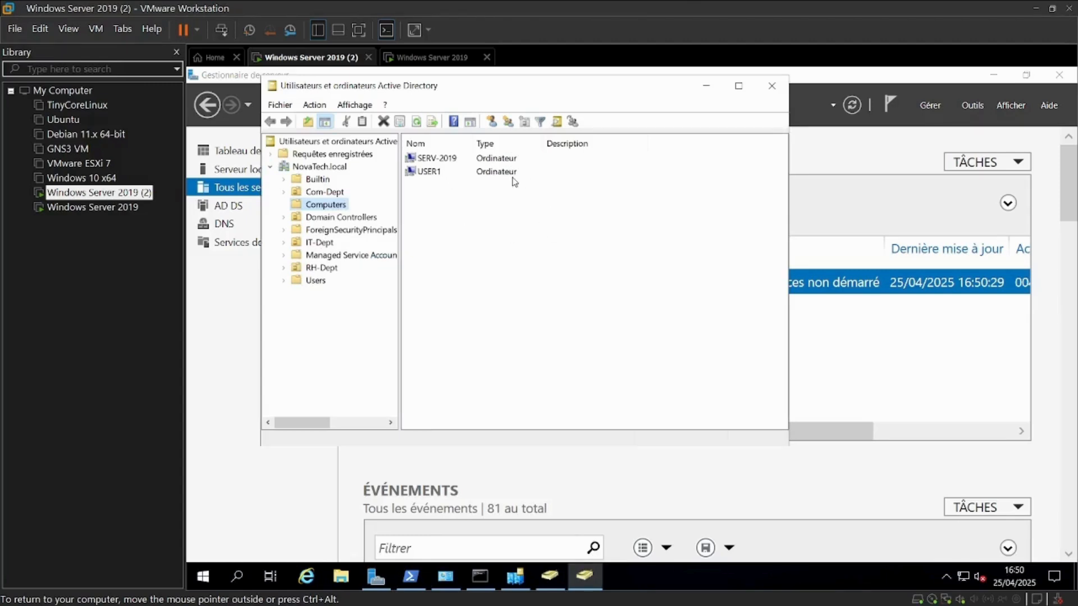
pyautogui.click(772, 85)
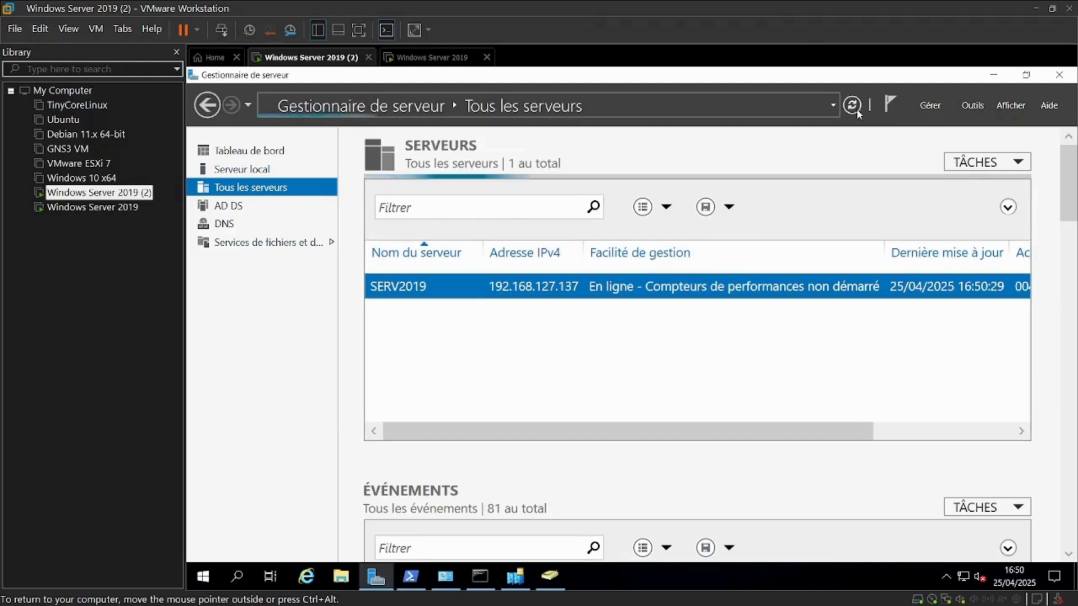
# Open Active Directory Sites and Services, expand the BOUAKé site's Servers folder, then close it
pyautogui.rightClick(456, 285)
pyautogui.click(565, 456)
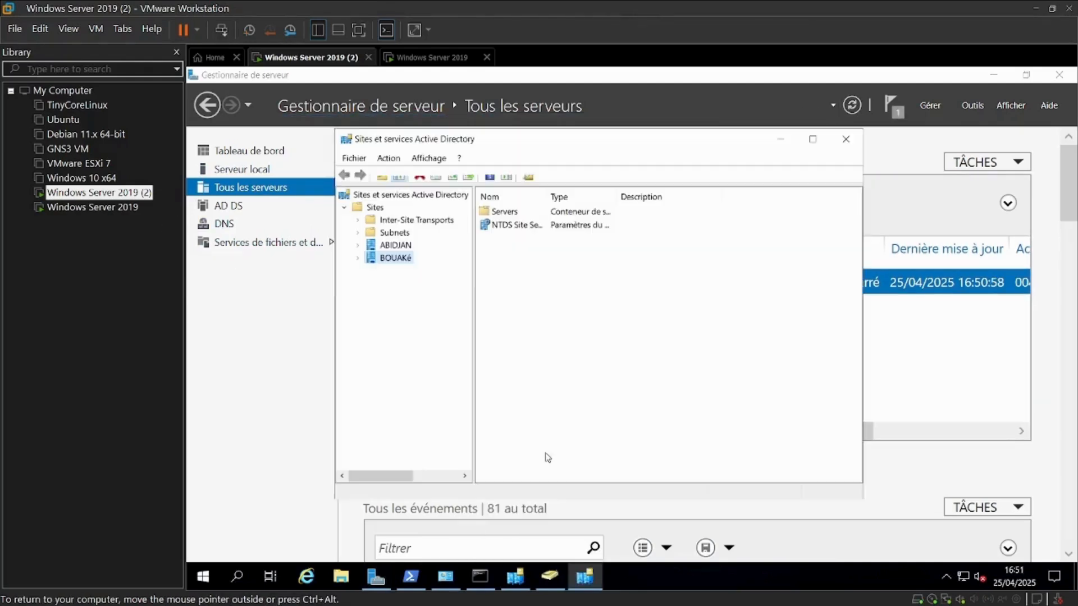
pyautogui.click(358, 258)
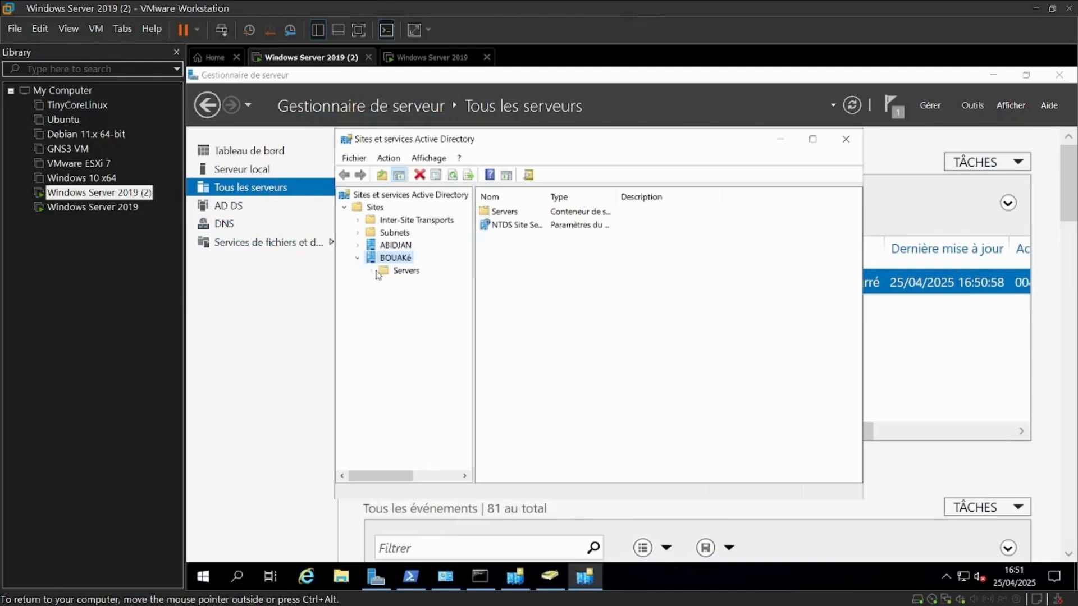
pyautogui.click(371, 270)
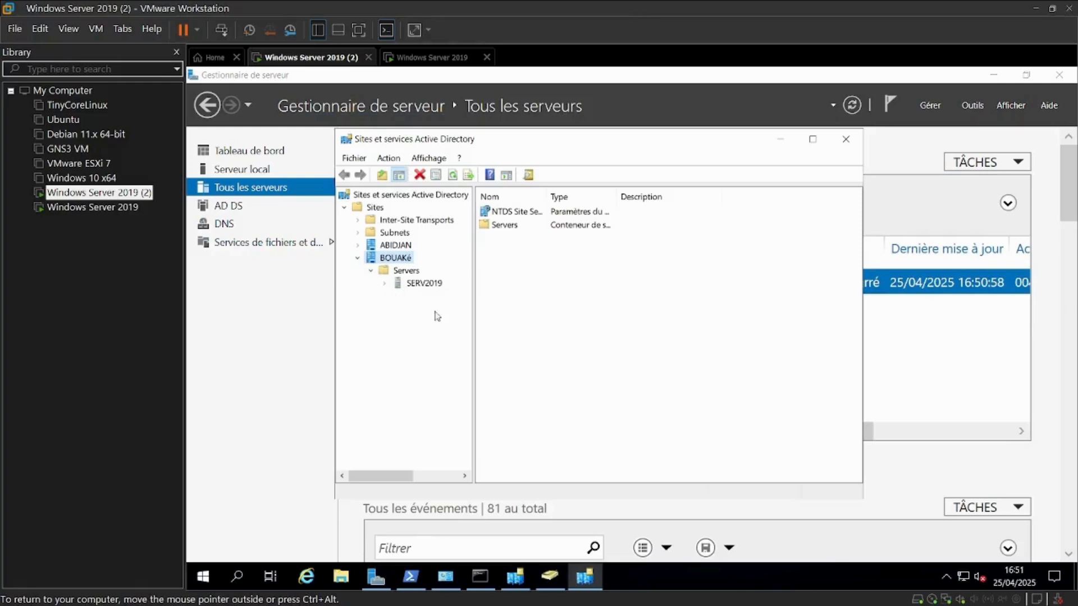
pyautogui.click(844, 140)
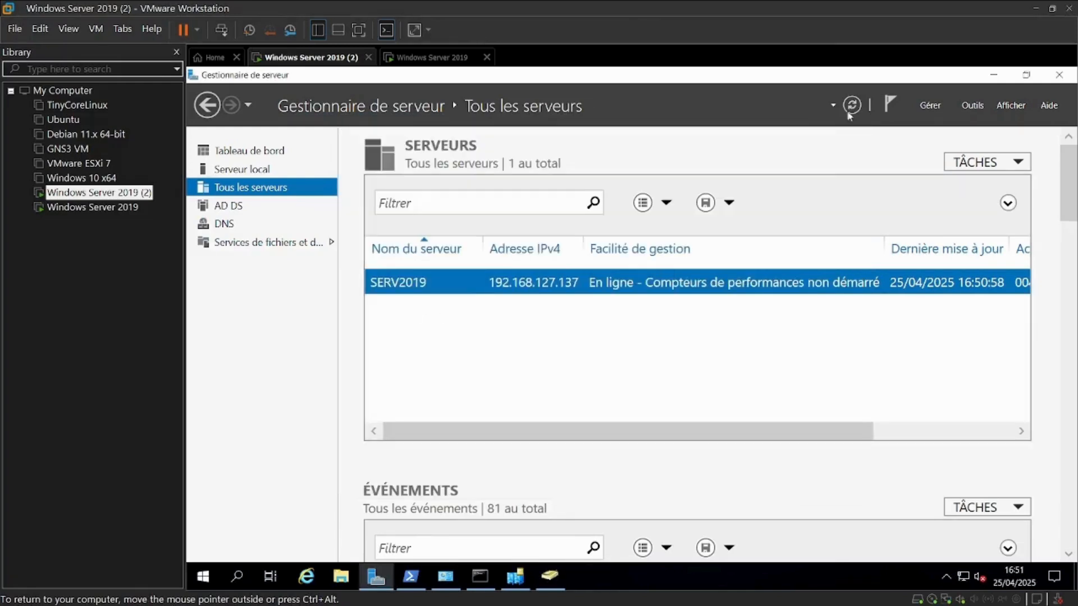
# On the new server, start the Add Roles and Features wizard with role-based installation targeting SERV-2019.NovaTech.local
pyautogui.click(431, 56)
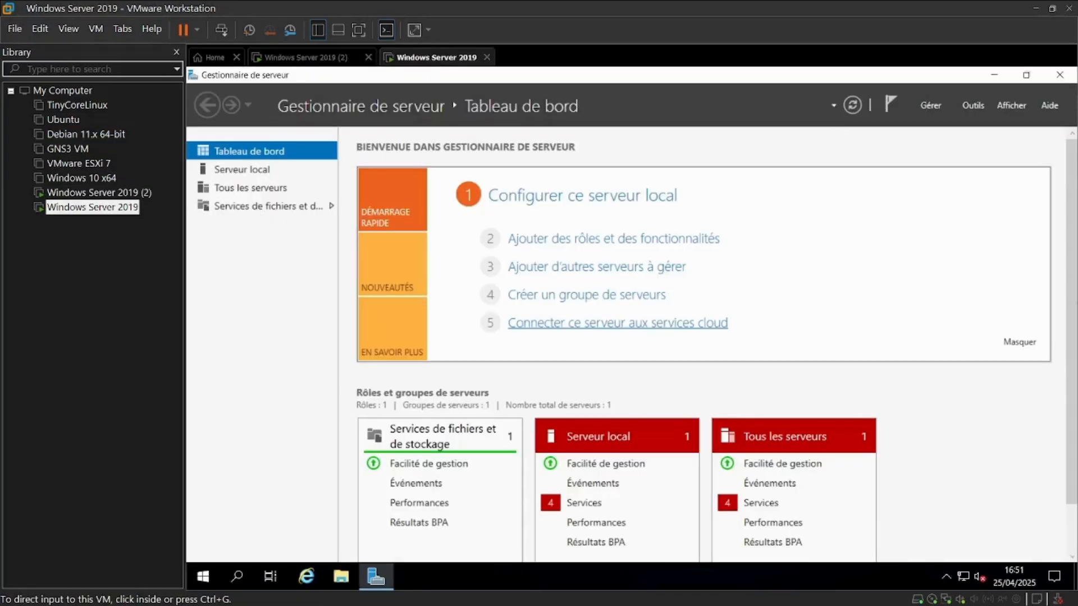
pyautogui.click(677, 241)
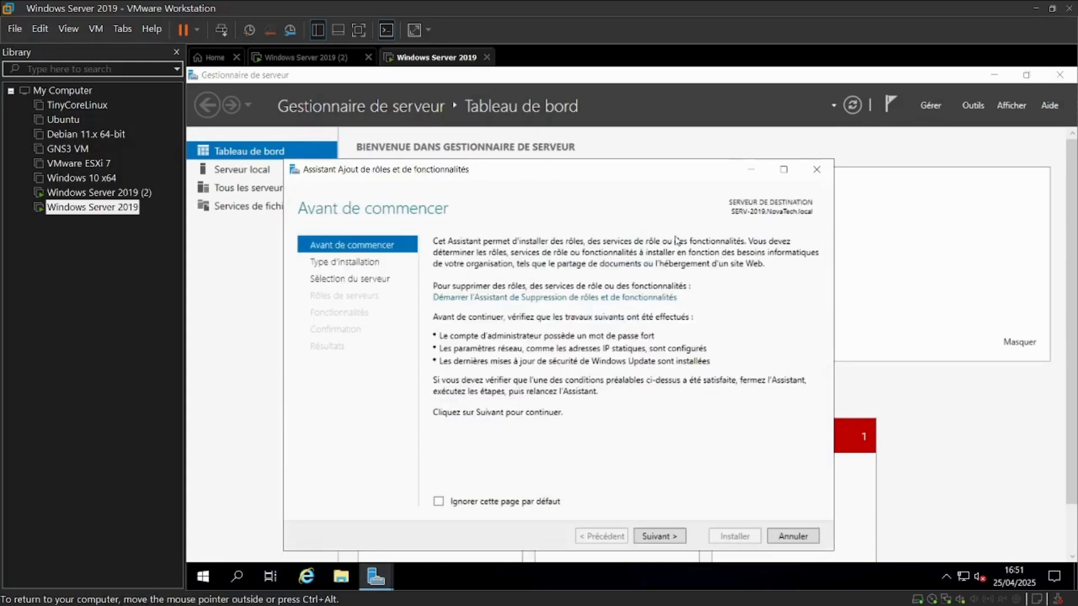
pyautogui.click(660, 536)
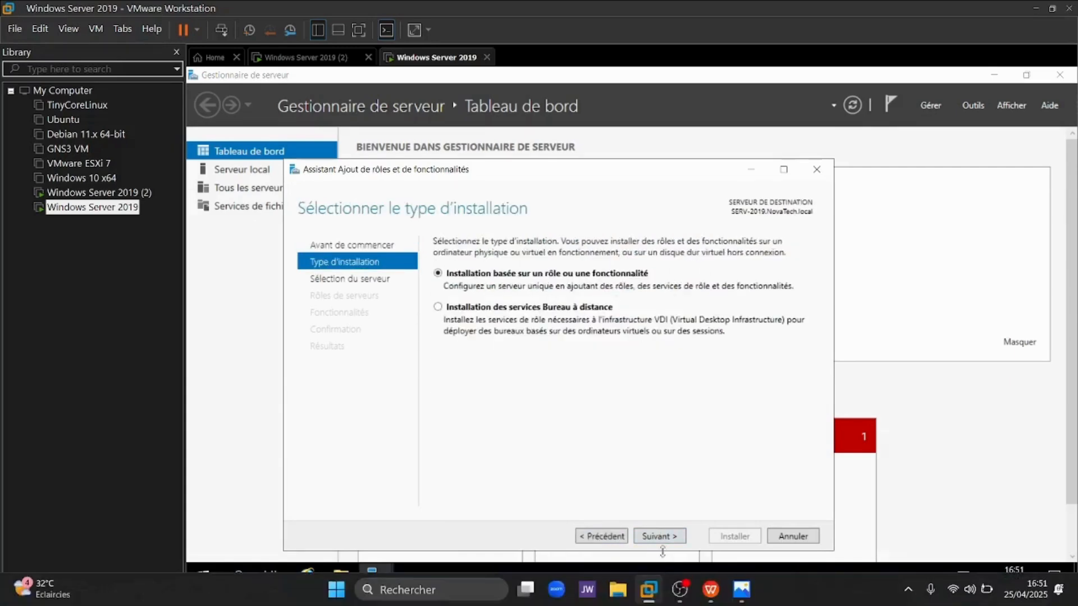
pyautogui.click(659, 537)
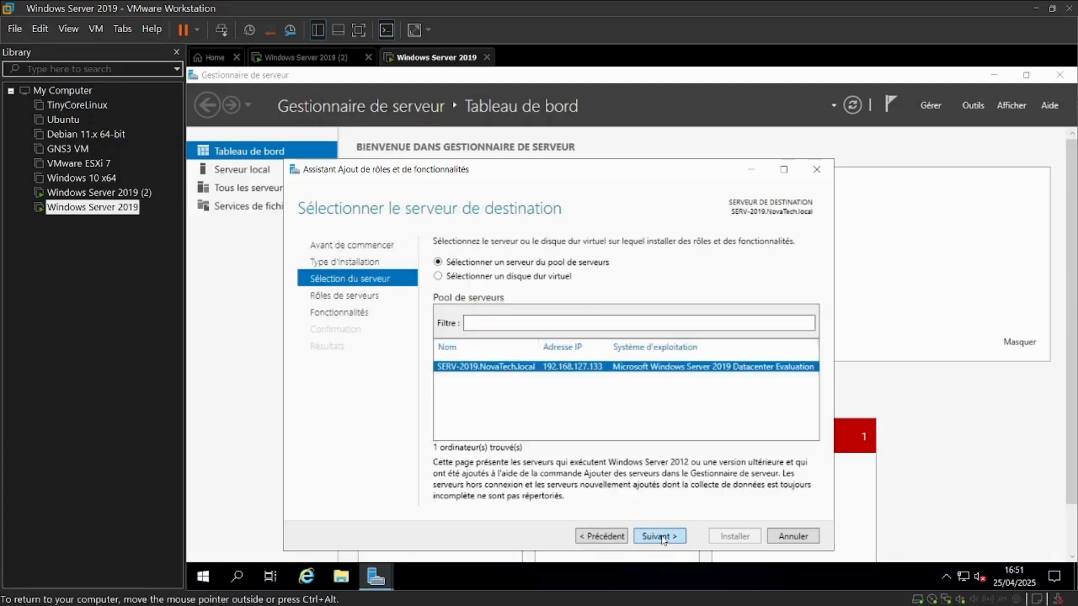
pyautogui.click(660, 536)
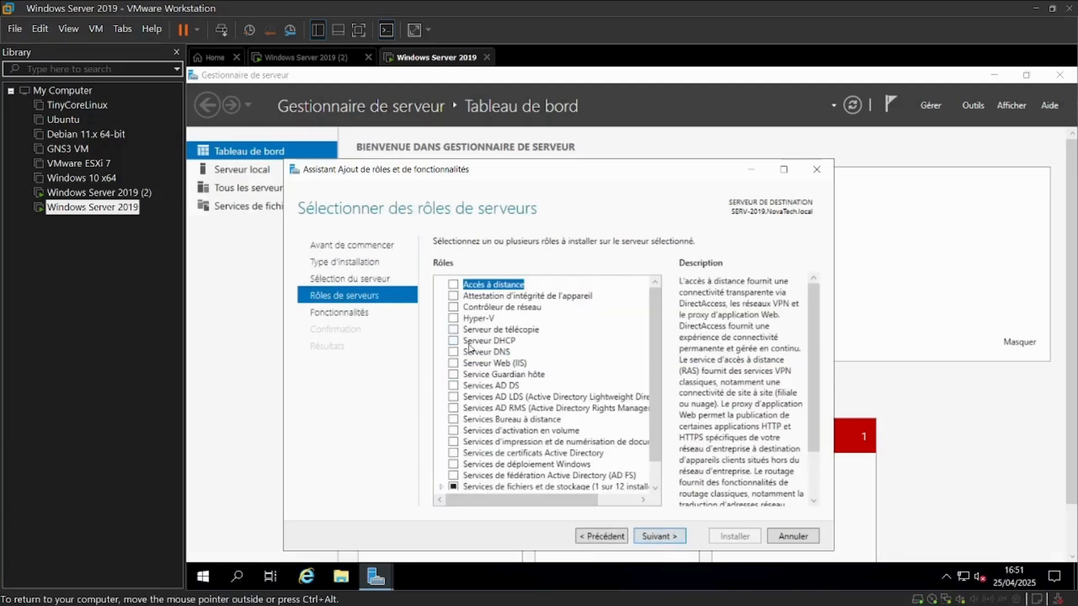
# Select the Services AD DS role with its required management features, install it and close the wizard
pyautogui.click(454, 385)
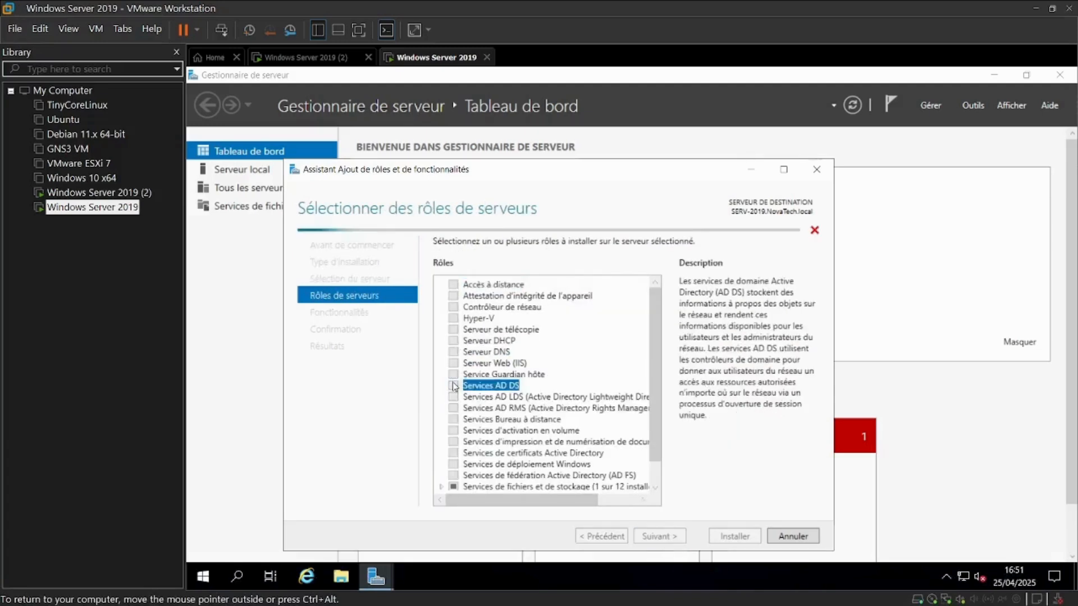
pyautogui.click(604, 481)
pyautogui.click(659, 536)
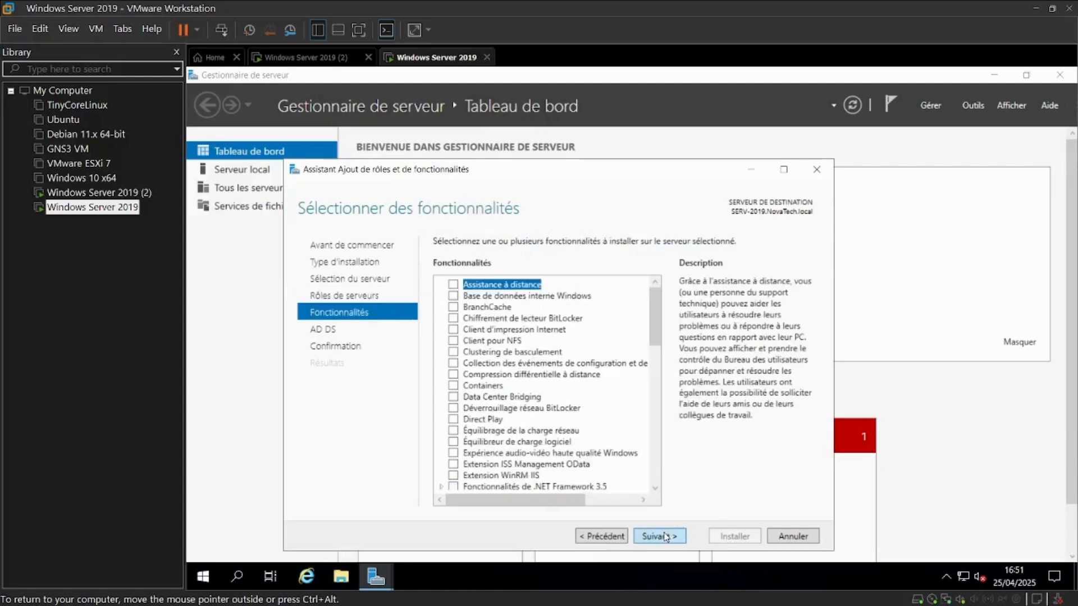
pyautogui.click(660, 536)
pyautogui.click(656, 537)
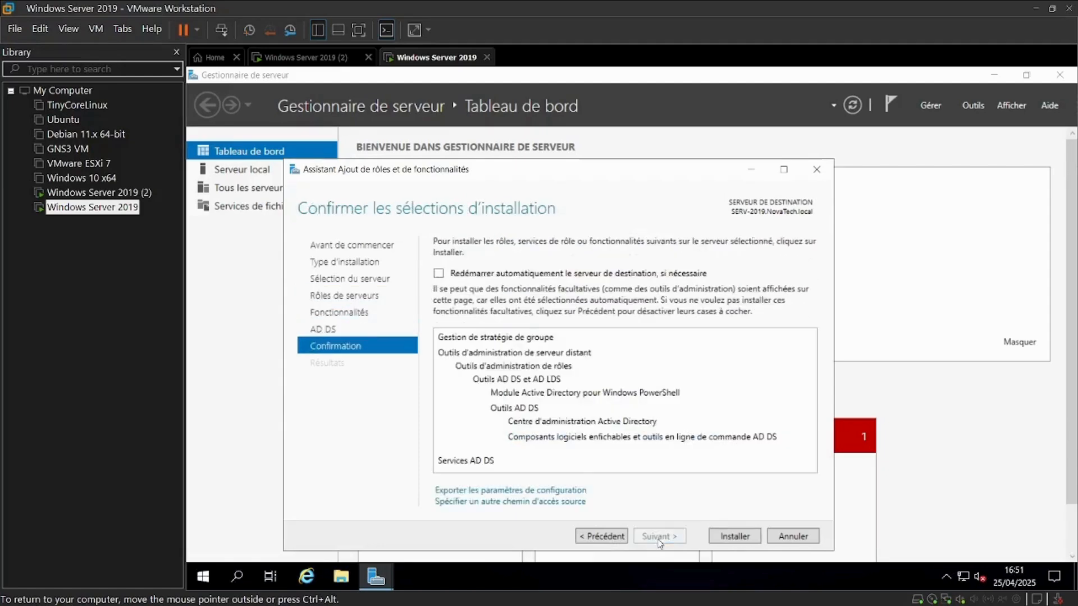
pyautogui.click(716, 535)
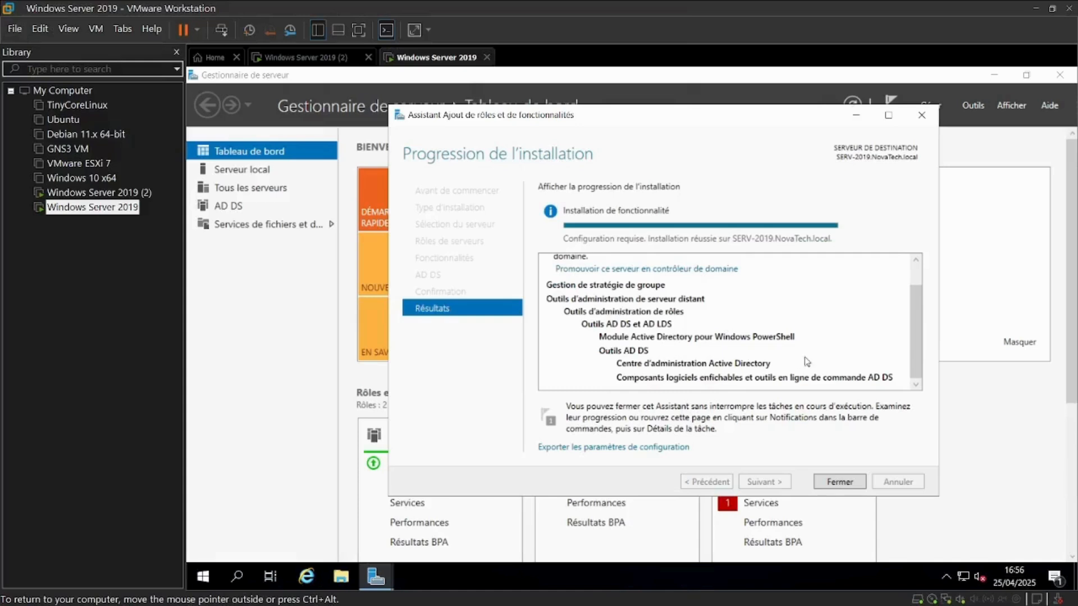
pyautogui.click(833, 483)
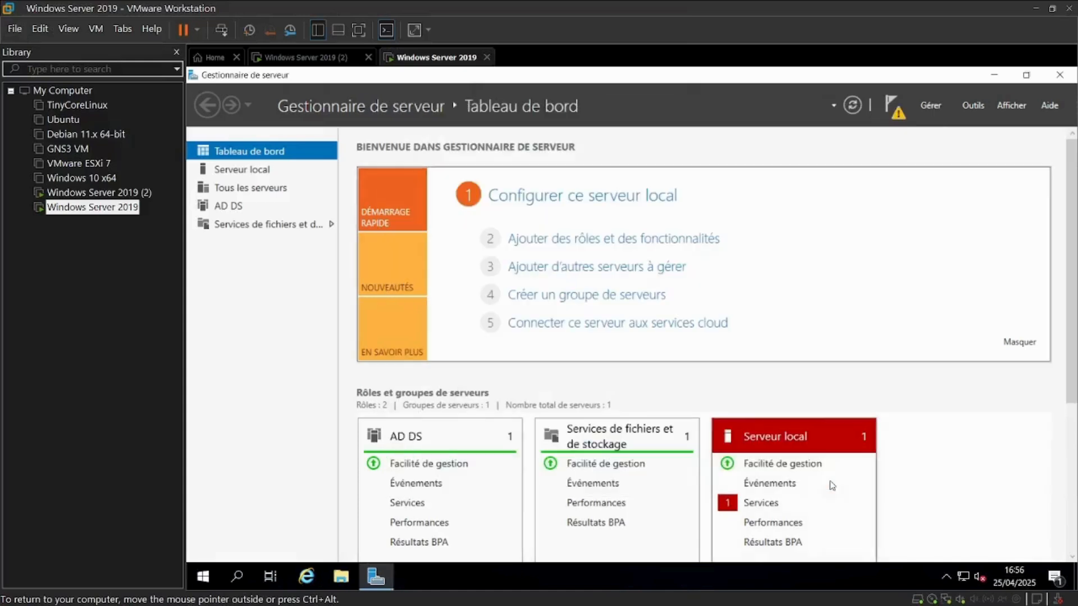
# Start promoting the server to a domain controller, adding it to the existing domain NovaTech.local
pyautogui.click(893, 107)
pyautogui.click(800, 195)
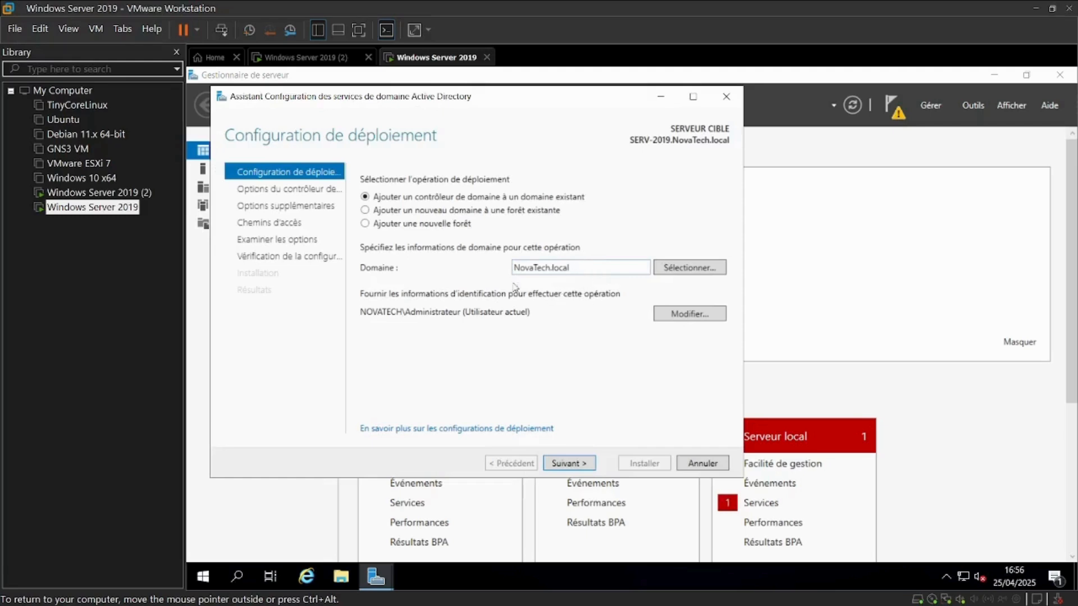
pyautogui.click(586, 464)
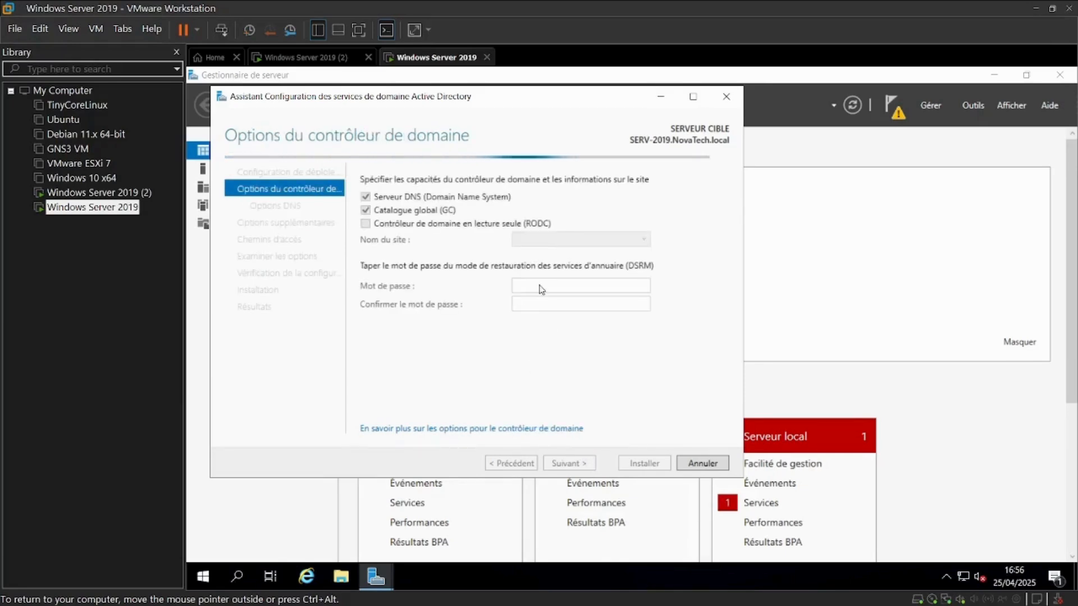
# Keep the BOUAKé site for the new domain controller, enter and confirm the DSRM password, and continue
pyautogui.click(584, 245)
pyautogui.click(579, 268)
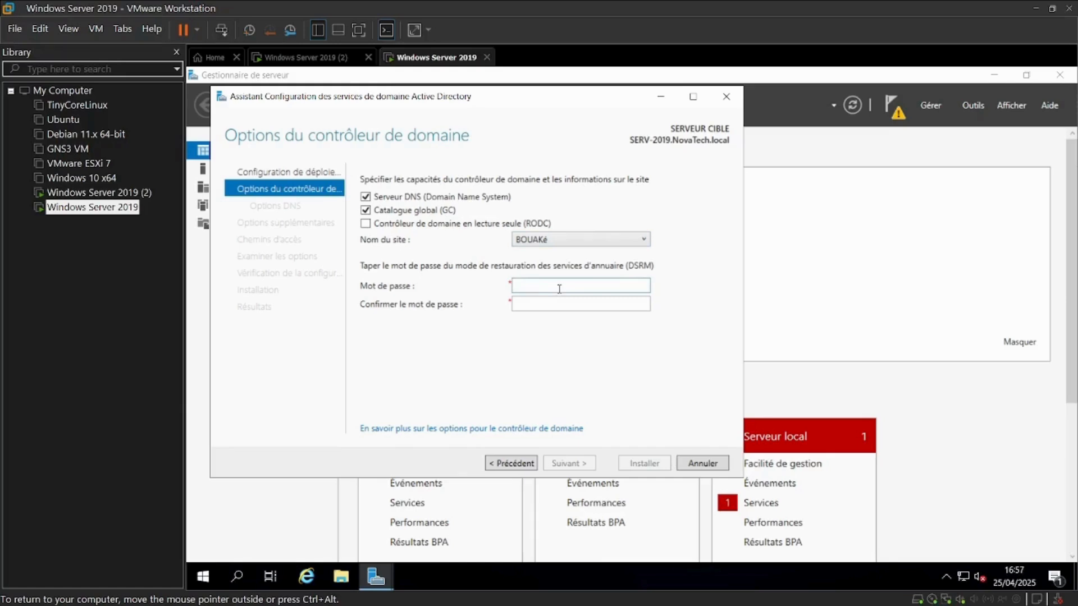
pyautogui.write('P')
pyautogui.write('•')
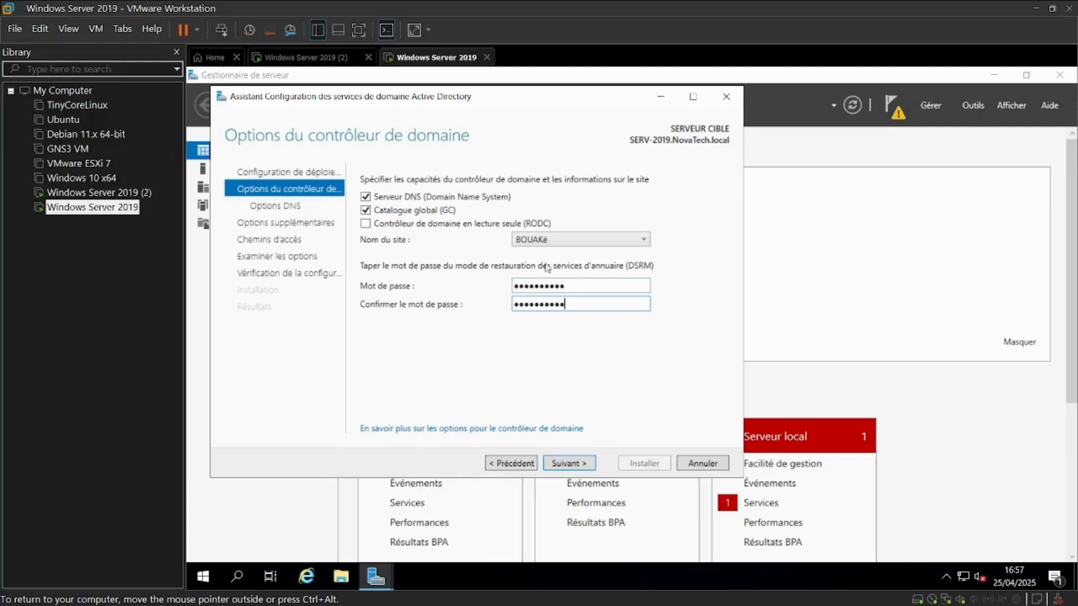
pyautogui.click(570, 463)
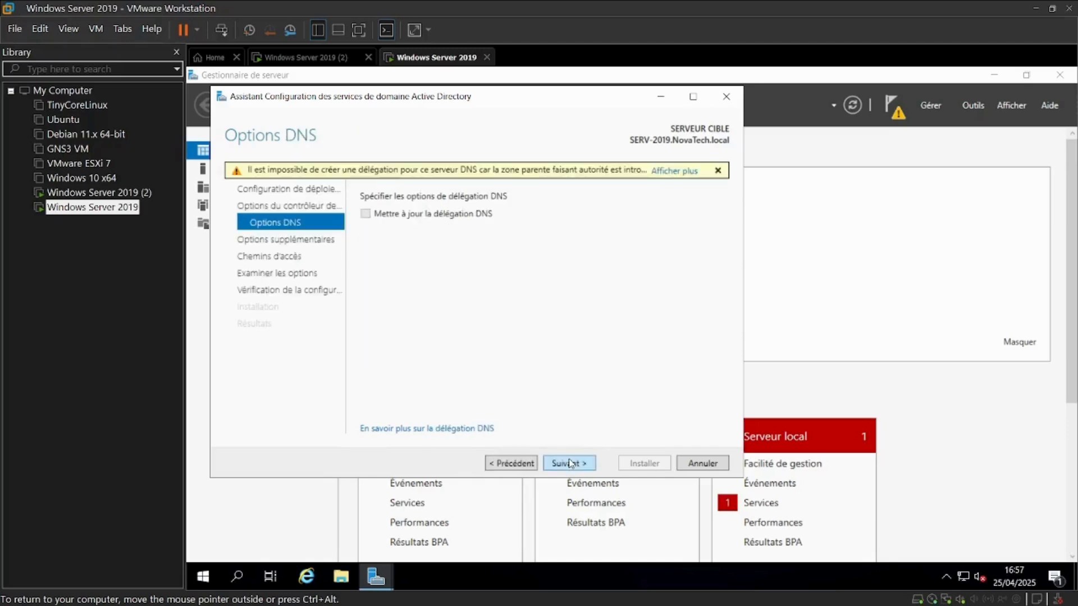
# Skip the DNS delegation options and set the replication source to SERV2019.NovaTech.local
pyautogui.click(588, 463)
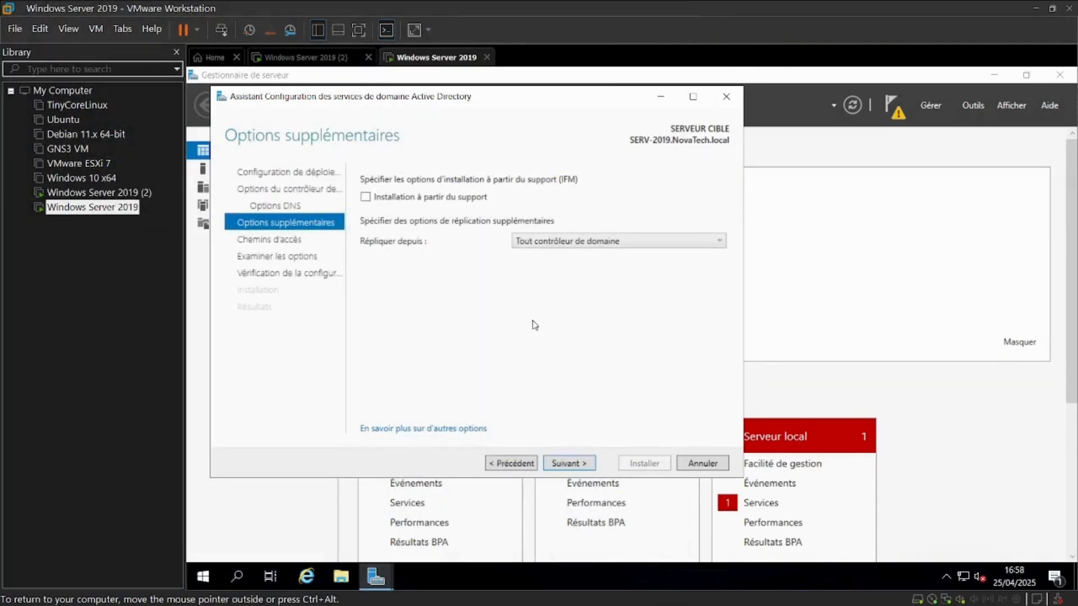
pyautogui.click(596, 239)
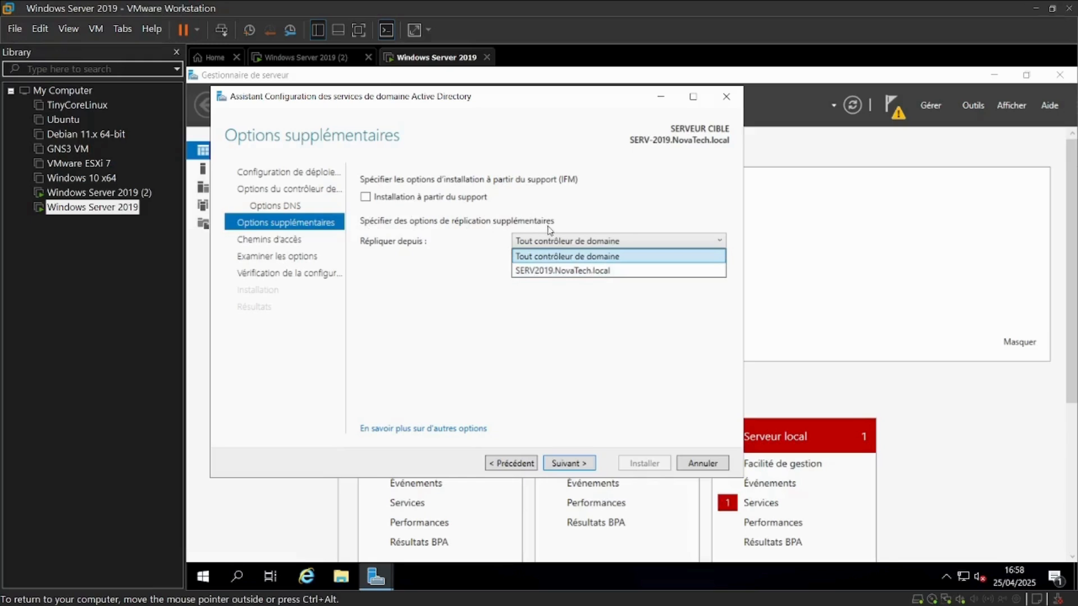
pyautogui.click(554, 242)
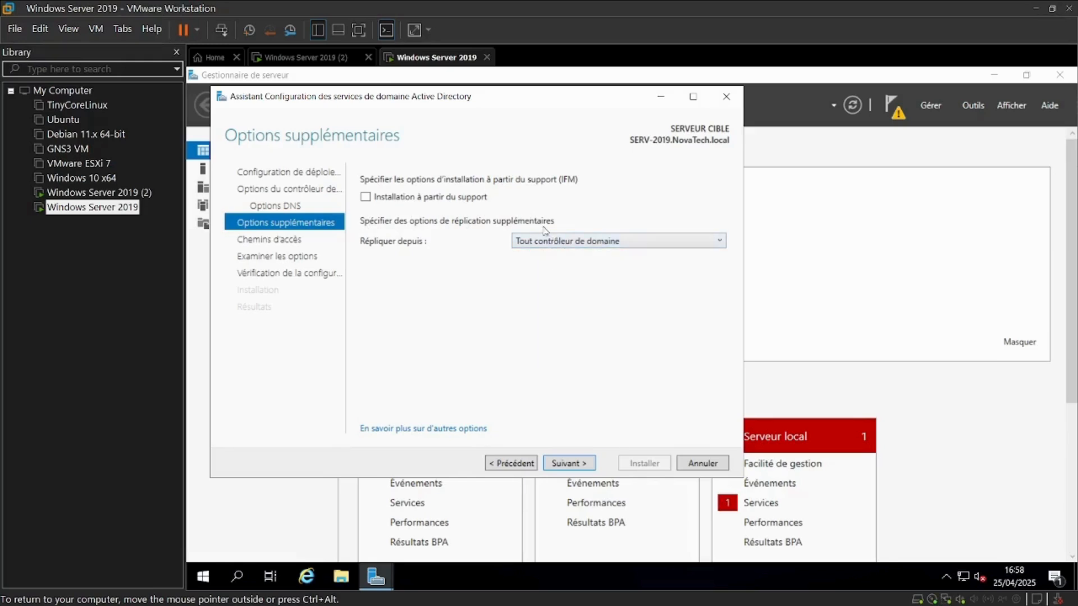
pyautogui.click(560, 242)
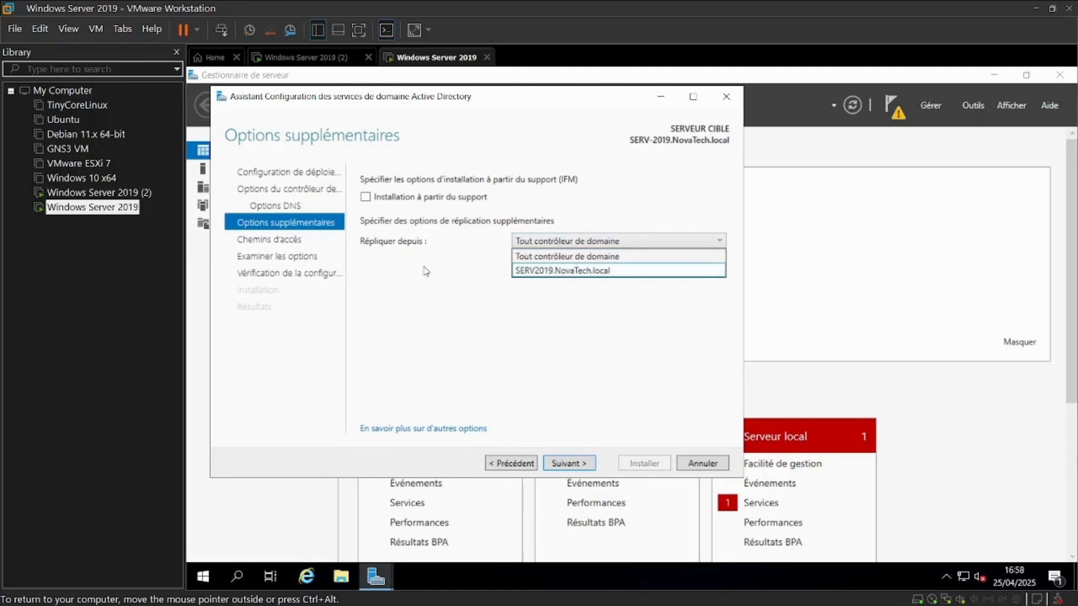
pyautogui.click(561, 271)
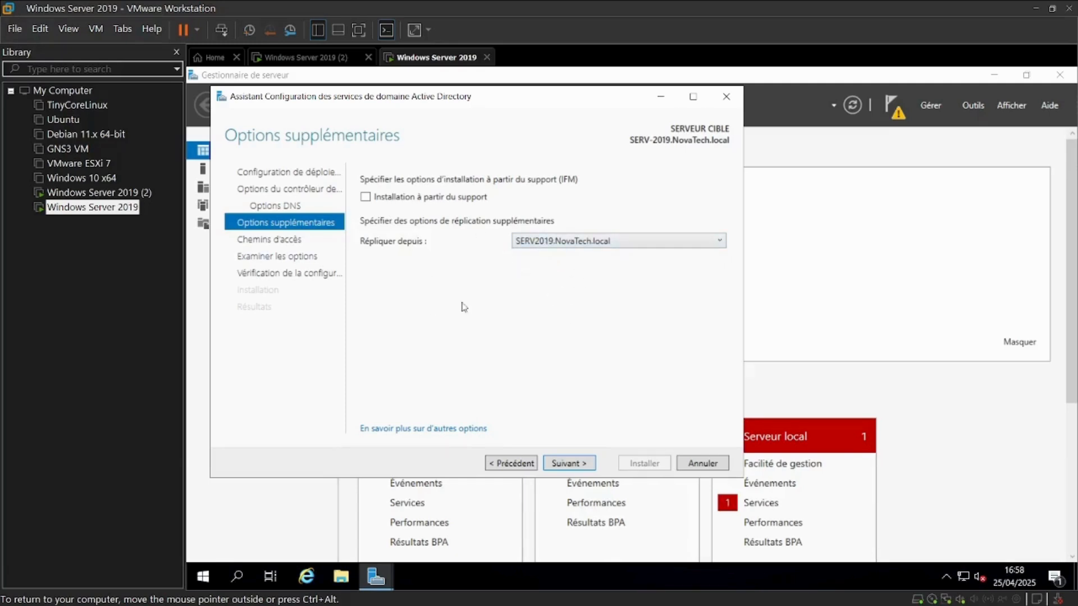
# Accept the default paths, review the selections, pass the prerequisite check and install the domain controller
pyautogui.click(569, 464)
pyautogui.click(569, 463)
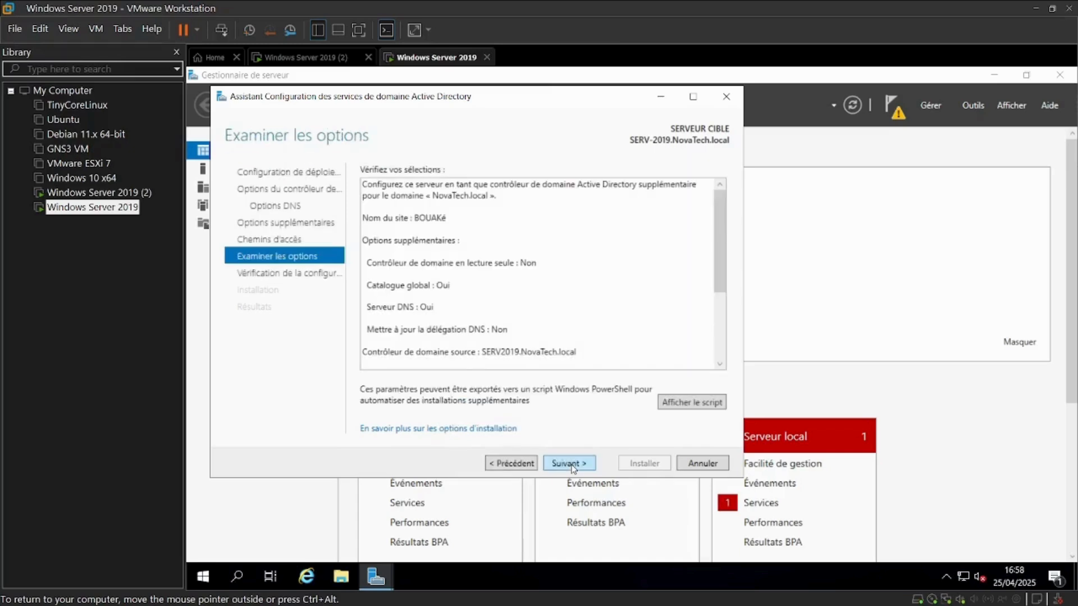
pyautogui.click(573, 464)
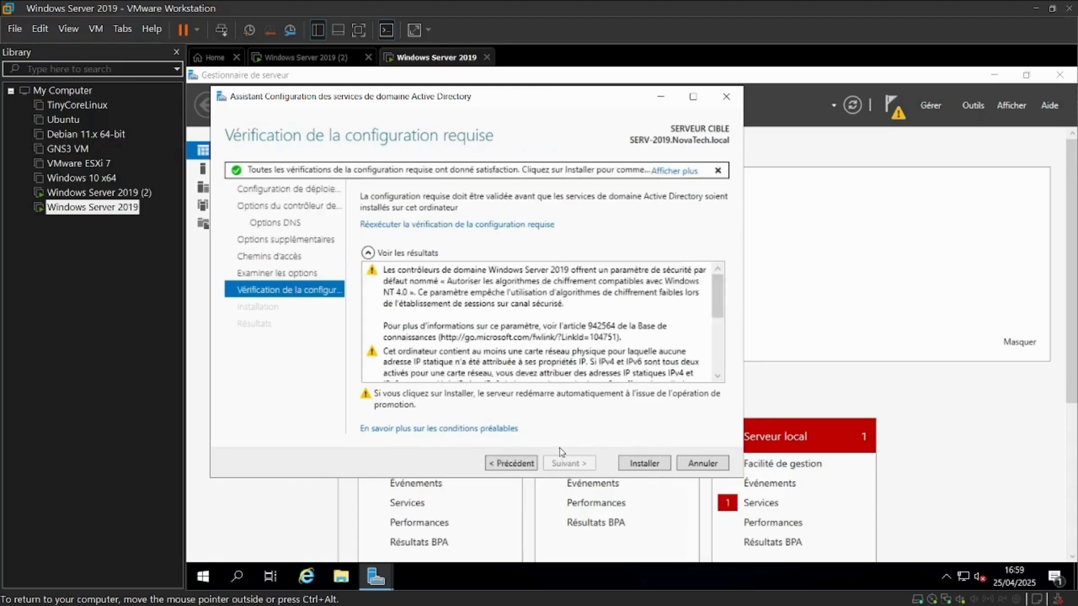
pyautogui.click(644, 464)
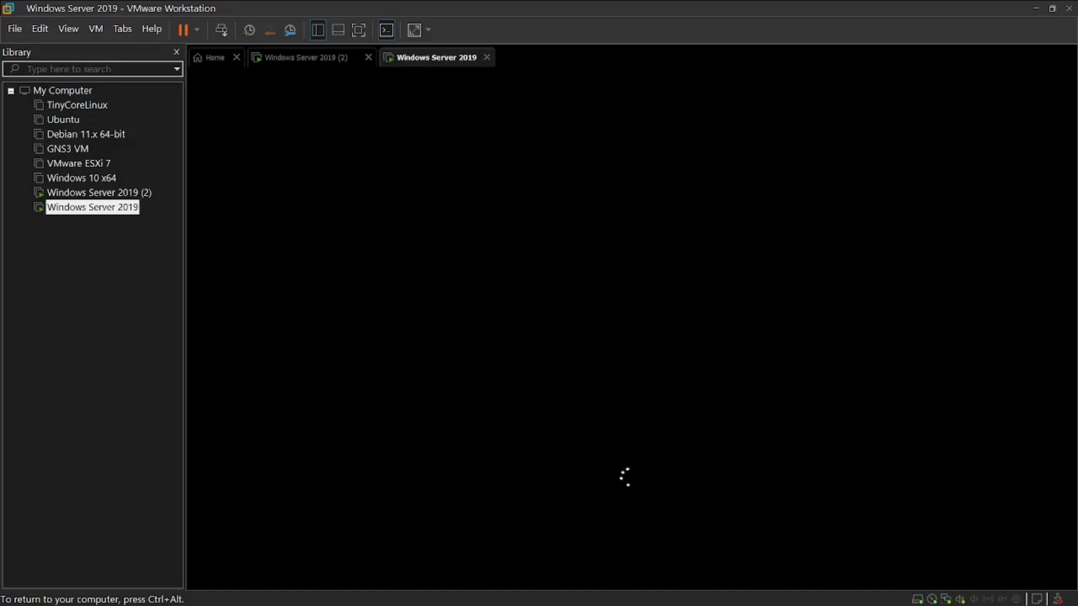
# After the restart, sign in to SERV-2019 as the domain administrator with the account password
pyautogui.hotkey('ctrl', 'alt')
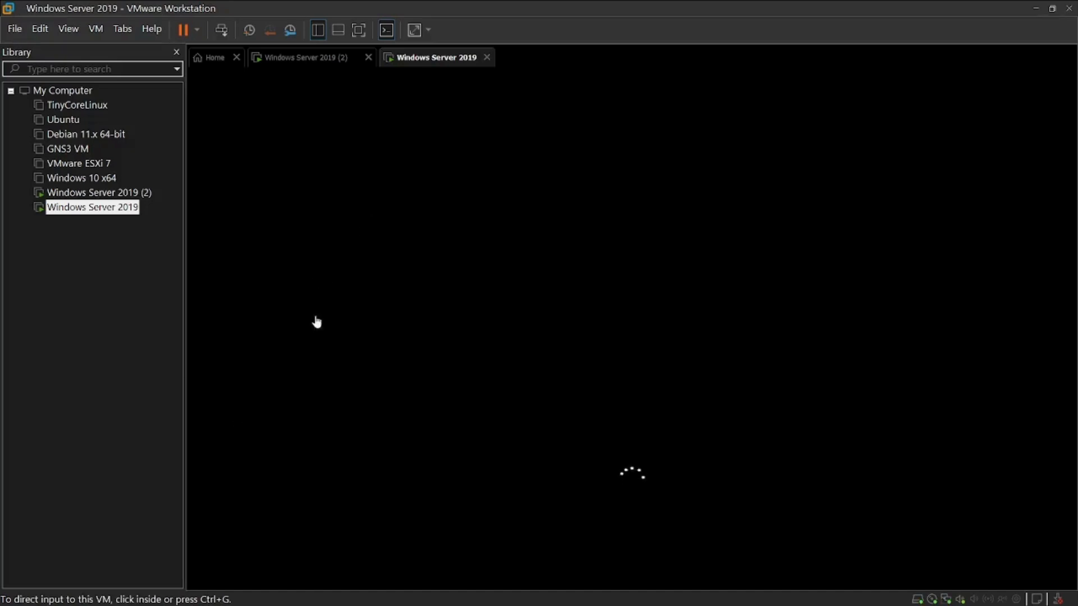
pyautogui.click(329, 360)
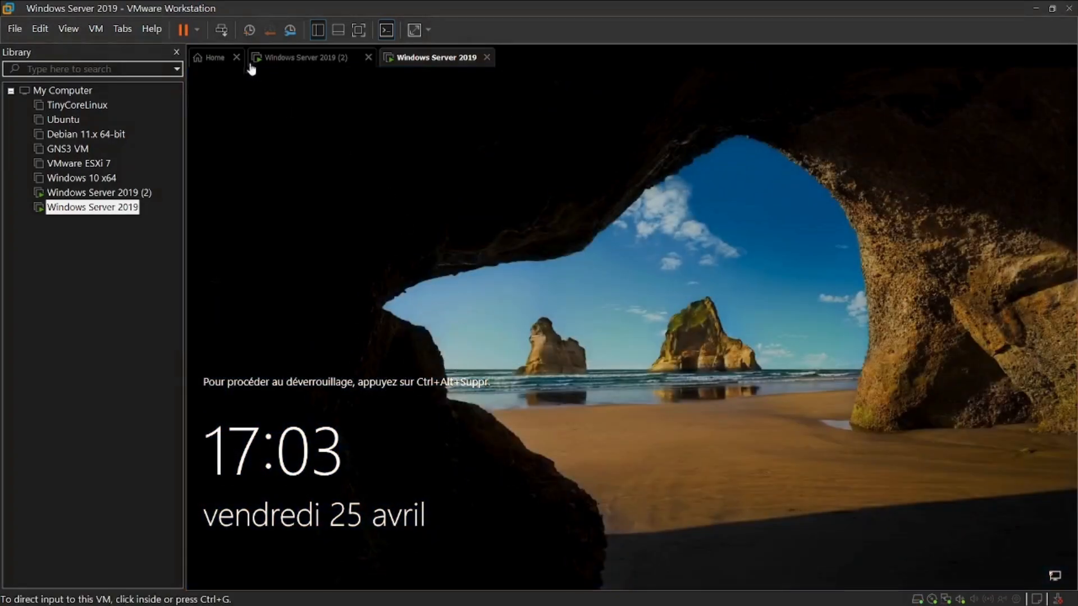
pyautogui.click(221, 30)
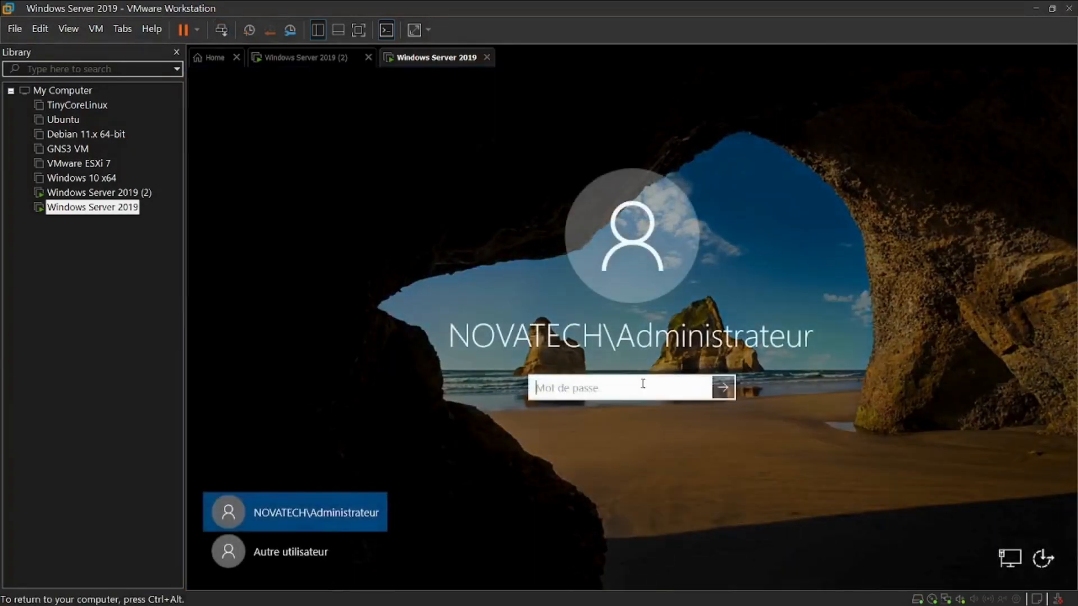
pyautogui.write('***********')
pyautogui.press('Return')
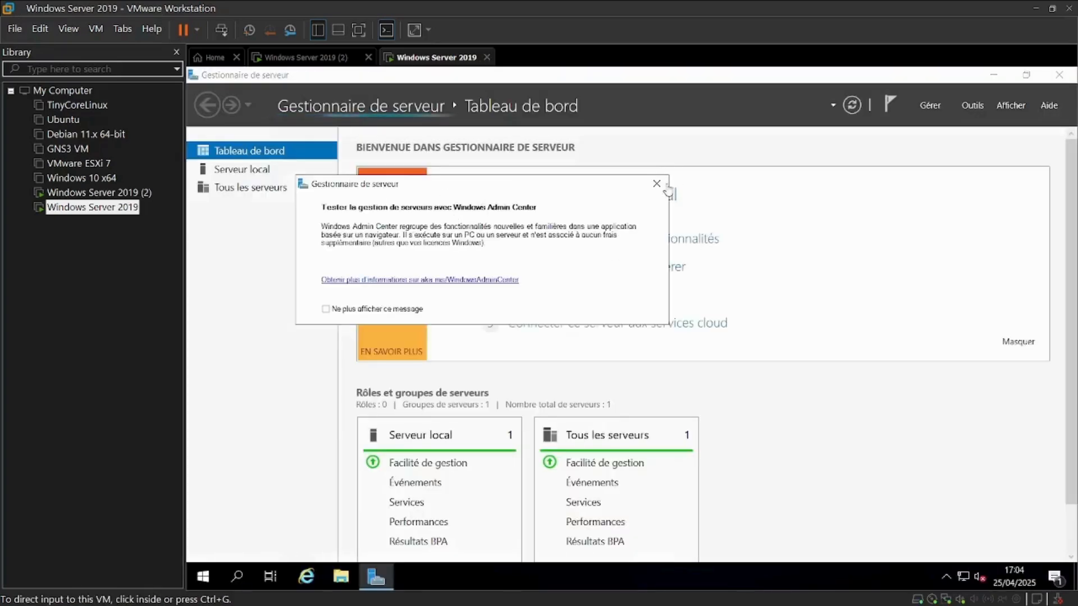
# Dismiss the Windows Admin Center pop-up and check the dashboards and notifications on both servers
pyautogui.click(660, 185)
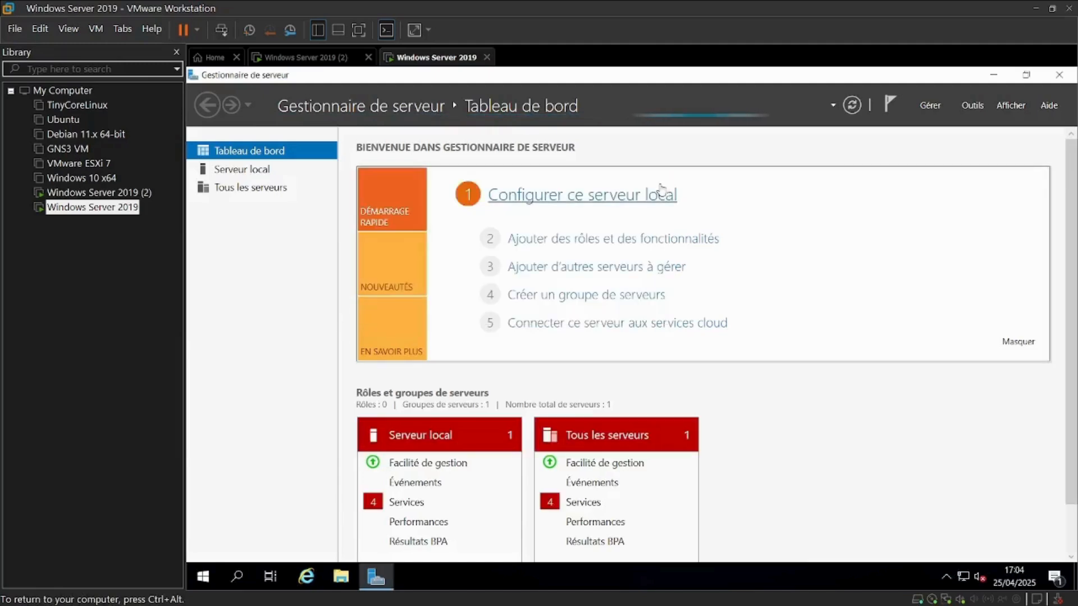
pyautogui.click(857, 110)
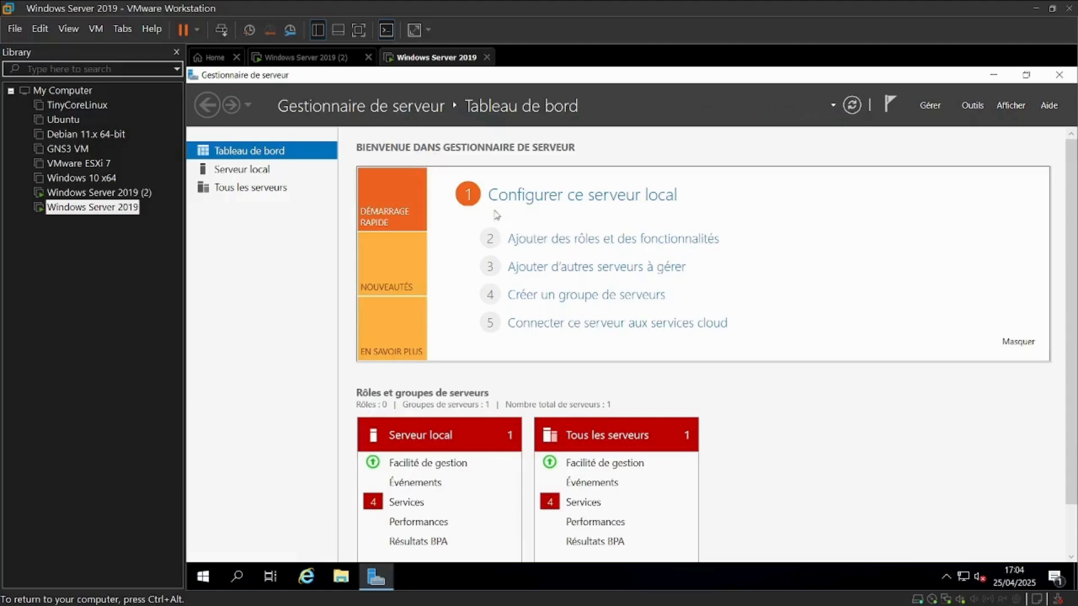
pyautogui.click(325, 58)
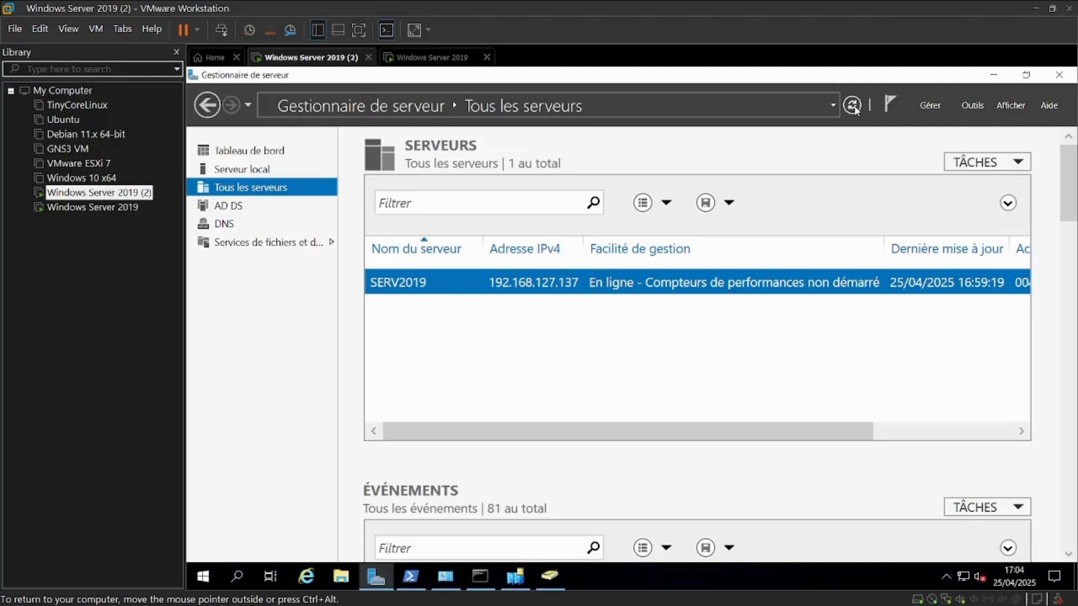
pyautogui.click(408, 59)
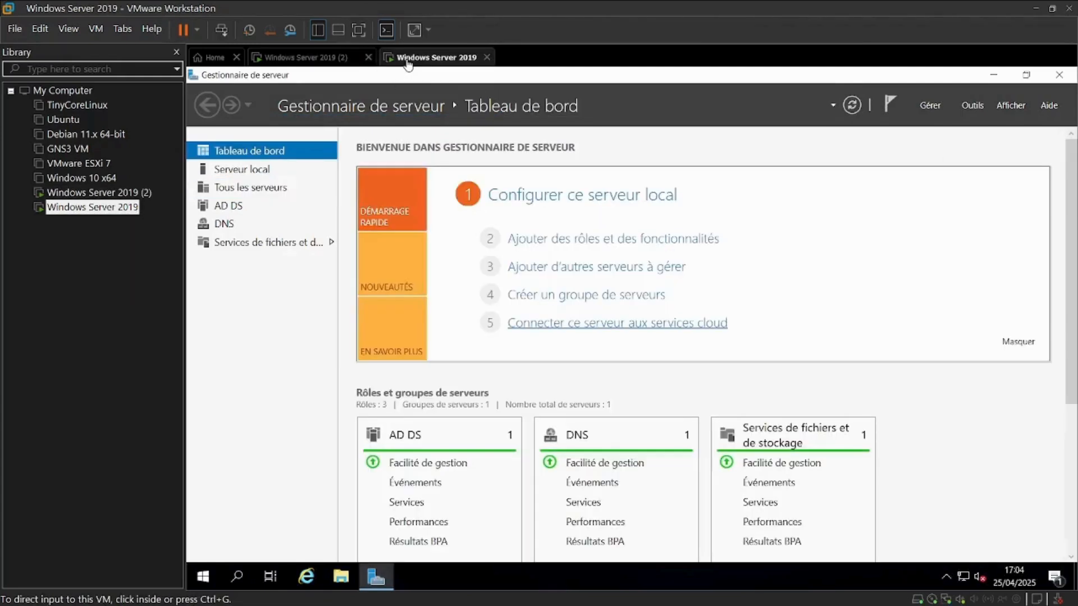
pyautogui.click(288, 59)
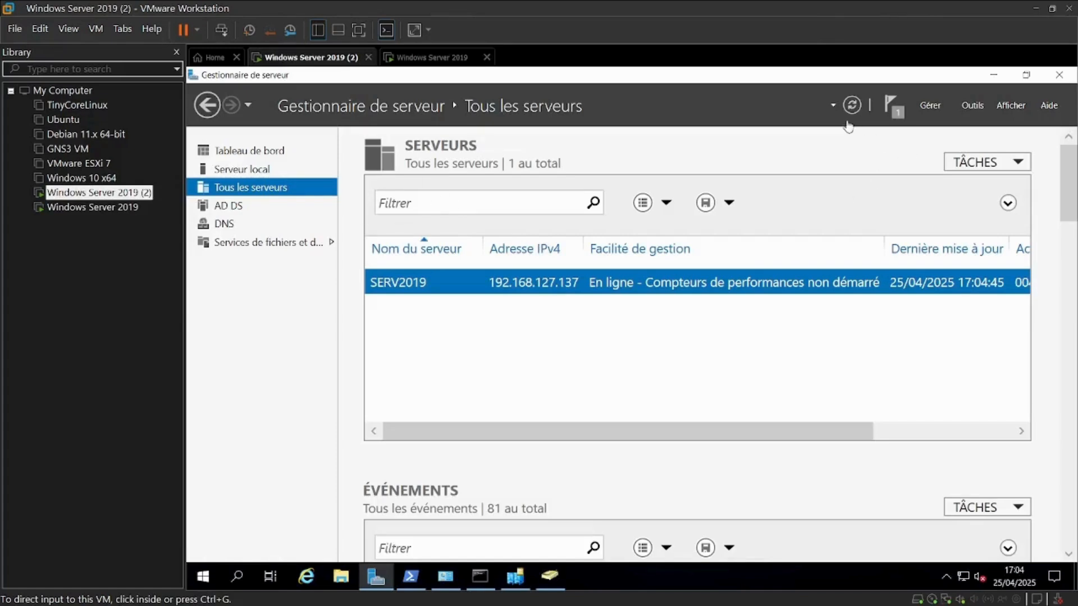
pyautogui.click(903, 114)
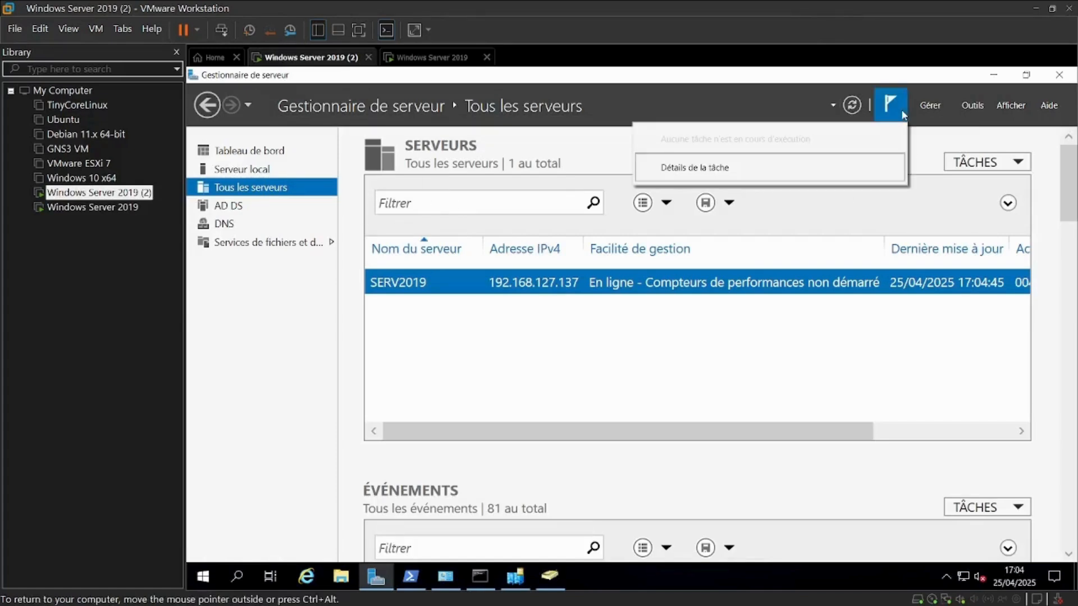
pyautogui.click(889, 114)
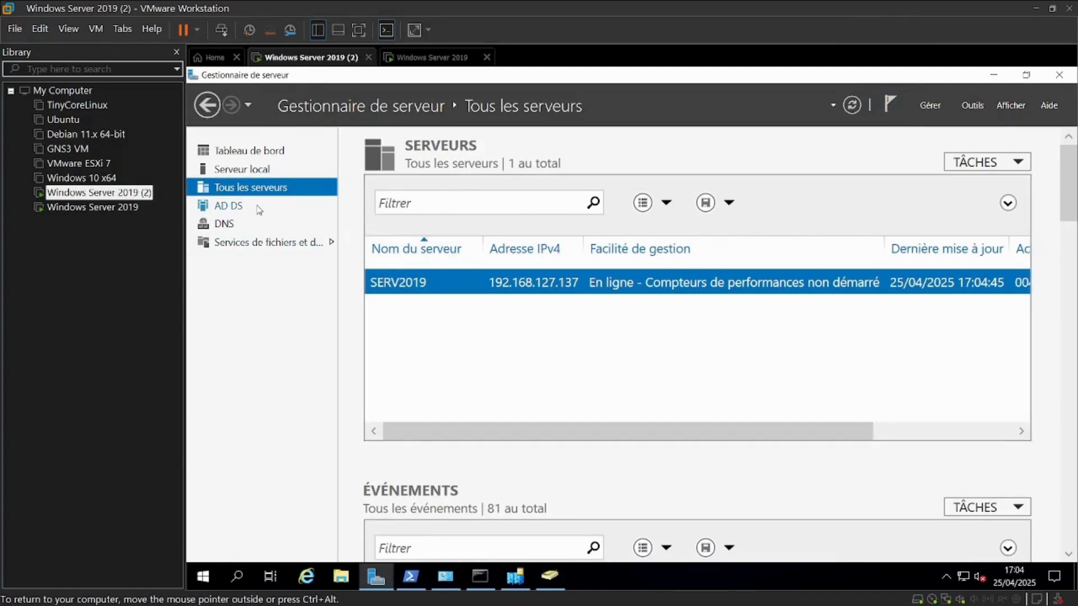
# On SERV2019, open Active Directory Sites and Services, inspect both servers under BOUAKé's Servers folder, then close it
pyautogui.rightClick(433, 287)
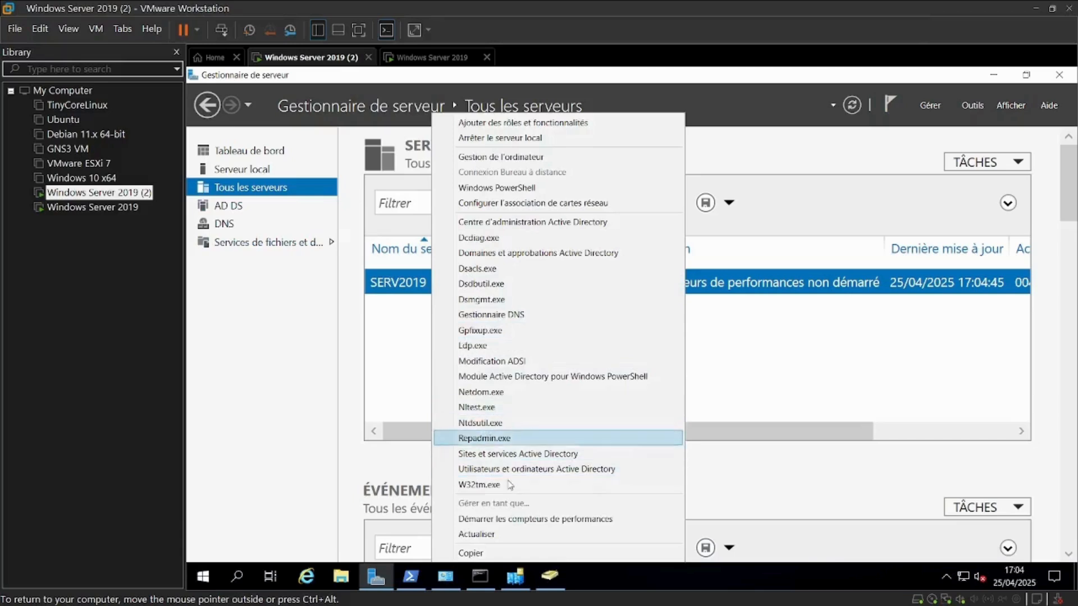
pyautogui.click(503, 454)
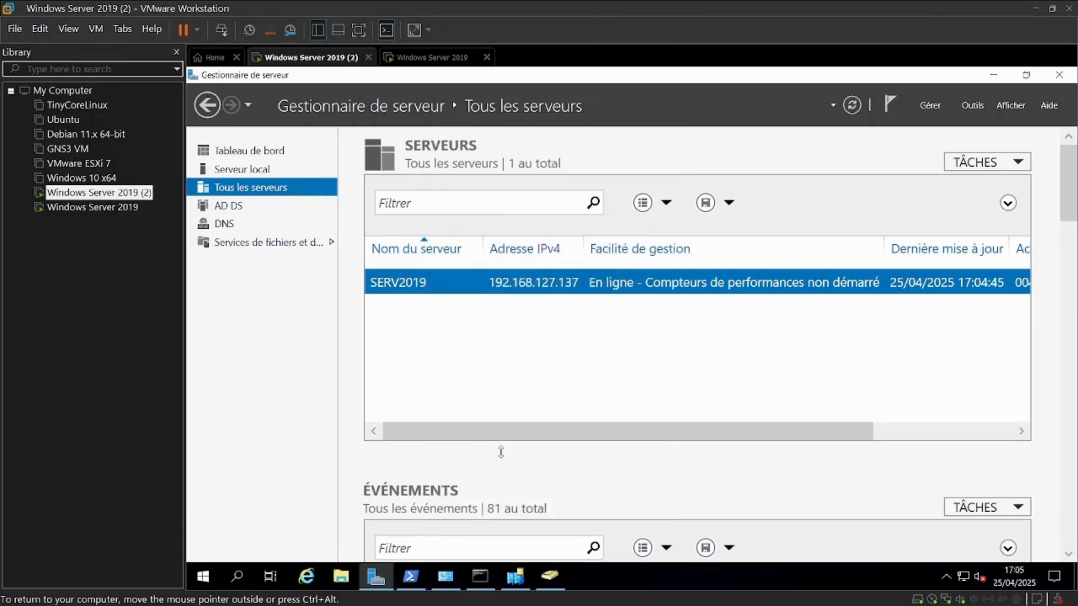
pyautogui.click(358, 257)
pyautogui.click(371, 271)
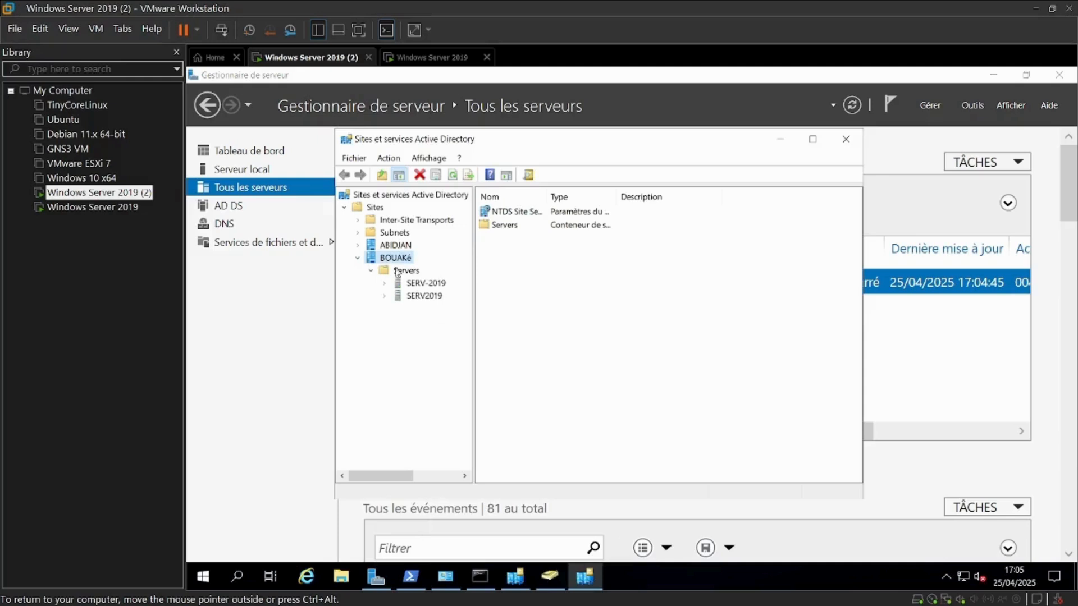
pyautogui.click(432, 285)
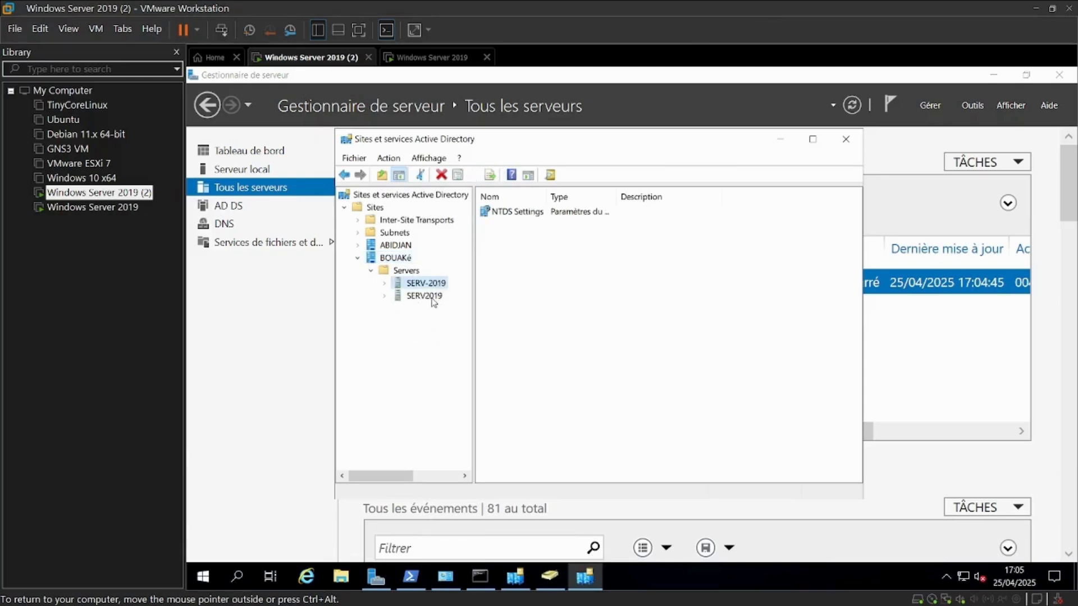
pyautogui.click(433, 298)
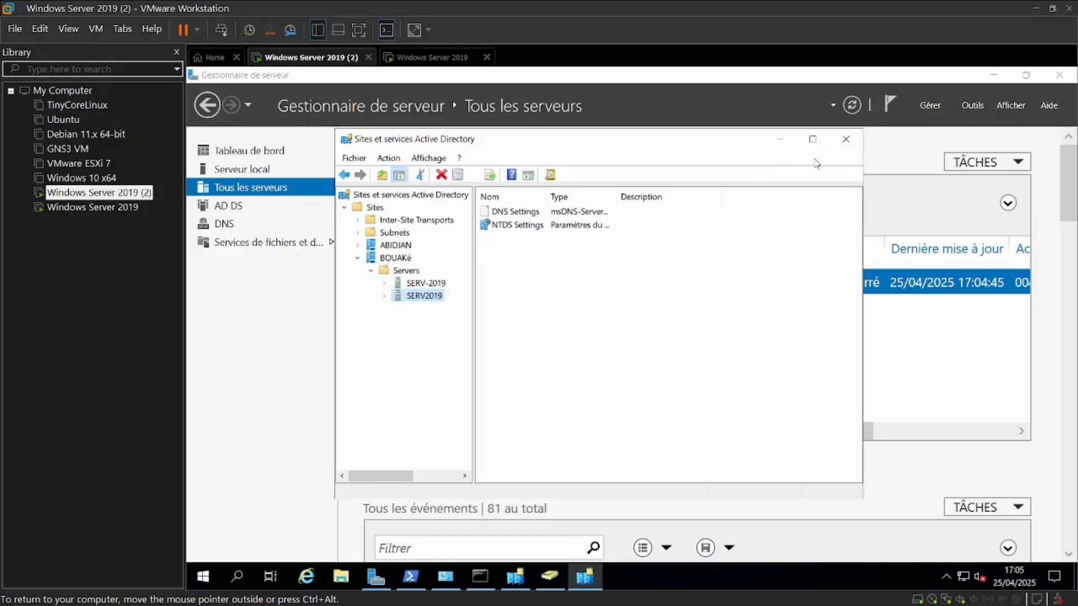
pyautogui.click(846, 139)
# Rerun repadmin /replsummary in PowerShell to check replication between the two controllers, then close the window
pyautogui.click(411, 576)
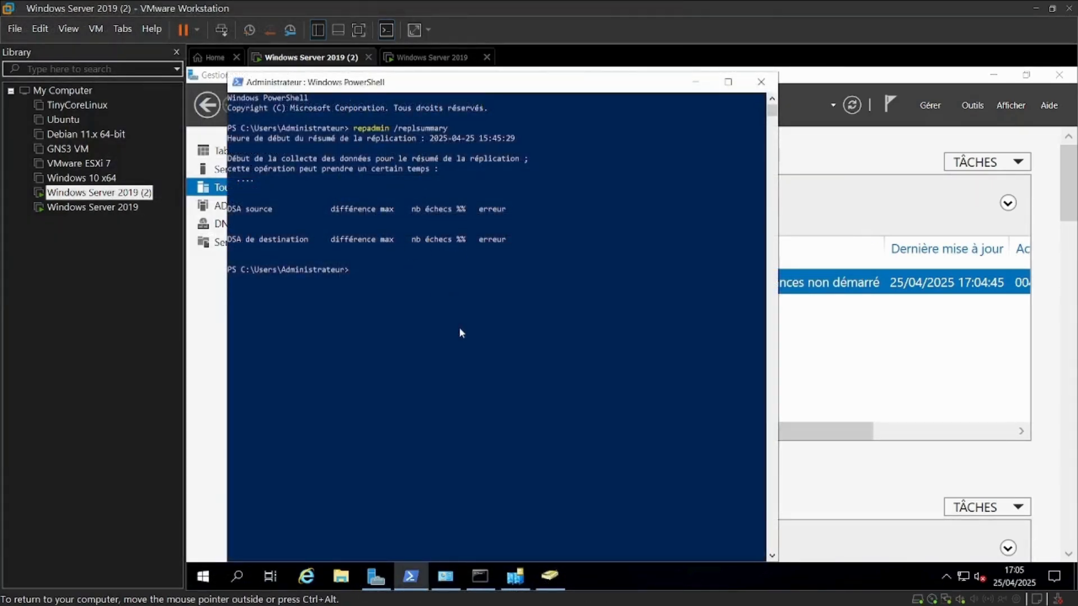
pyautogui.press('Up')
pyautogui.press('Return')
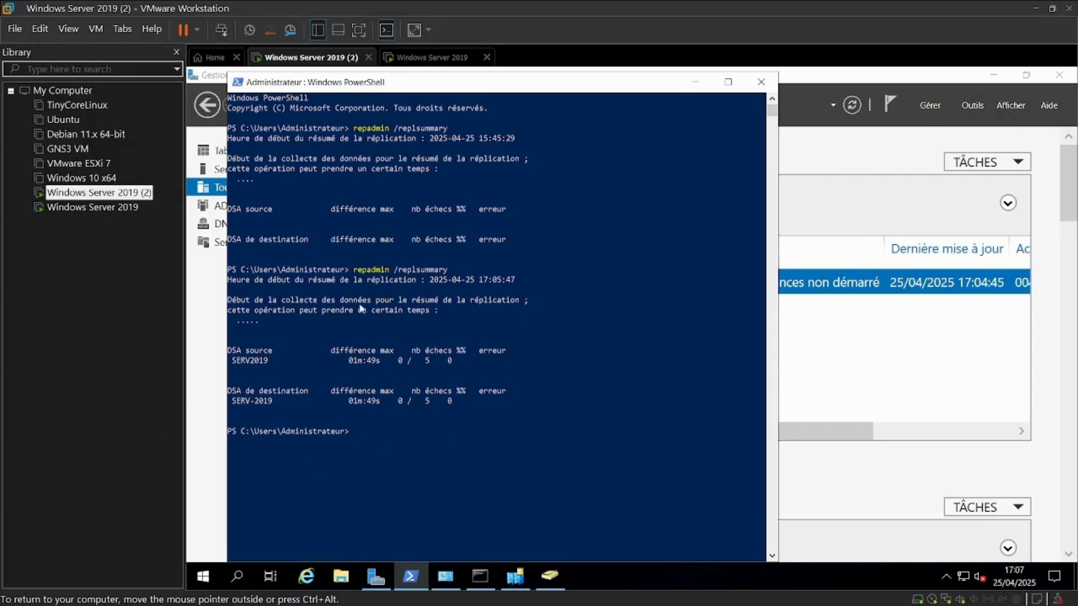
pyautogui.click(761, 83)
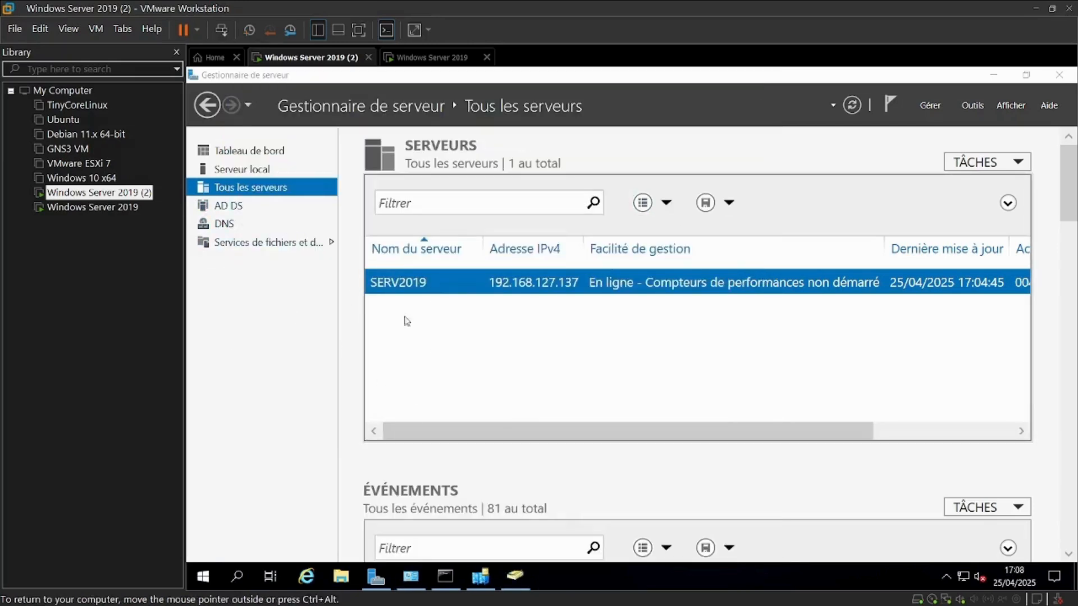
# Reopen Active Directory Sites and Services and examine the subnets listed under the Subnets folder
pyautogui.moveTo(544, 604)
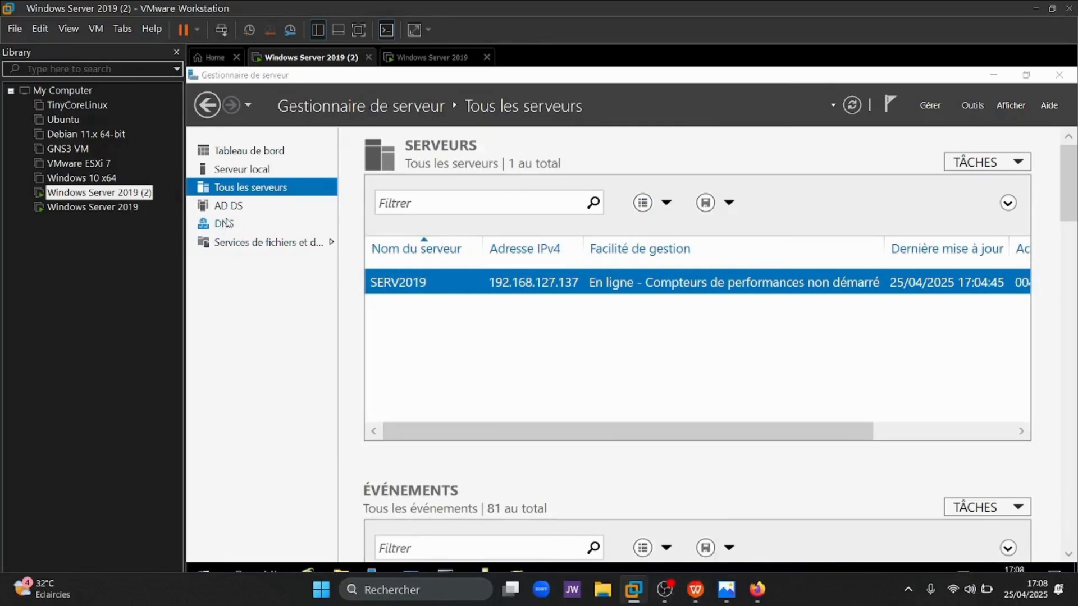
pyautogui.rightClick(375, 283)
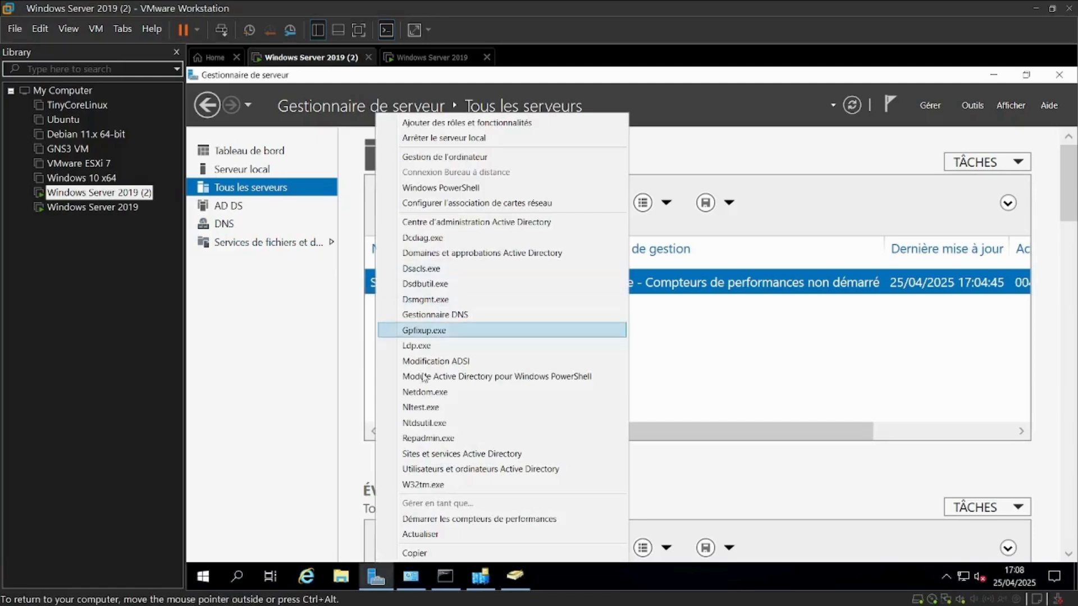
pyautogui.click(451, 453)
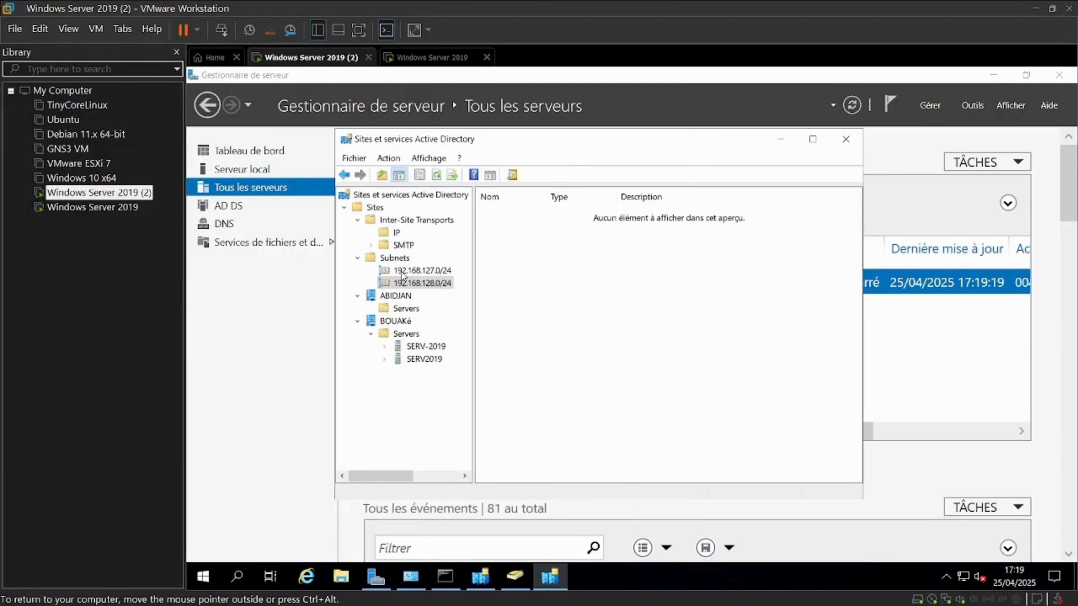
pyautogui.click(402, 272)
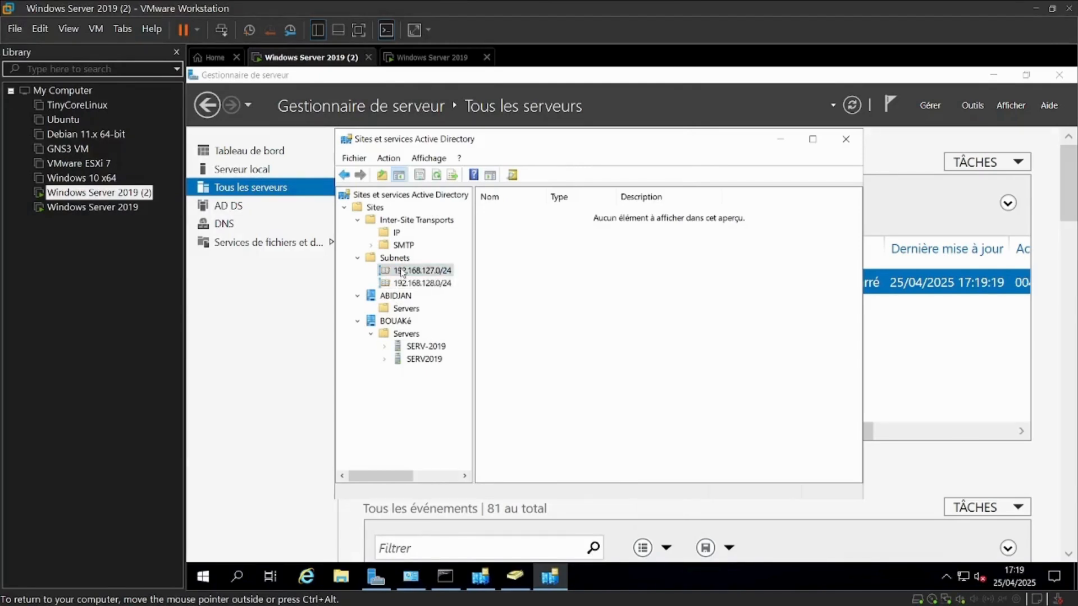
pyautogui.click(394, 260)
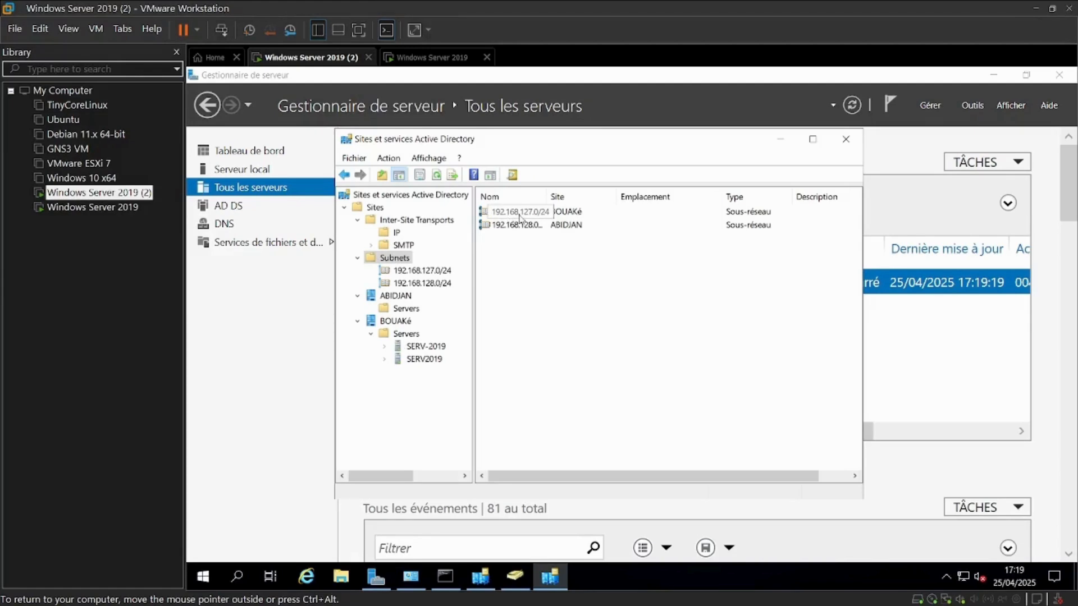
# Open the IP inter-site transport and review the DEFAULTIPSITELINK site link properties
pyautogui.click(416, 283)
pyautogui.click(406, 258)
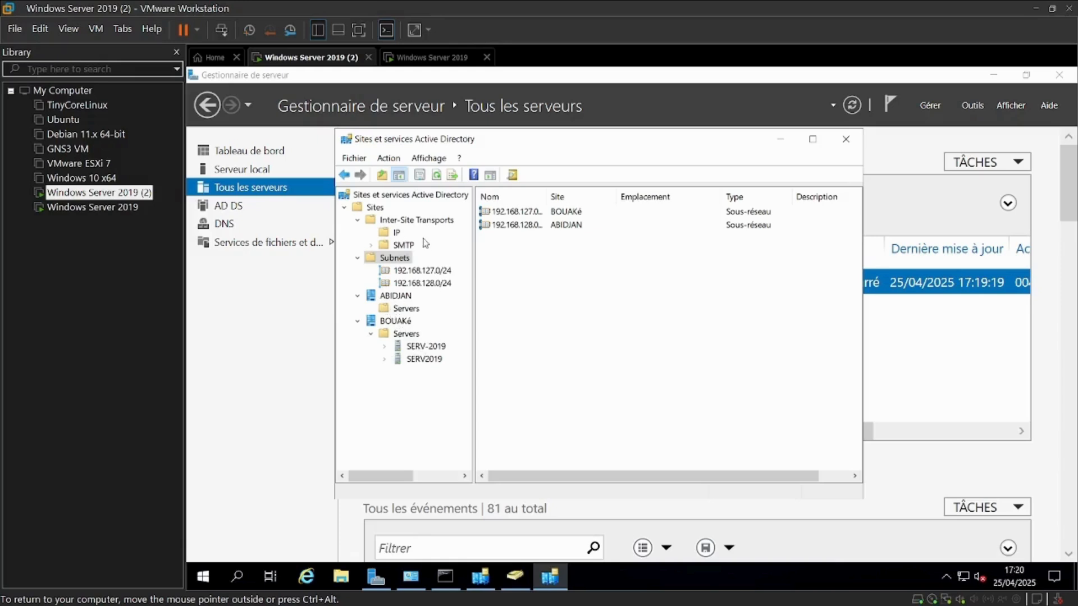
pyautogui.click(382, 234)
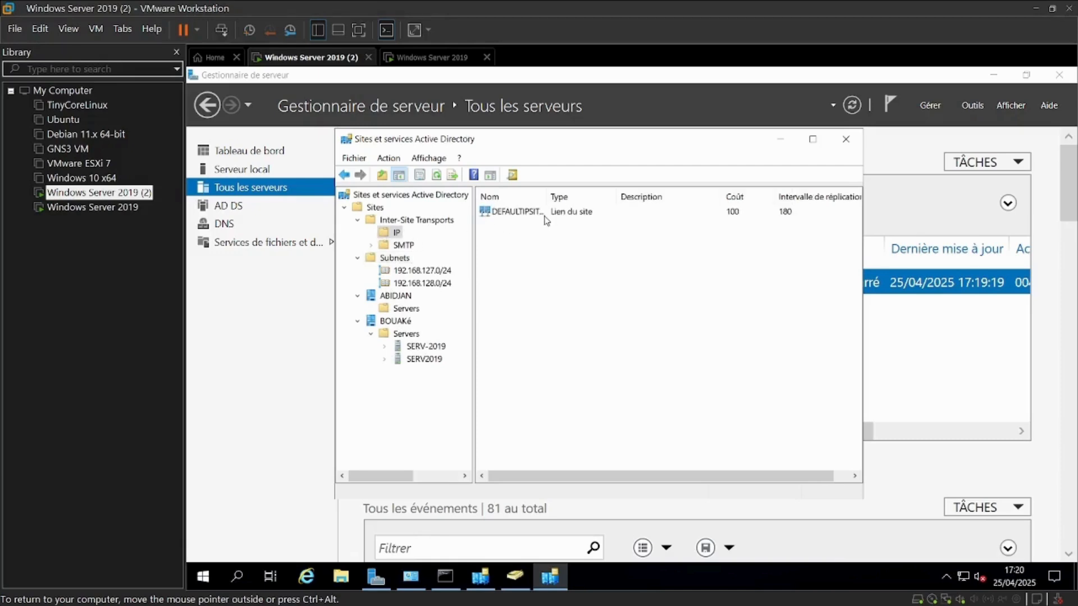
pyautogui.rightClick(548, 216)
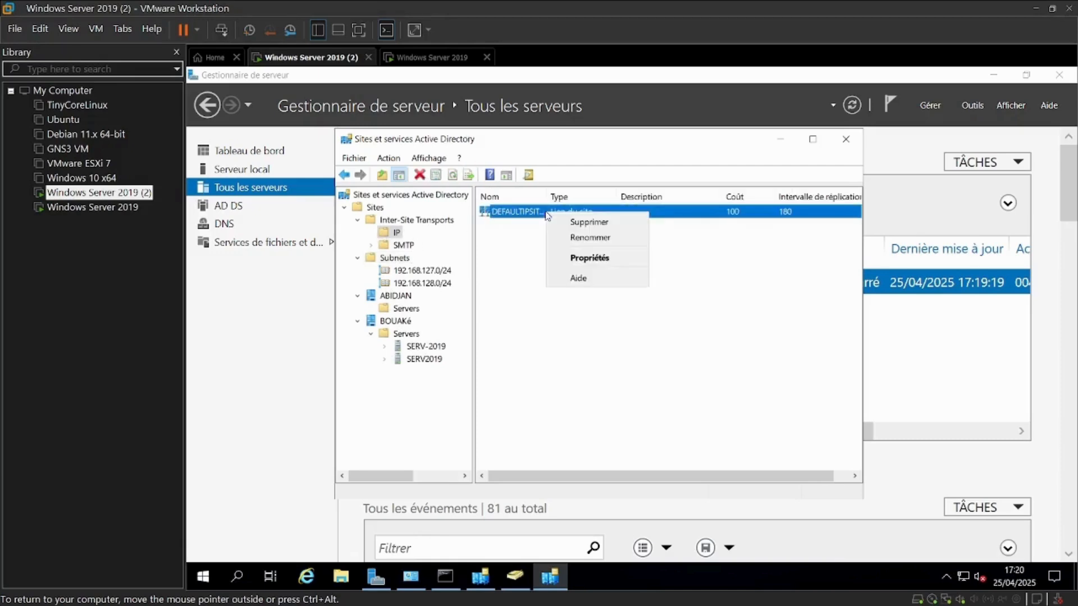
pyautogui.click(588, 259)
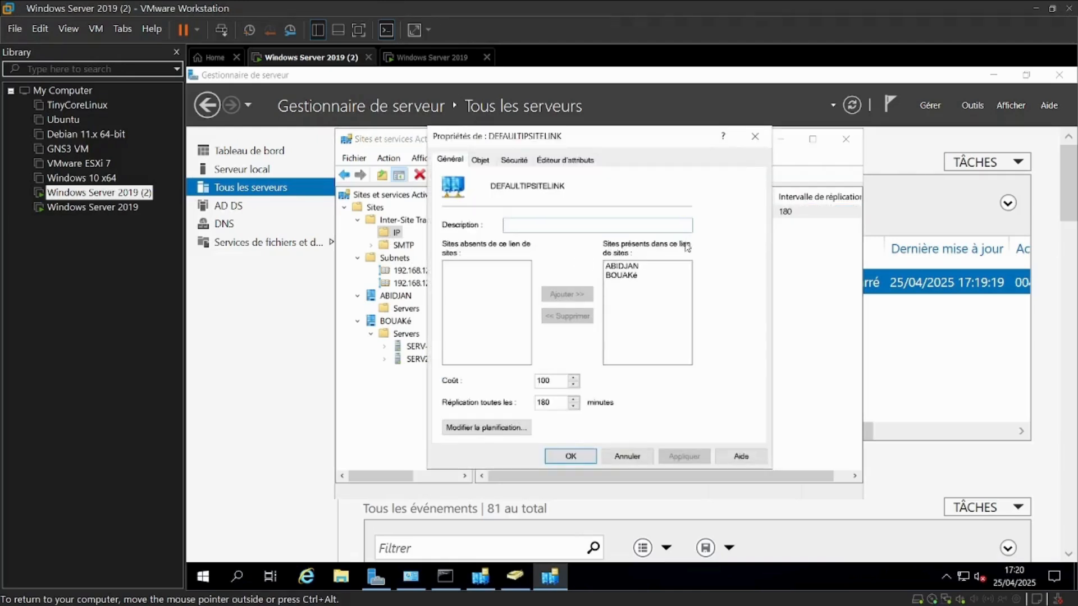
pyautogui.click(566, 457)
pyautogui.rightClick(534, 241)
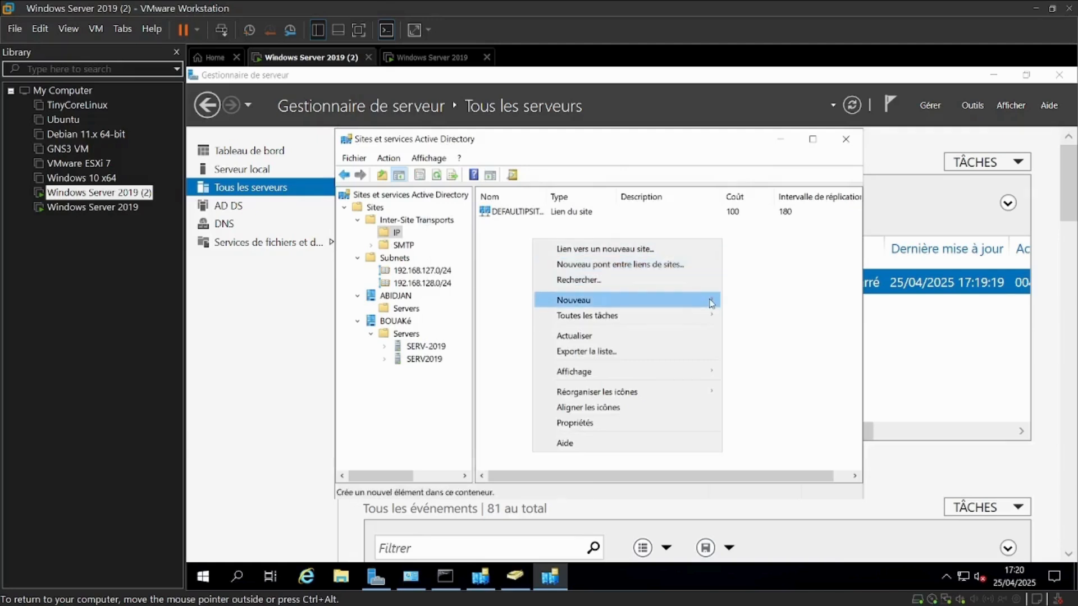
pyautogui.moveTo(712, 301)
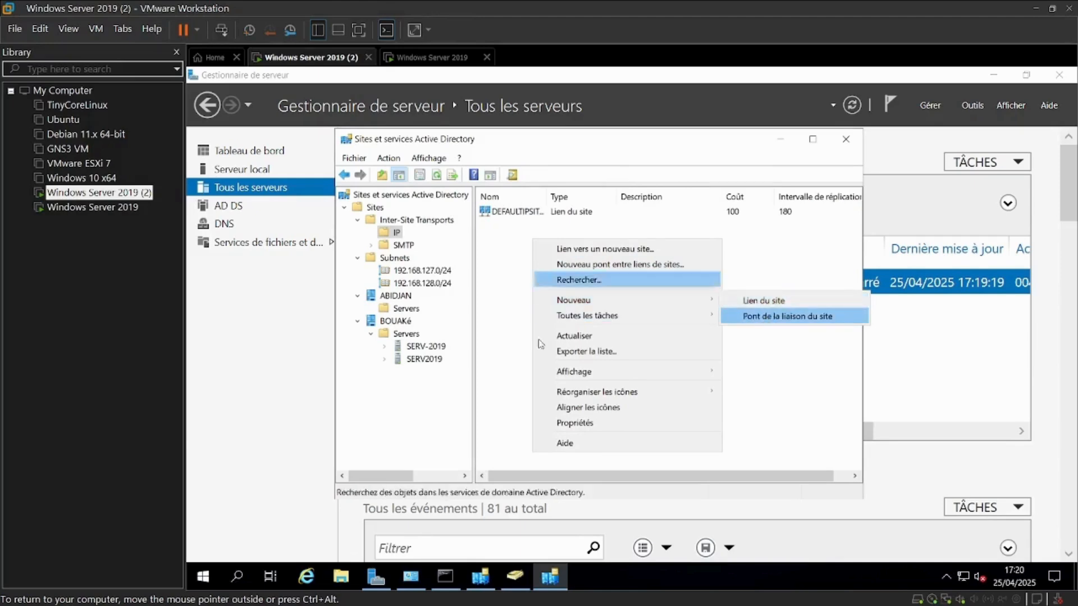
pyautogui.click(509, 246)
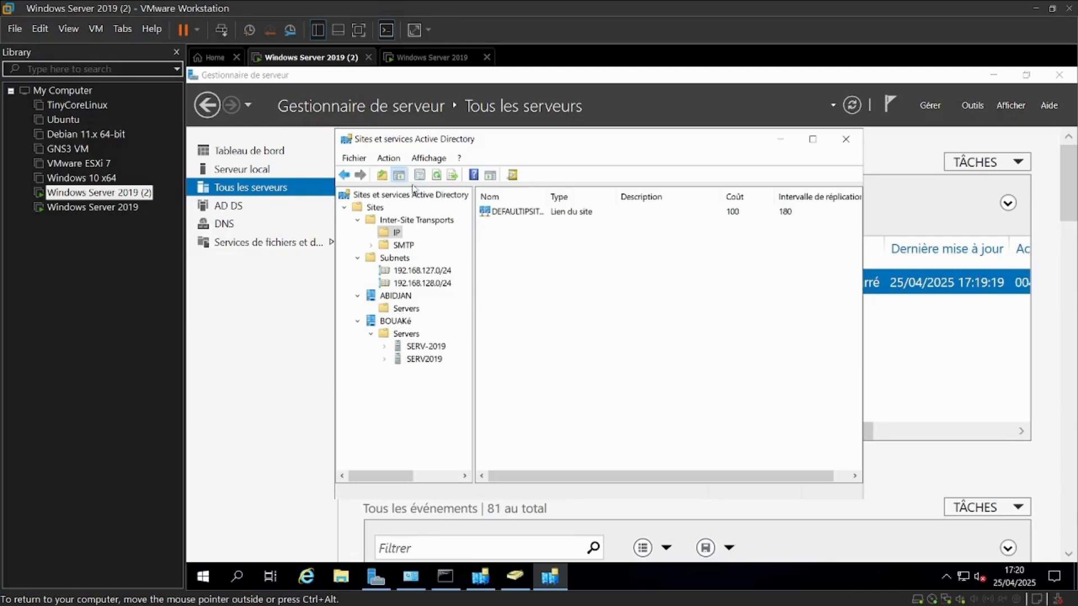
# Move the SERV2019 server object to the ABIDJAN site
pyautogui.click(405, 371)
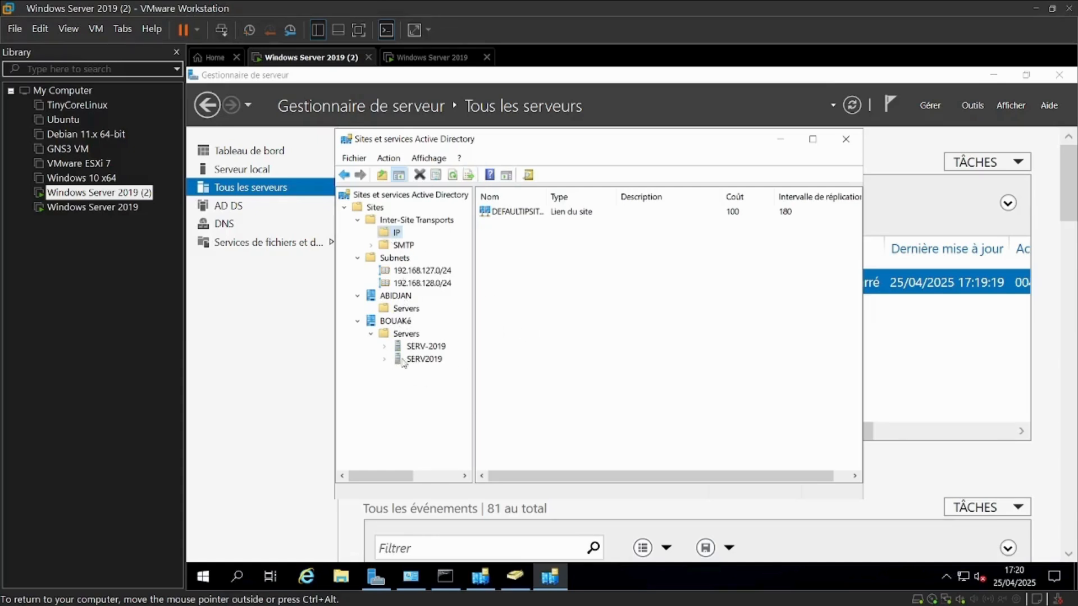
pyautogui.rightClick(404, 362)
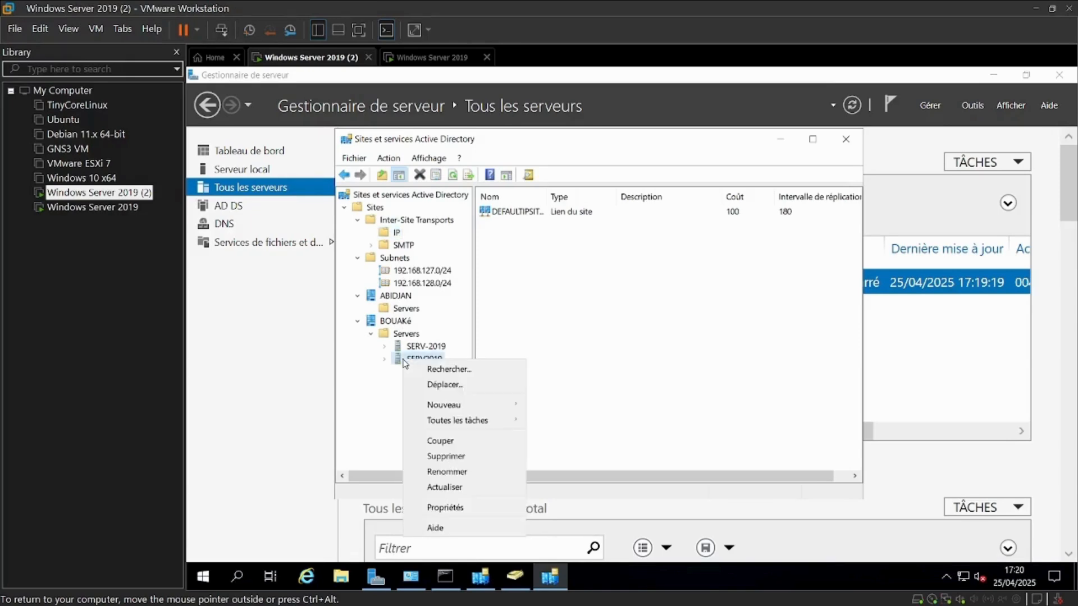
pyautogui.click(442, 385)
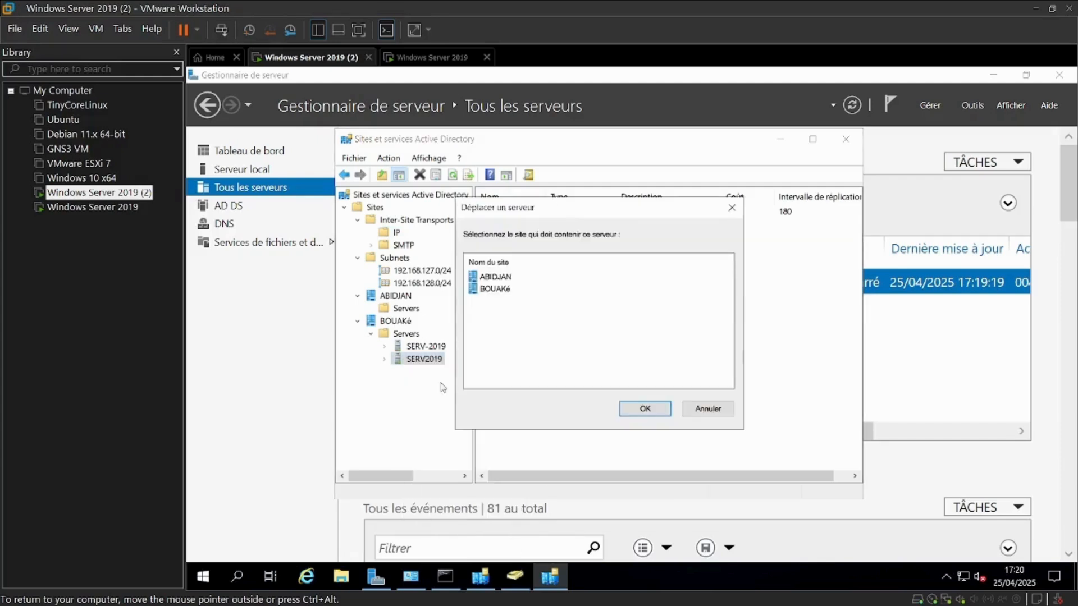
pyautogui.click(489, 280)
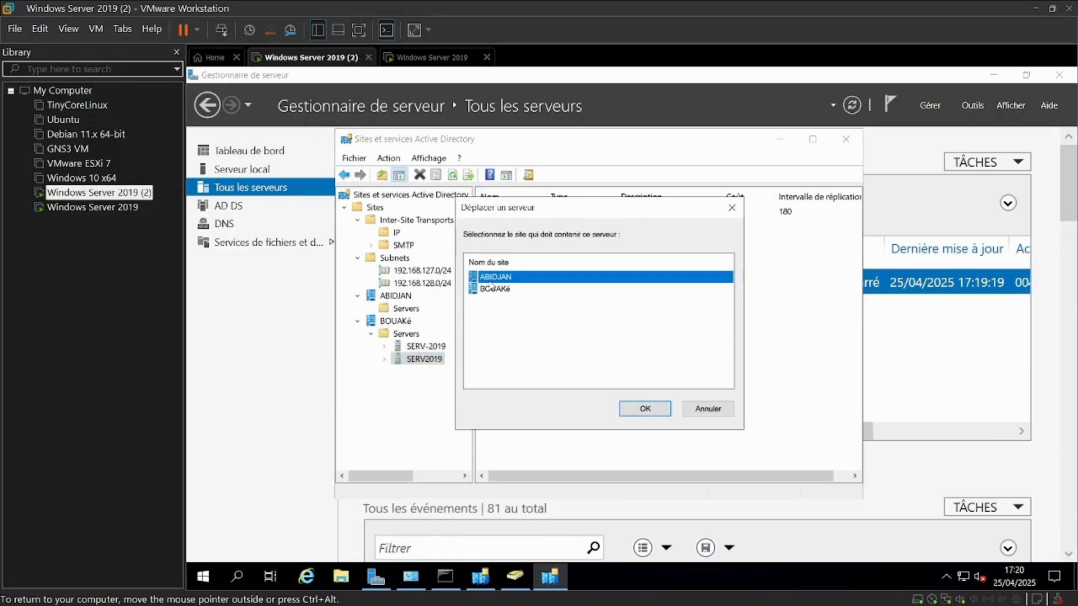
pyautogui.click(646, 410)
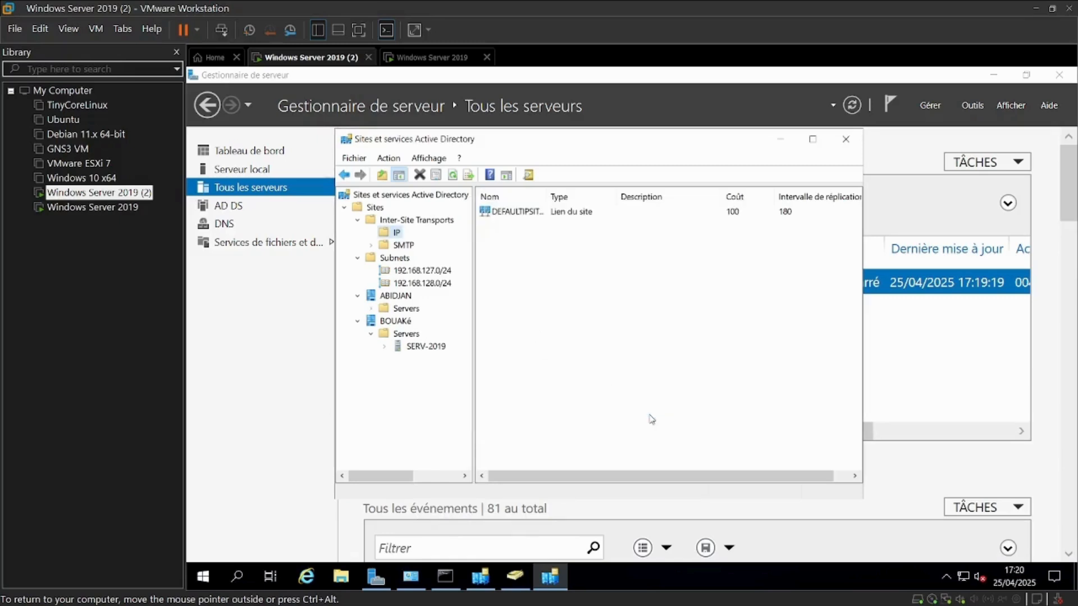
# Move SERV2019 back from ABIDJAN to the BOUAKé site
pyautogui.click(371, 309)
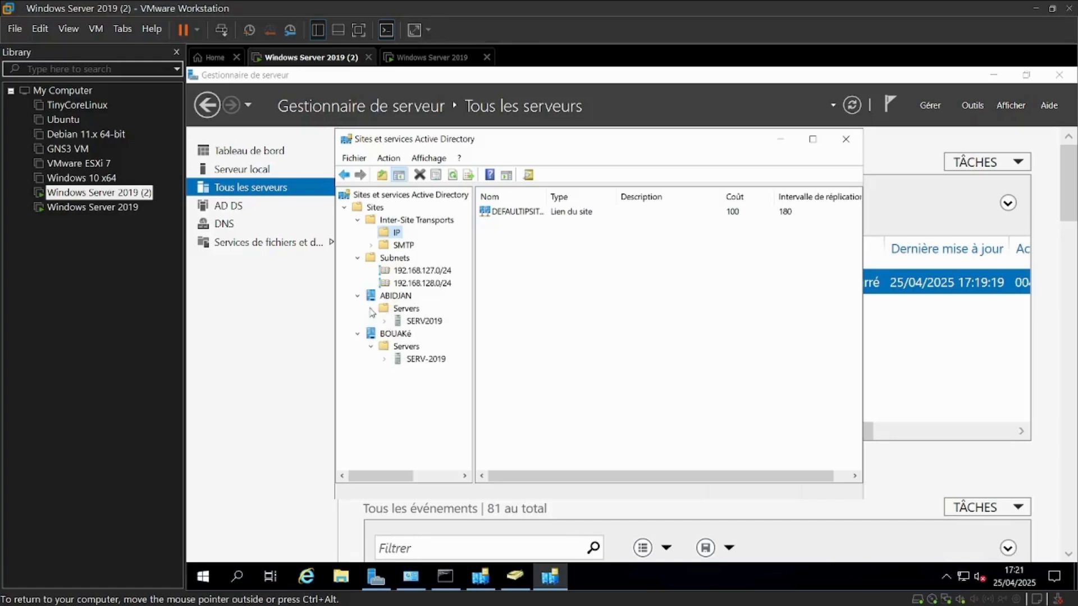
pyautogui.rightClick(412, 324)
pyautogui.click(466, 344)
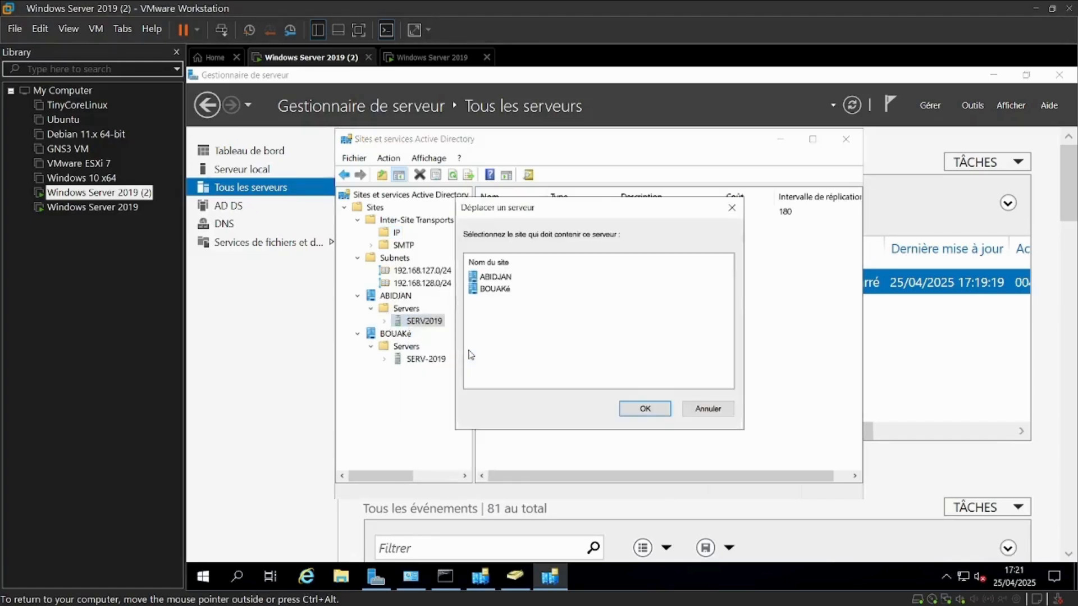
pyautogui.click(486, 291)
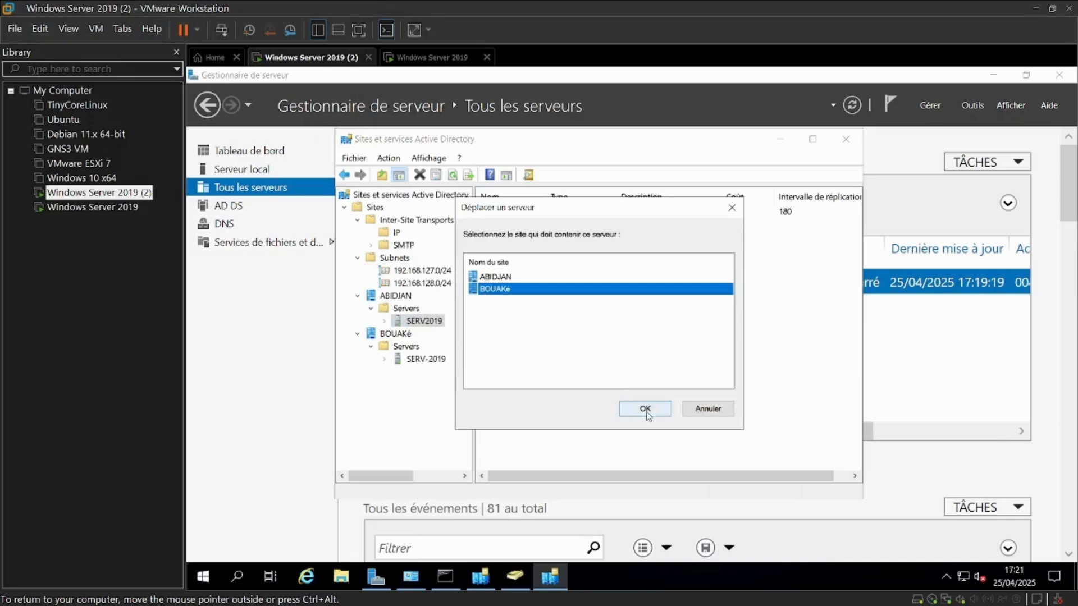
pyautogui.click(645, 410)
# Move the SERV-2019 server object from BOUAKé to the ABIDJAN site
pyautogui.click(415, 348)
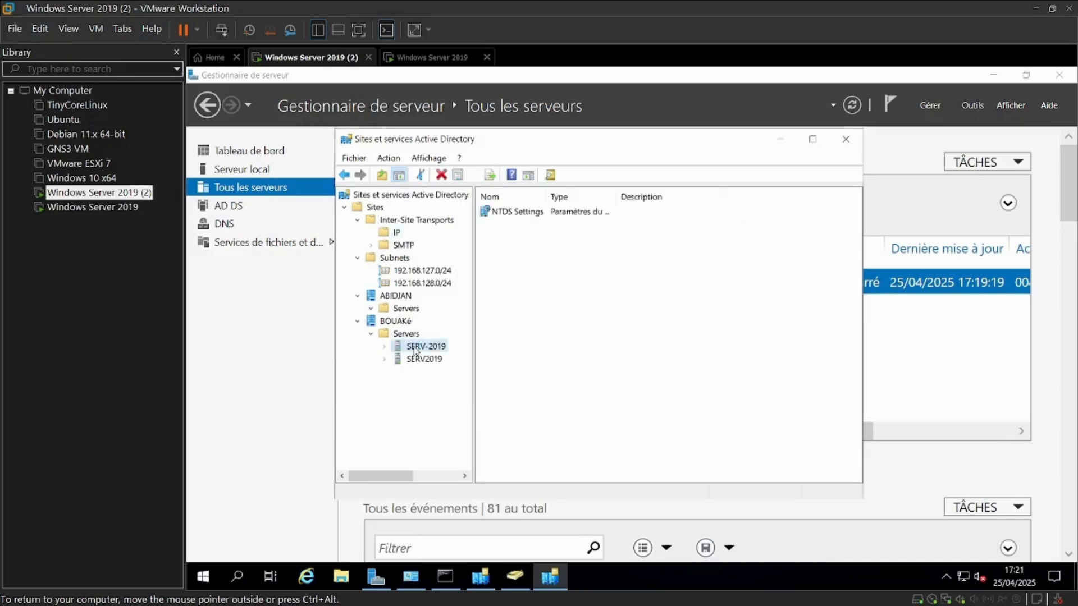
pyautogui.rightClick(414, 351)
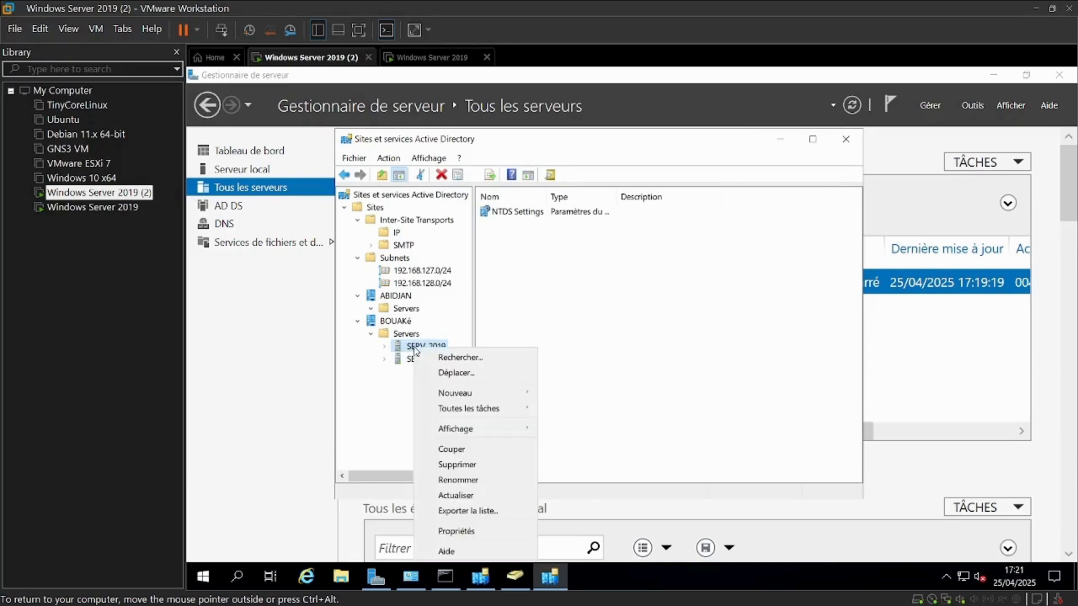
pyautogui.click(444, 371)
pyautogui.click(498, 276)
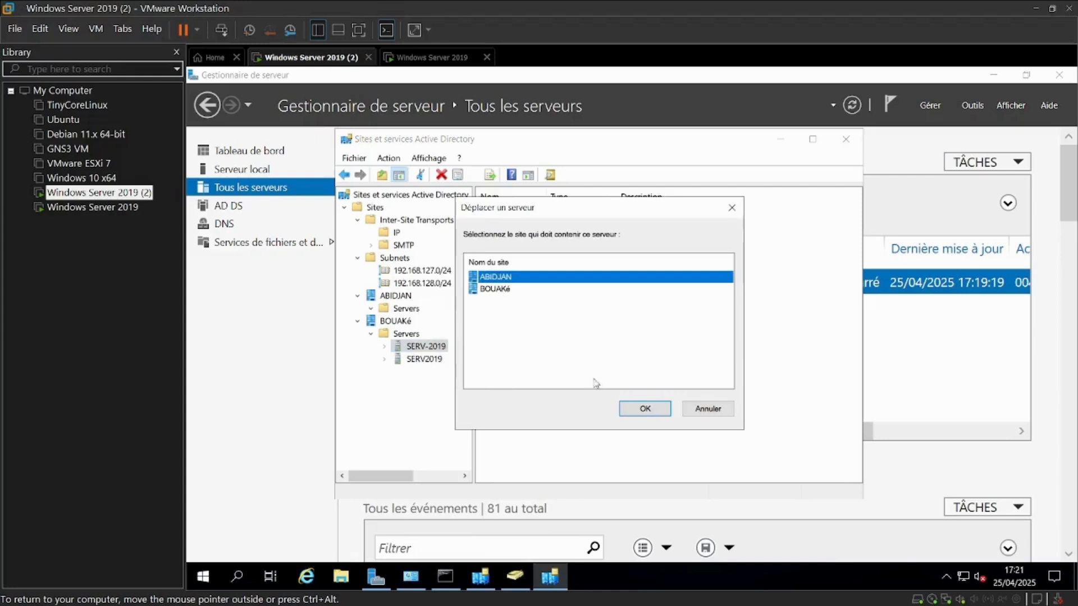
pyautogui.click(652, 414)
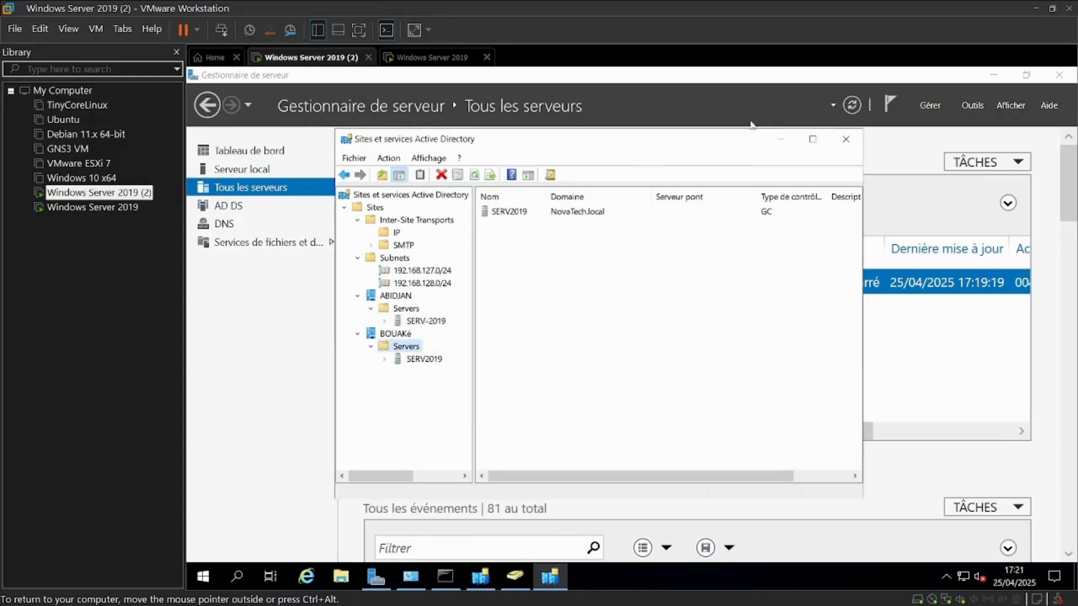
# Check the Server Manager notifications and inspect SERV-2019's NTDS Settings under the ABIDJAN site
pyautogui.click(846, 141)
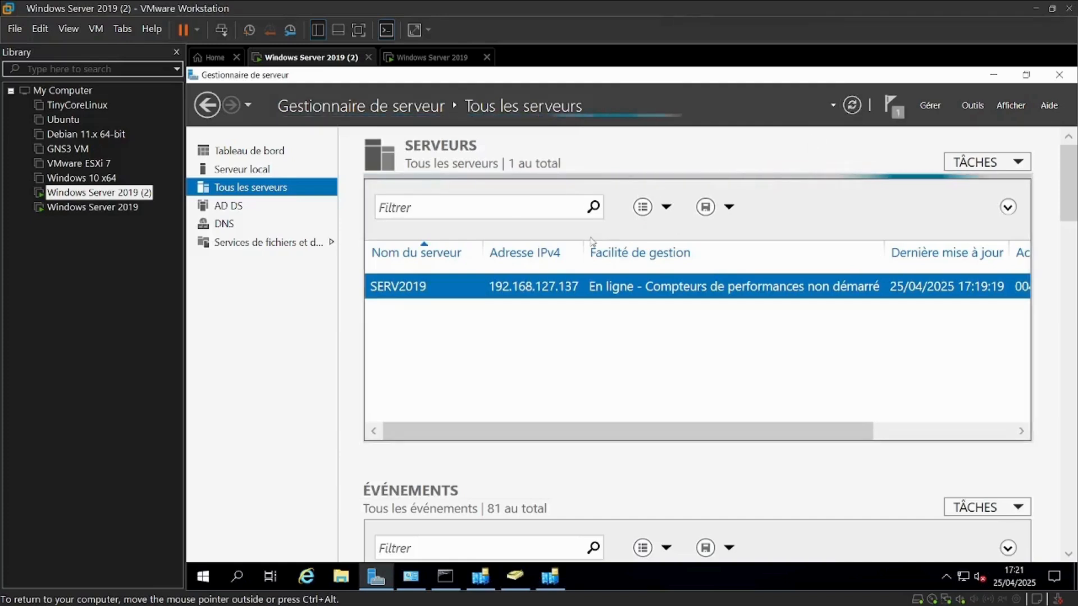
pyautogui.click(891, 116)
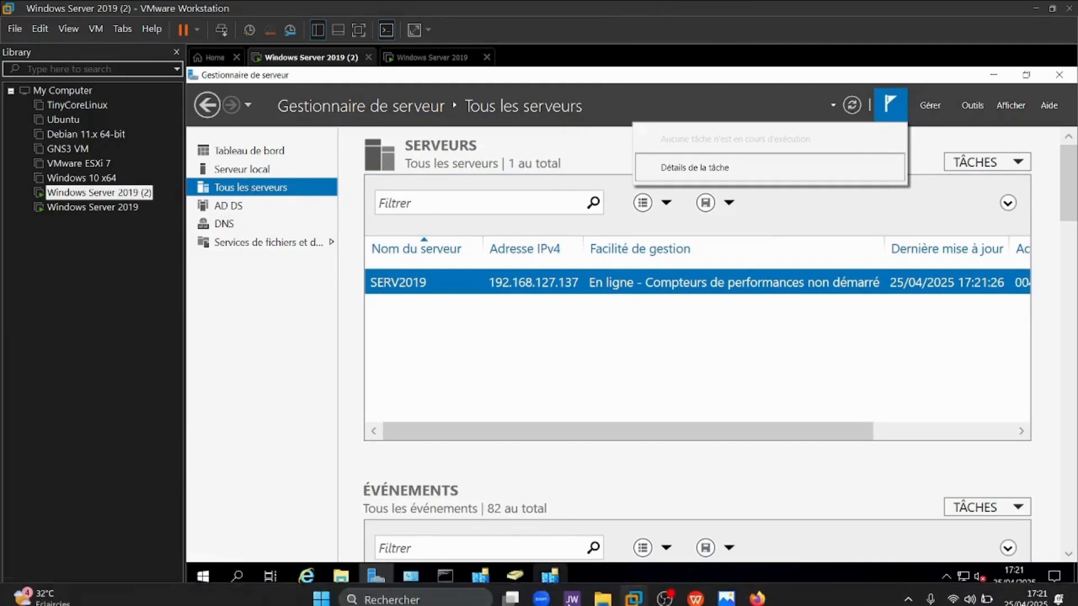
pyautogui.click(555, 580)
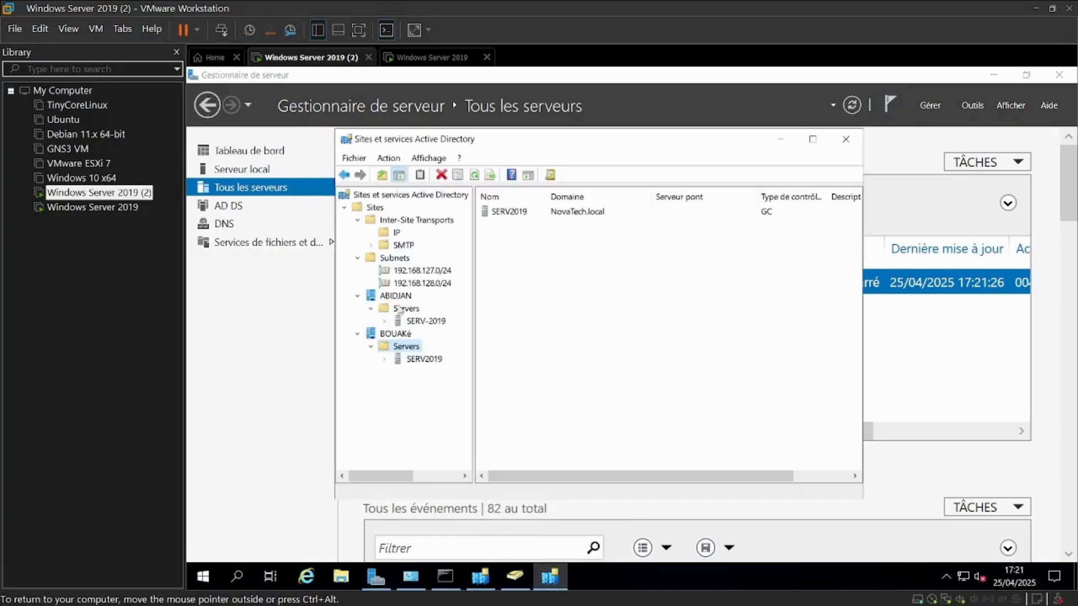
pyautogui.click(383, 321)
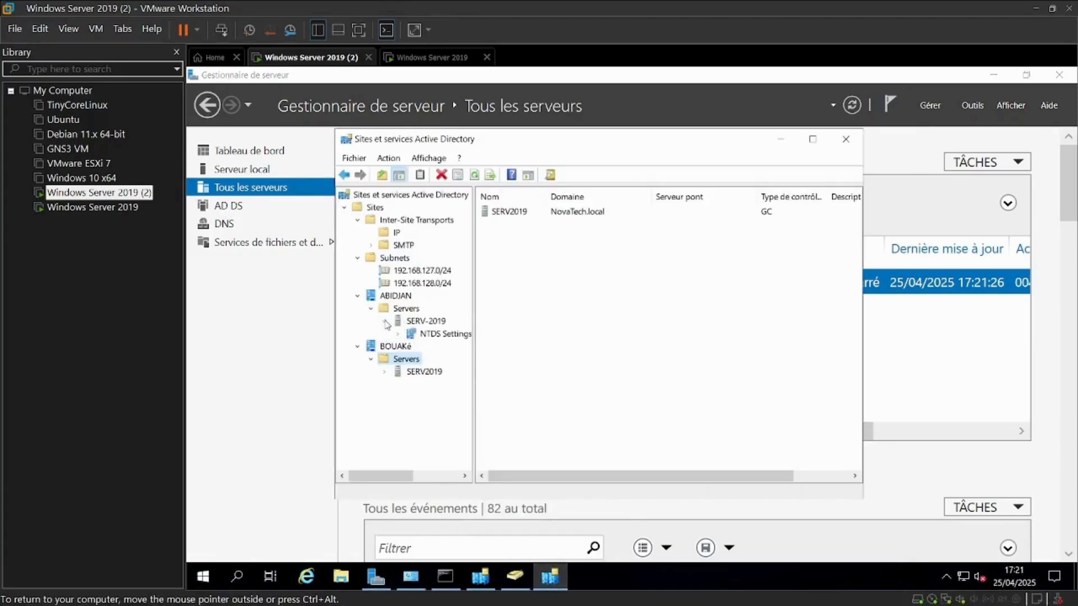
pyautogui.click(383, 371)
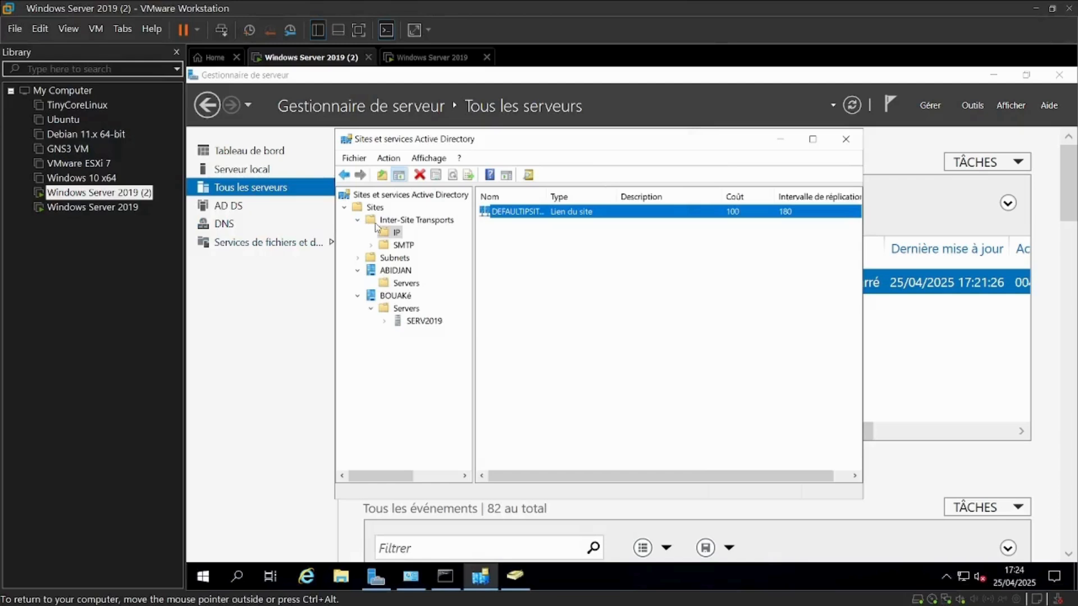
# Review the DEFAULTIPSITELINK properties and its replication schedule, then close both dialogs
pyautogui.click(393, 219)
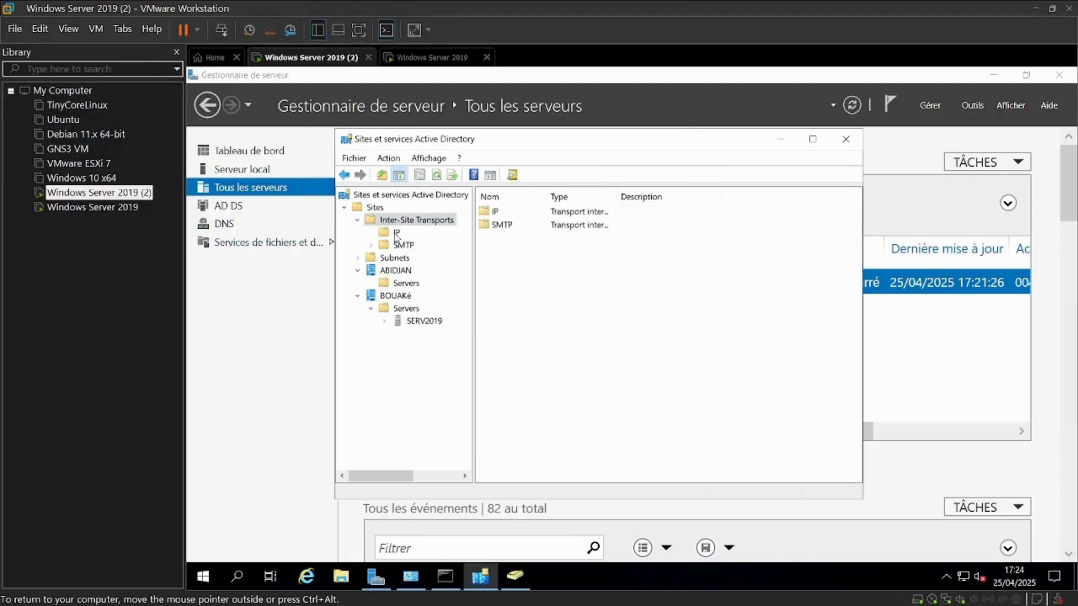
pyautogui.click(397, 234)
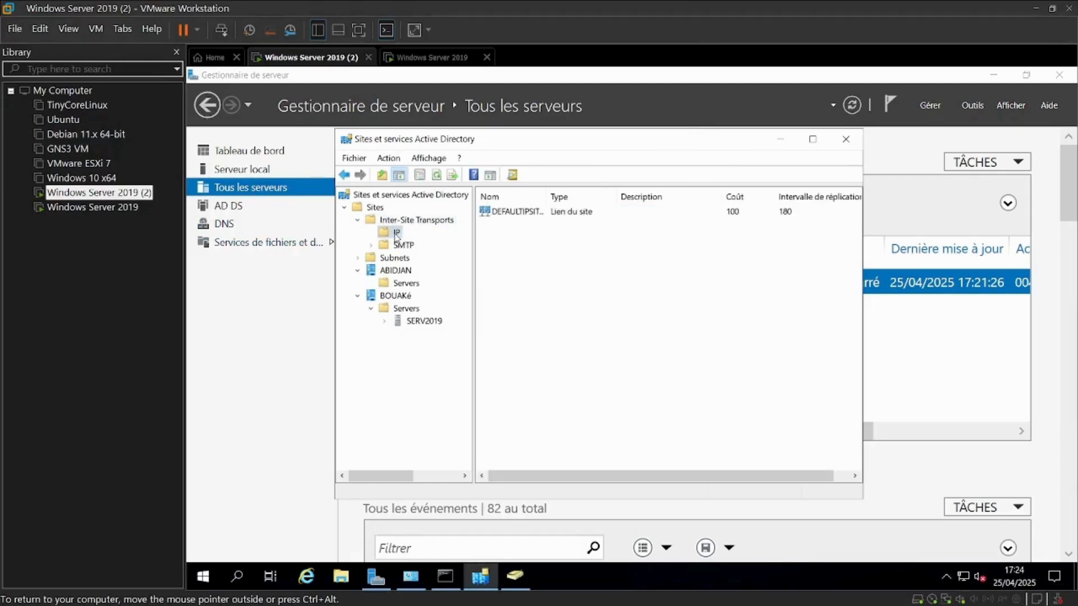
pyautogui.rightClick(515, 214)
pyautogui.click(550, 251)
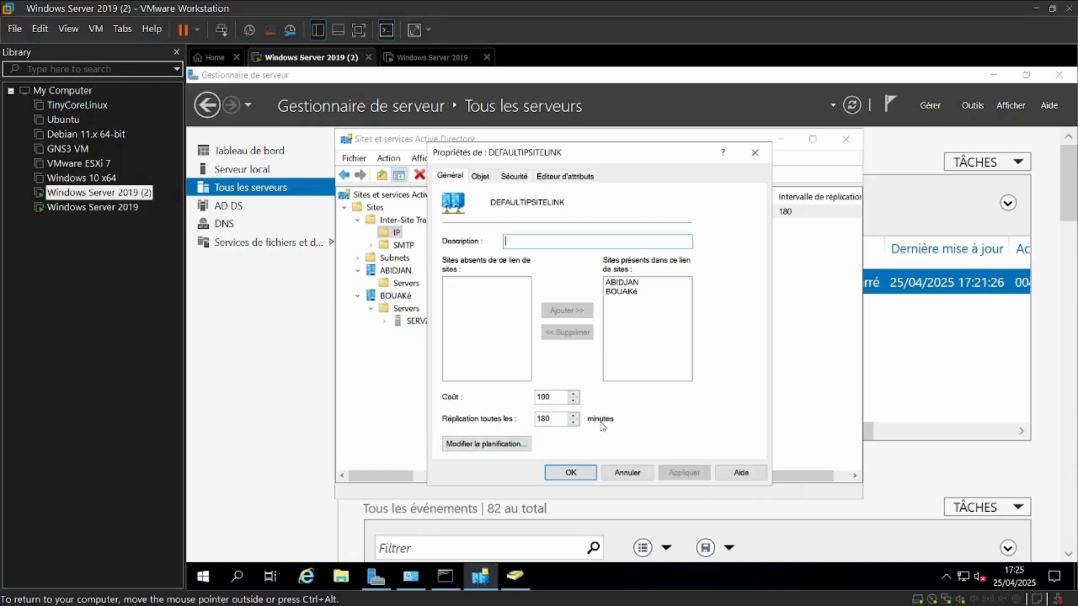
pyautogui.click(473, 447)
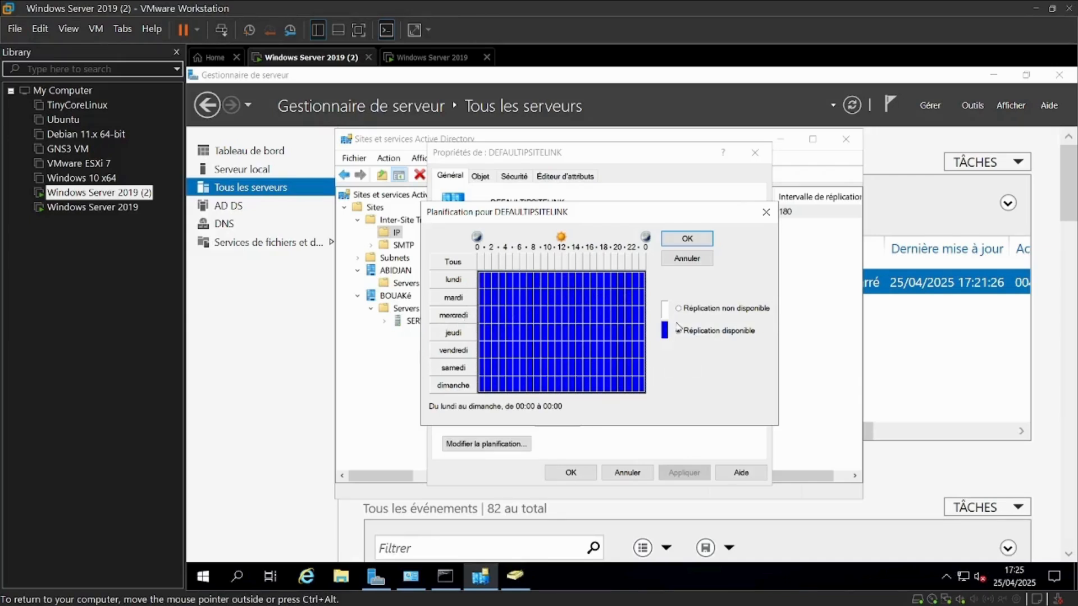
pyautogui.click(689, 241)
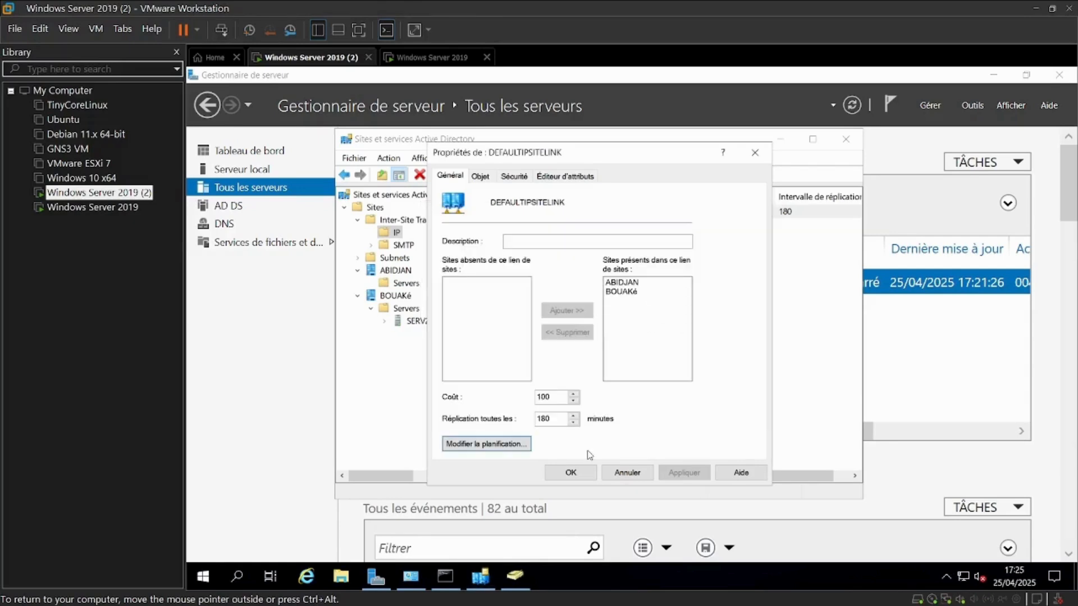
pyautogui.click(578, 475)
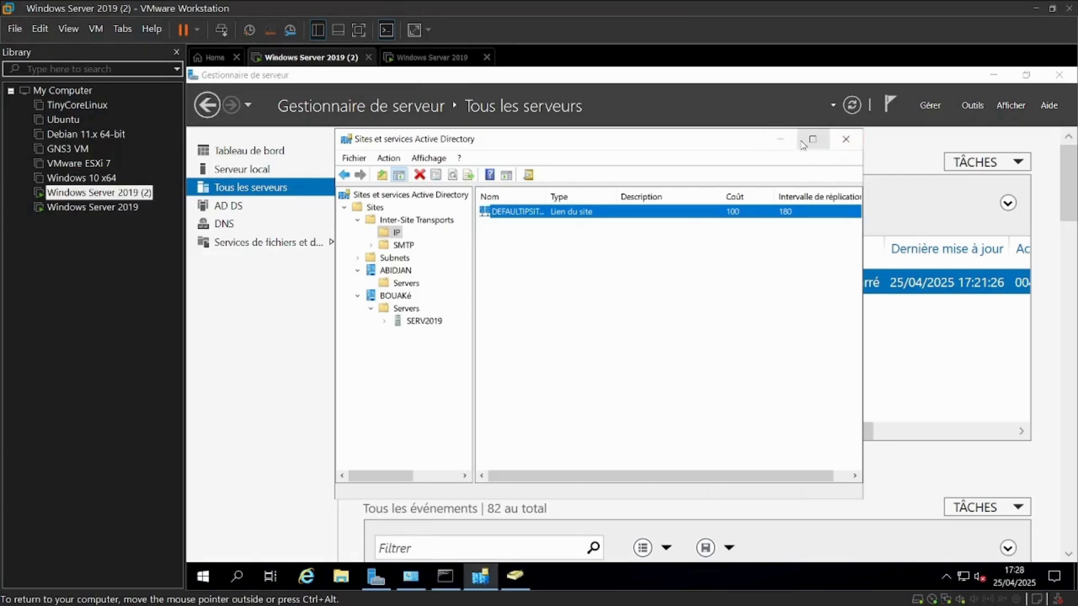
# Switch between the open Command Prompt and Active Directory Users and Computers windows to review them
pyautogui.click(781, 140)
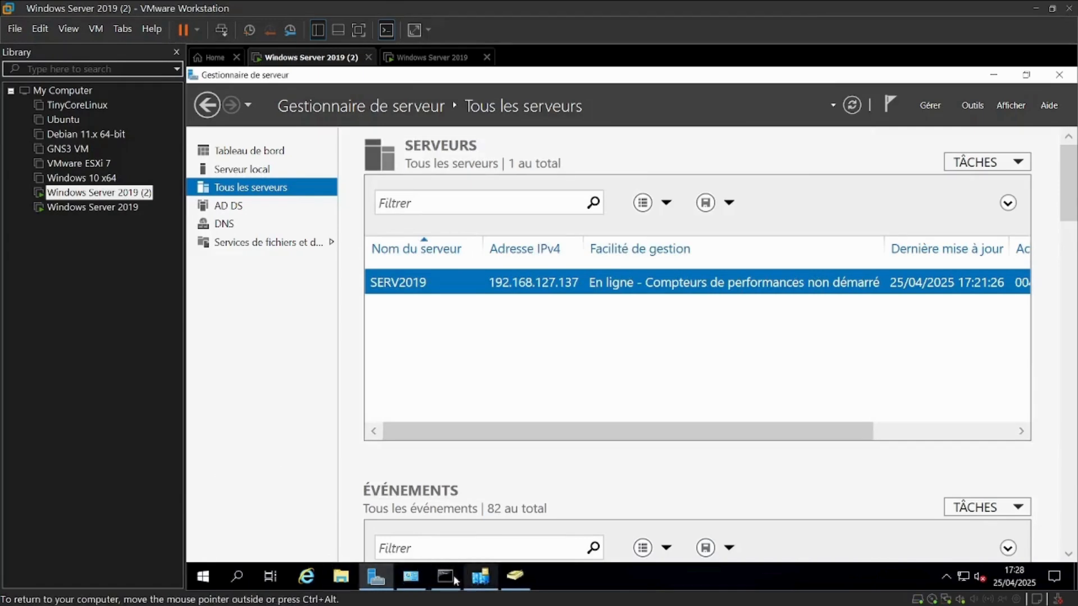
pyautogui.click(411, 578)
pyautogui.click(896, 121)
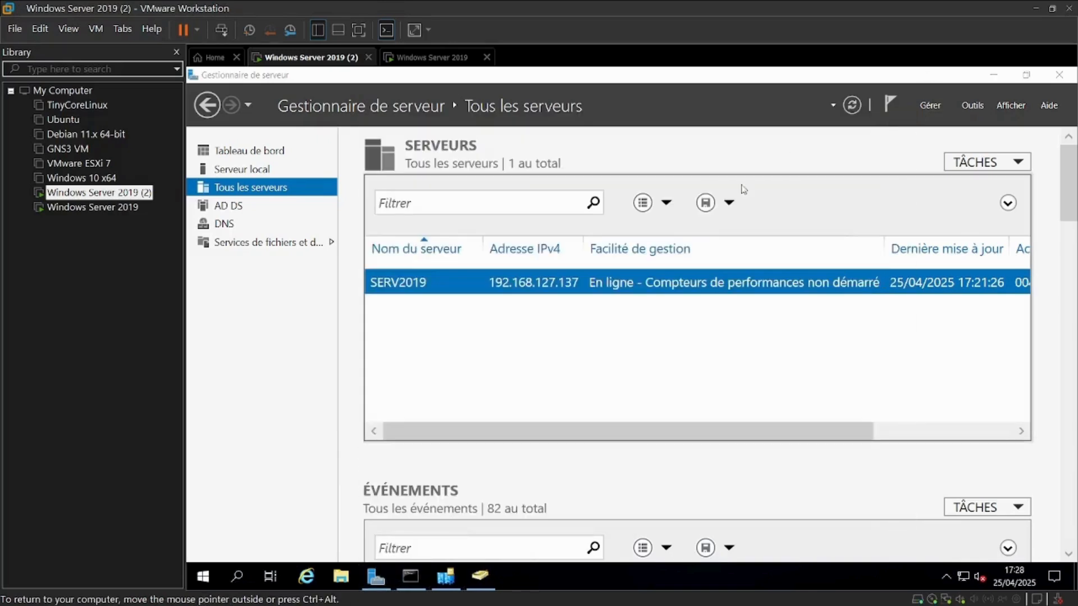
pyautogui.click(411, 577)
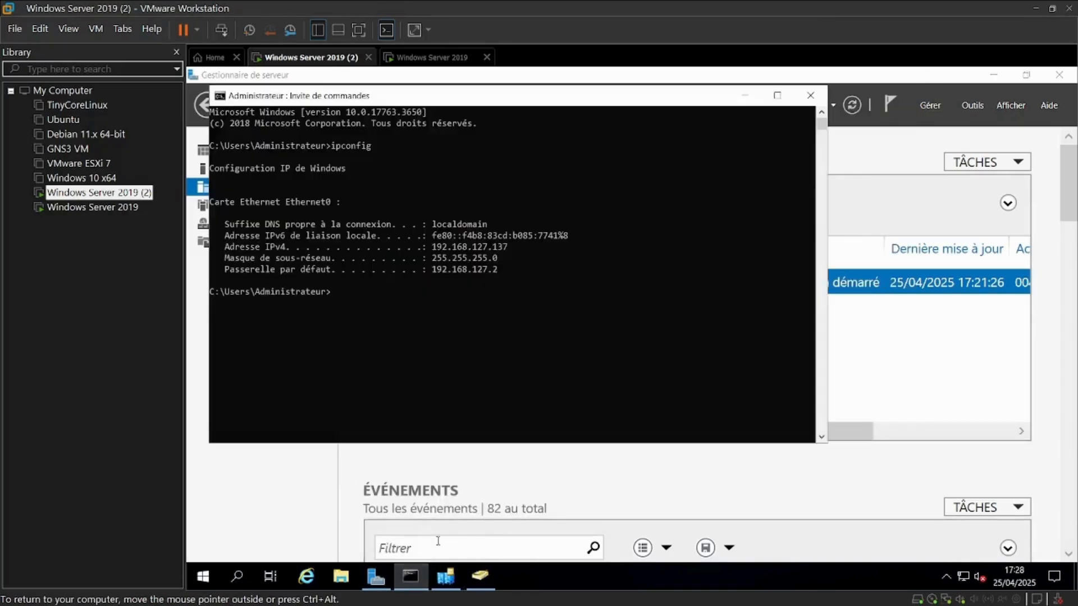
pyautogui.click(821, 91)
pyautogui.click(445, 574)
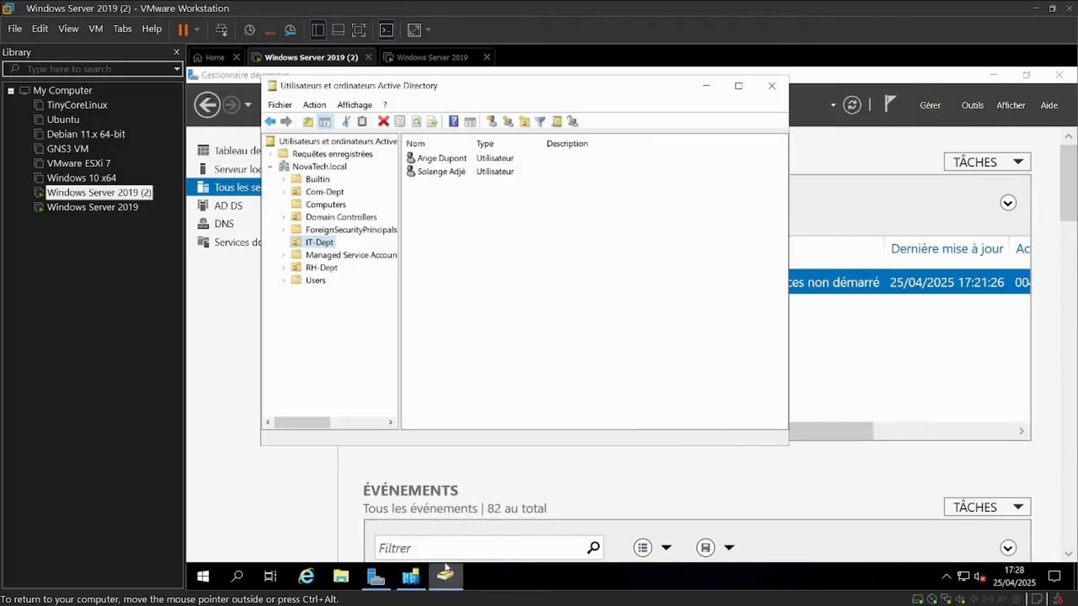
pyautogui.click(446, 572)
# Launch Windows PowerShell from the Start search
pyautogui.click(235, 577)
pyautogui.write('P')
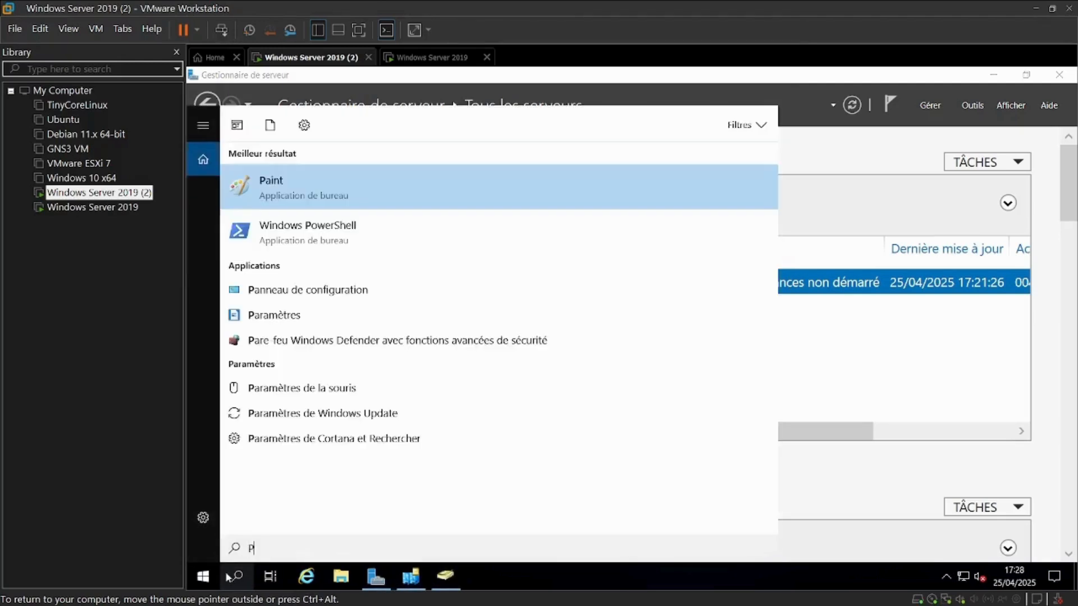
pyautogui.write('ow')
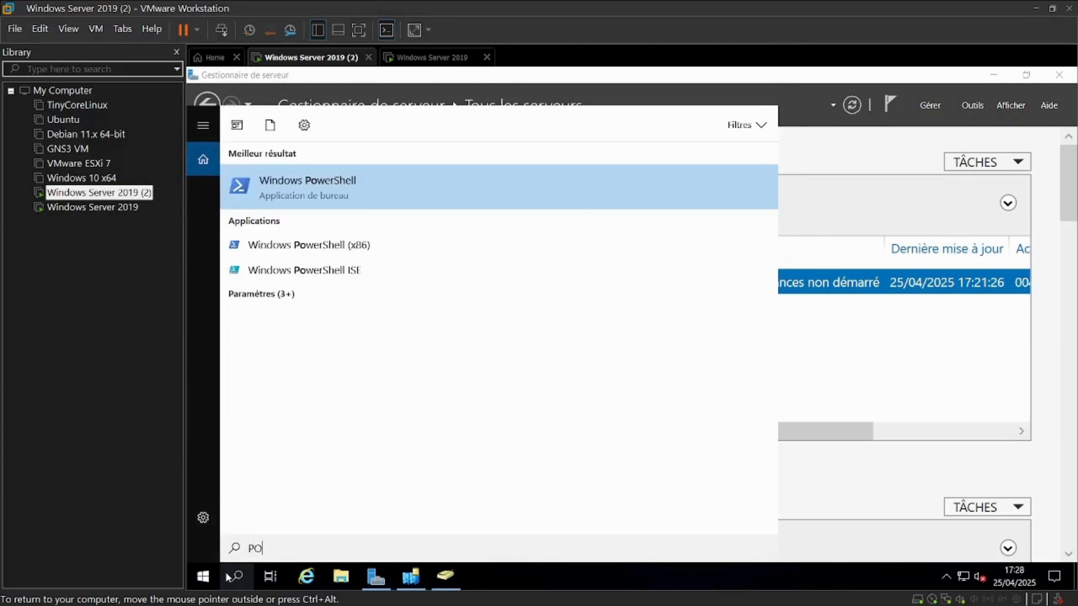
pyautogui.press('Return')
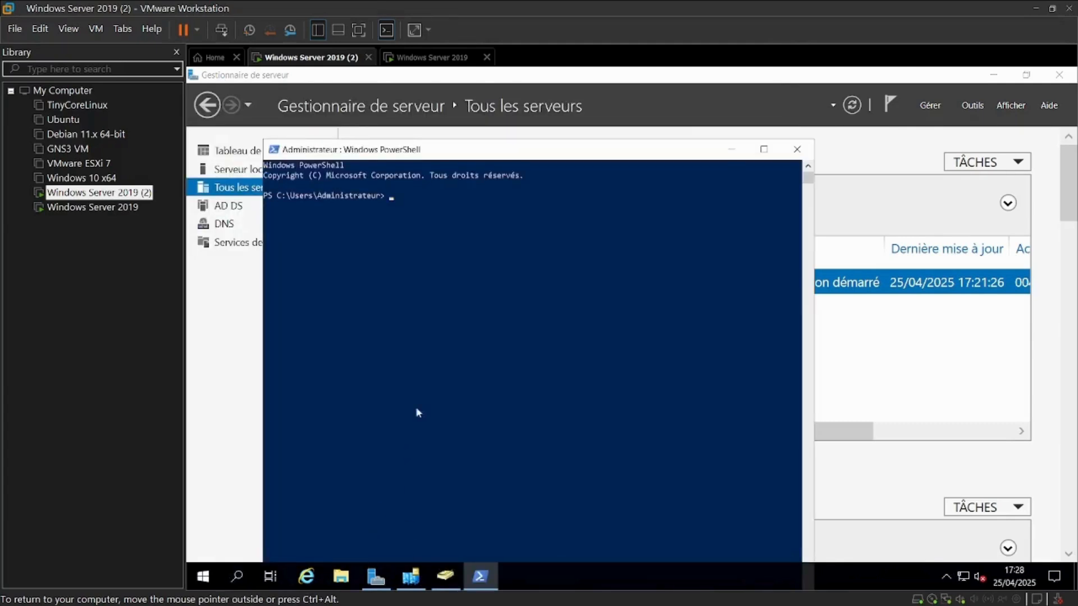
pyautogui.write('Créer une liaison de site (Site Link)')
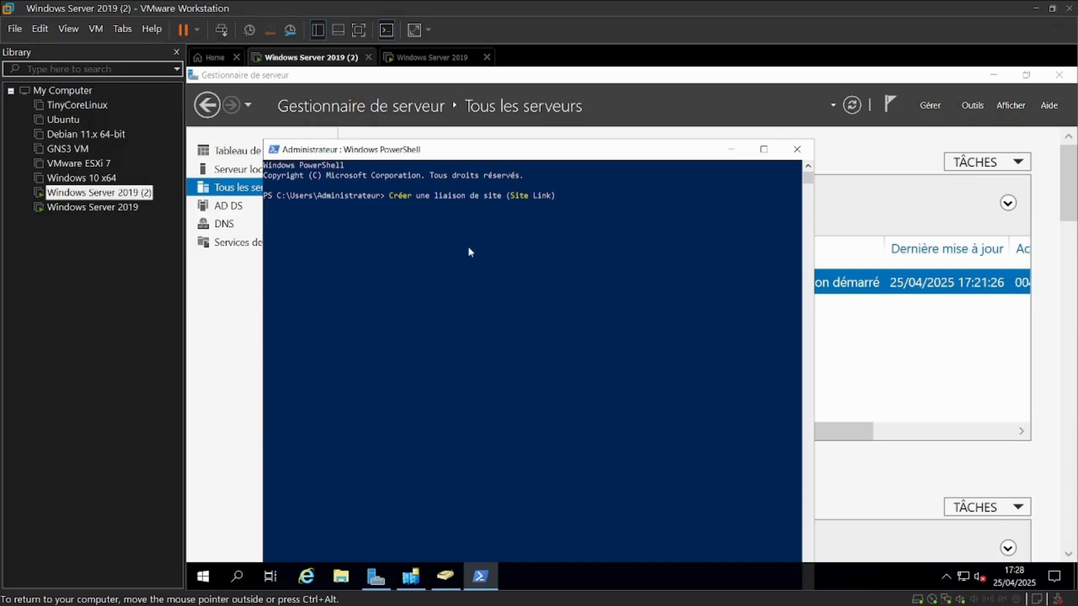
pyautogui.press('BackSpace')
pyautogui.press('BackSpace')
pyautogui.press('BackSpace')
pyautogui.press('BackSpace')
pyautogui.press('BackSpace')
pyautogui.press('BackSpace')
pyautogui.press('BackSpace')
pyautogui.press('BackSpace')
pyautogui.press('BackSpace')
pyautogui.press('BackSpace')
pyautogui.press('BackSpace')
pyautogui.press('BackSpace')
pyautogui.press('BackSpace')
pyautogui.press('BackSpace')
pyautogui.press('BackSpace')
pyautogui.press('BackSpace')
pyautogui.press('BackSpace')
pyautogui.press('BackSpace')
pyautogui.press('BackSpace')
pyautogui.press('BackSpace')
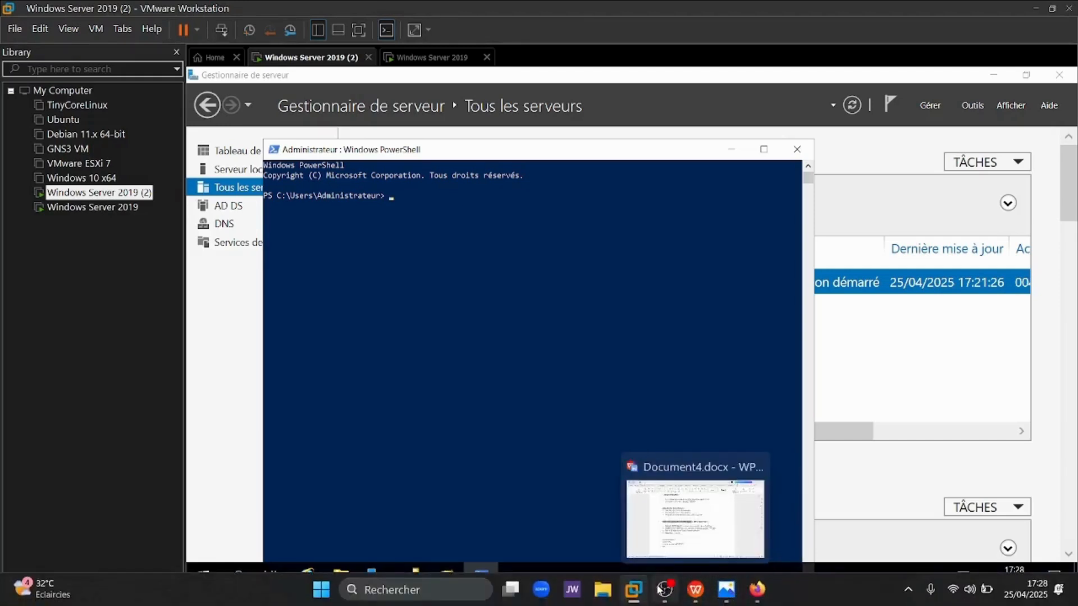
# Copy the replication commands from the host document and run repadmin /replsummary and repadmin /showrepl in PowerShell
pyautogui.click(661, 590)
pyautogui.click(689, 428)
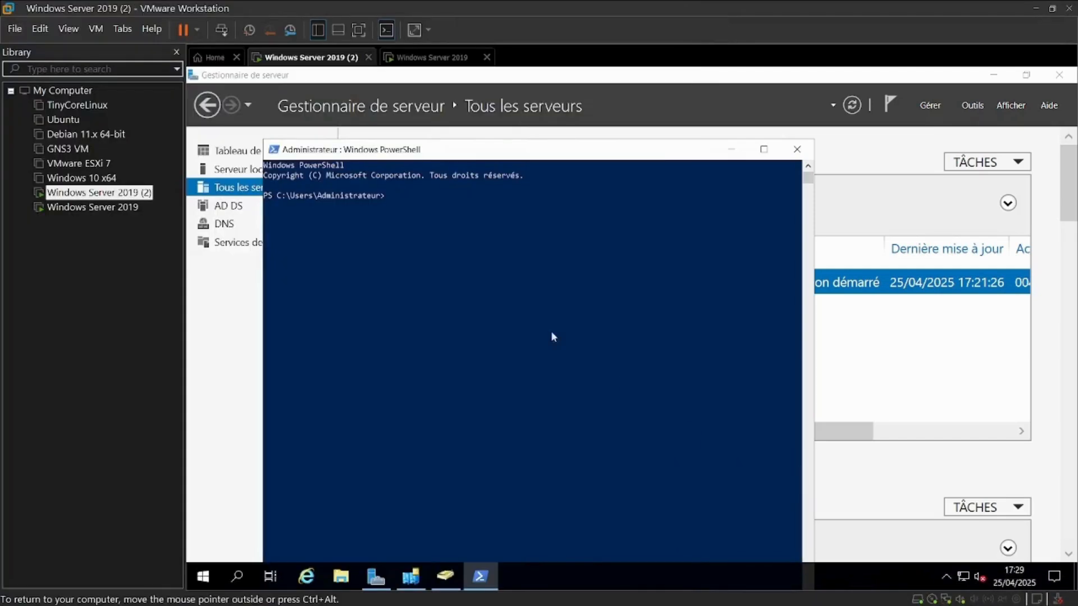
pyautogui.write('repadmin /replsummary')
pyautogui.press('Return')
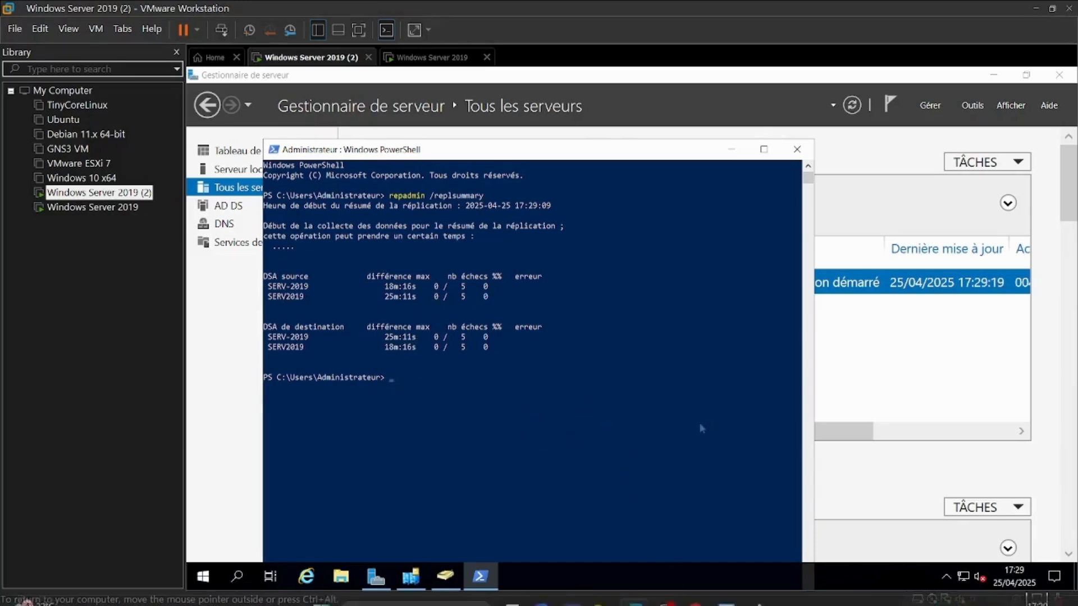
pyautogui.rightClick(547, 401)
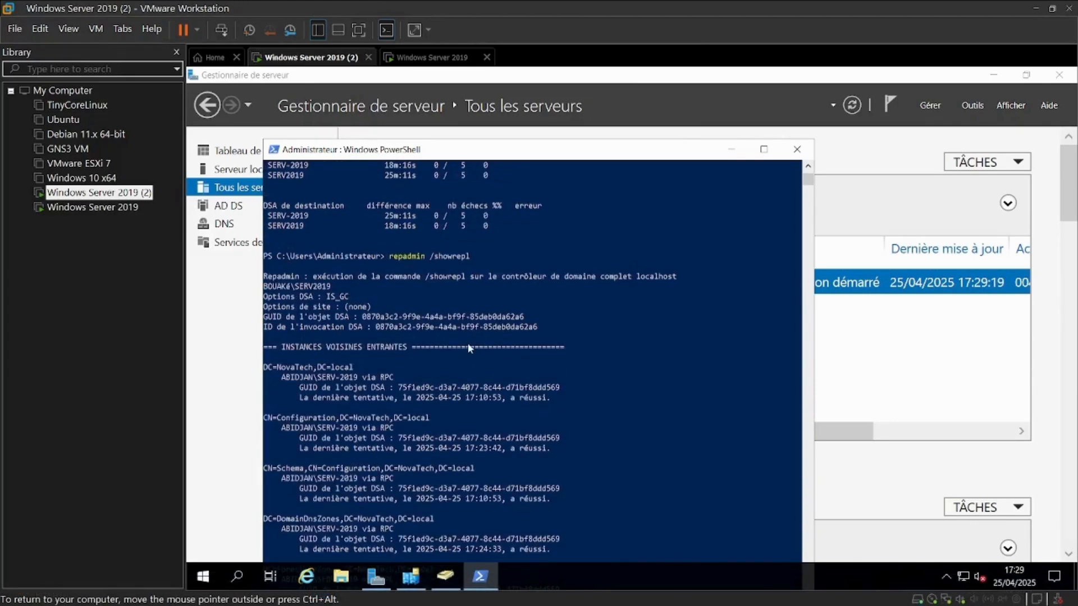
# Review the repadmin /showrepl output, highlighting the command and the inbound neighbor ABIDJAN\SERV-2019 via RPC
pyautogui.moveTo(472, 257); pyautogui.dragTo(391, 259)
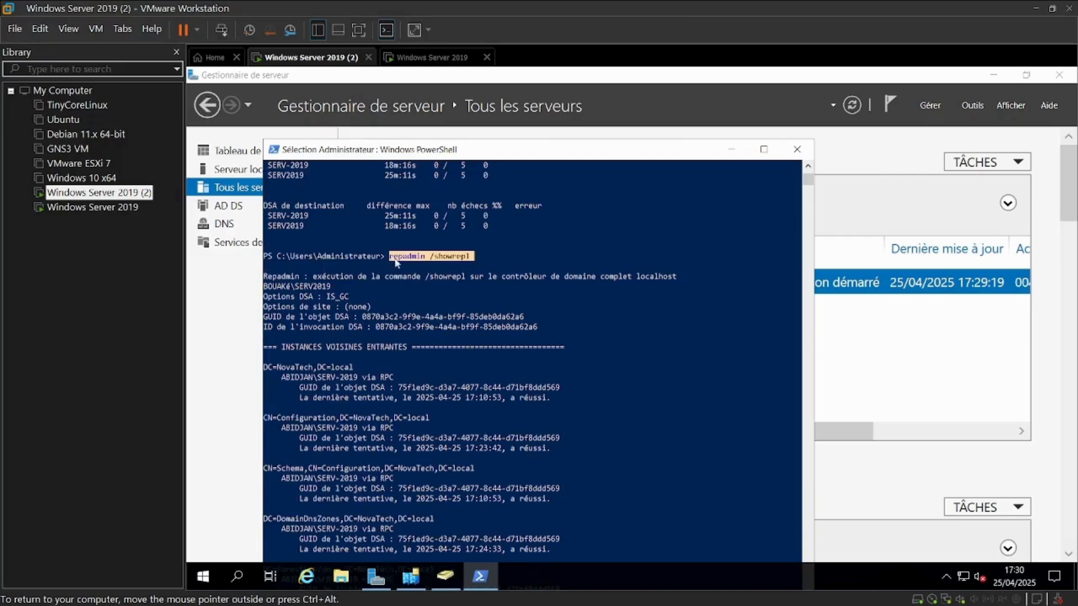
pyautogui.click(560, 258)
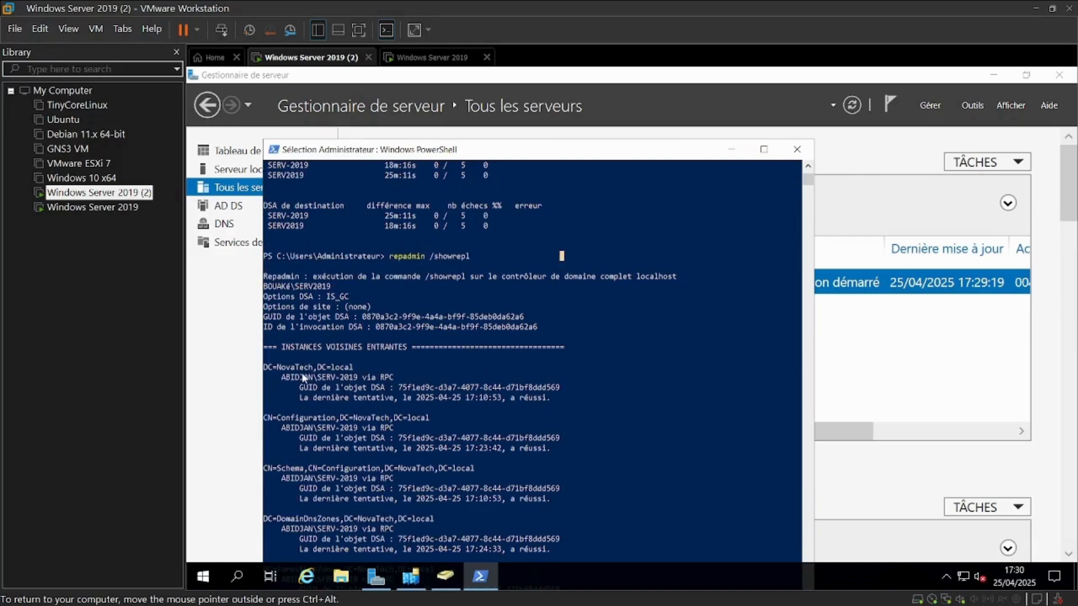
pyautogui.scroll(-2, 373, 417)
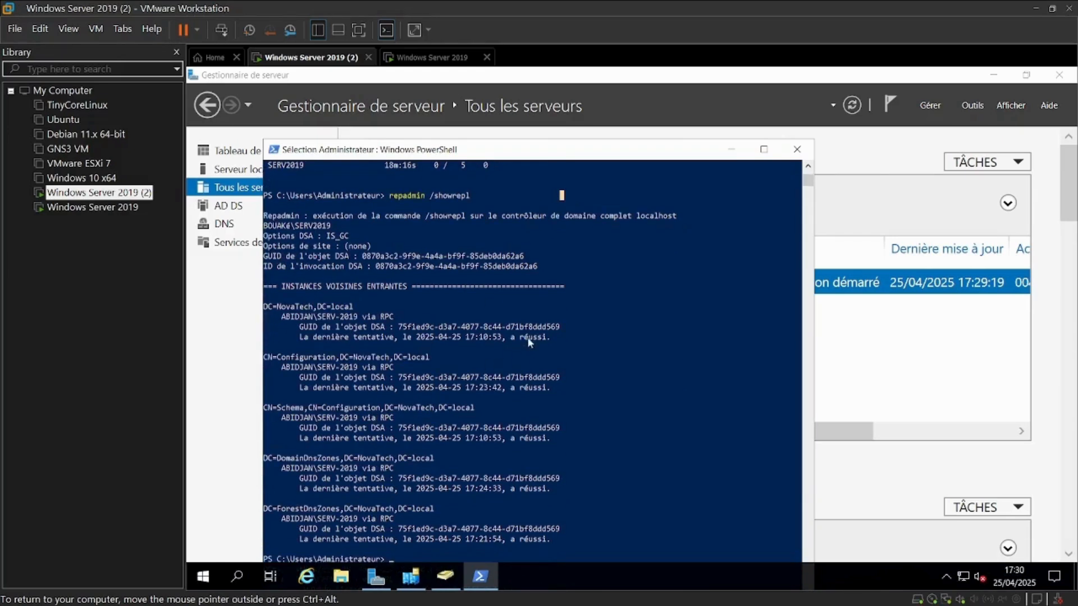
pyautogui.scroll(-2, 522, 348)
pyautogui.click(513, 479)
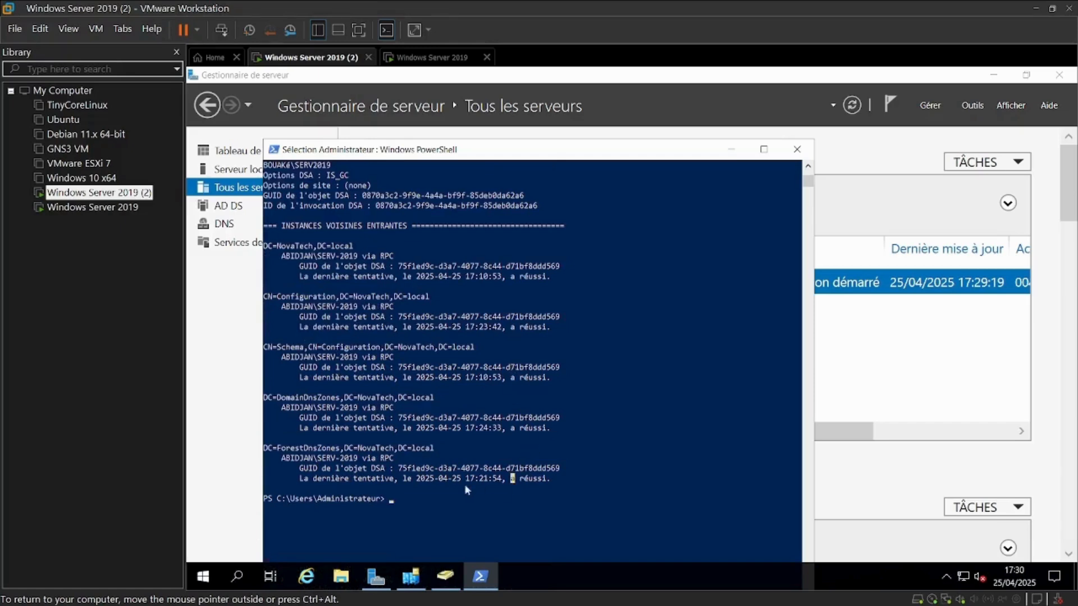
pyautogui.moveTo(558, 478); pyautogui.dragTo(494, 469)
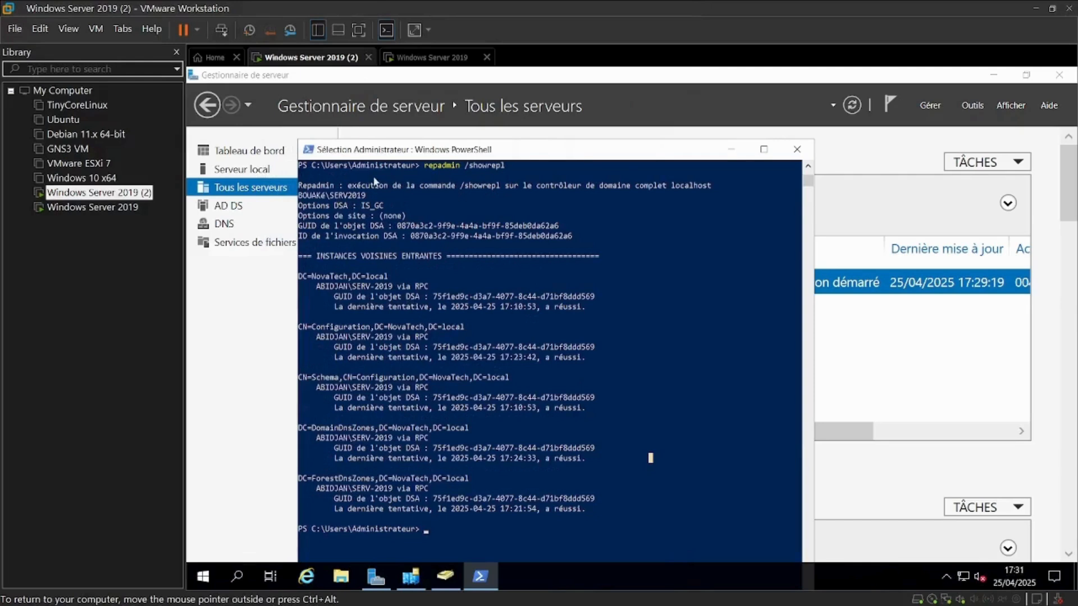
pyautogui.scroll(1, 345, 224)
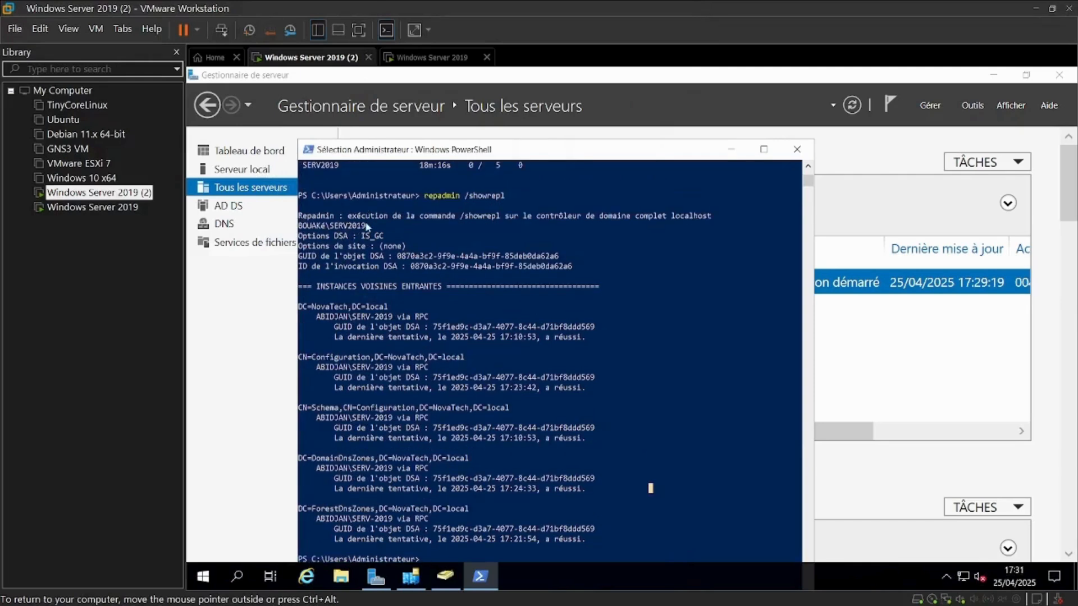
pyautogui.moveTo(372, 226); pyautogui.dragTo(310, 228)
pyautogui.click(306, 227)
pyautogui.moveTo(315, 318); pyautogui.dragTo(437, 318)
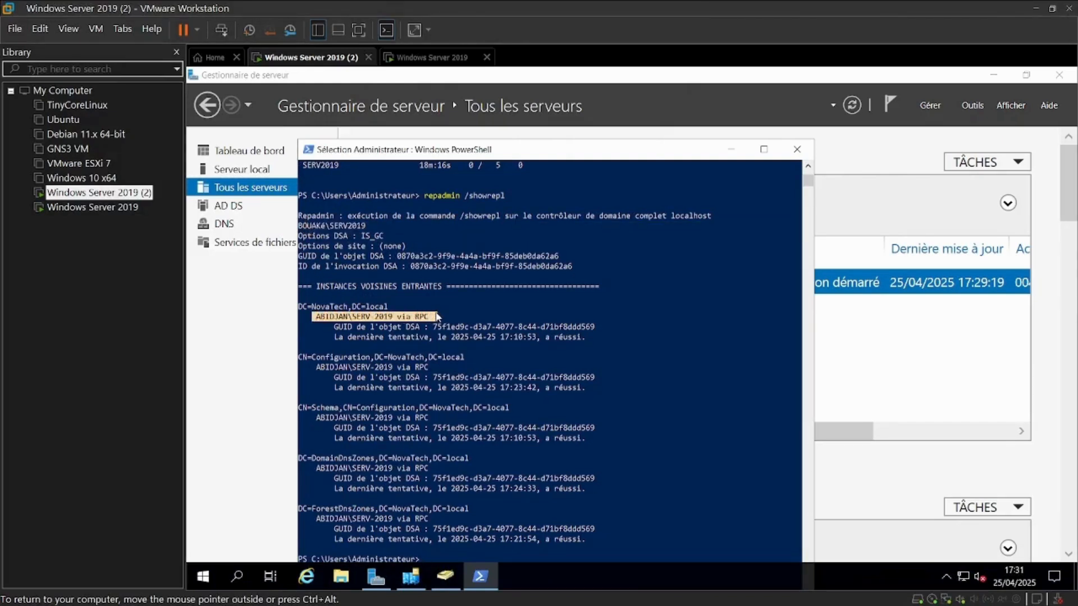
pyautogui.click(429, 57)
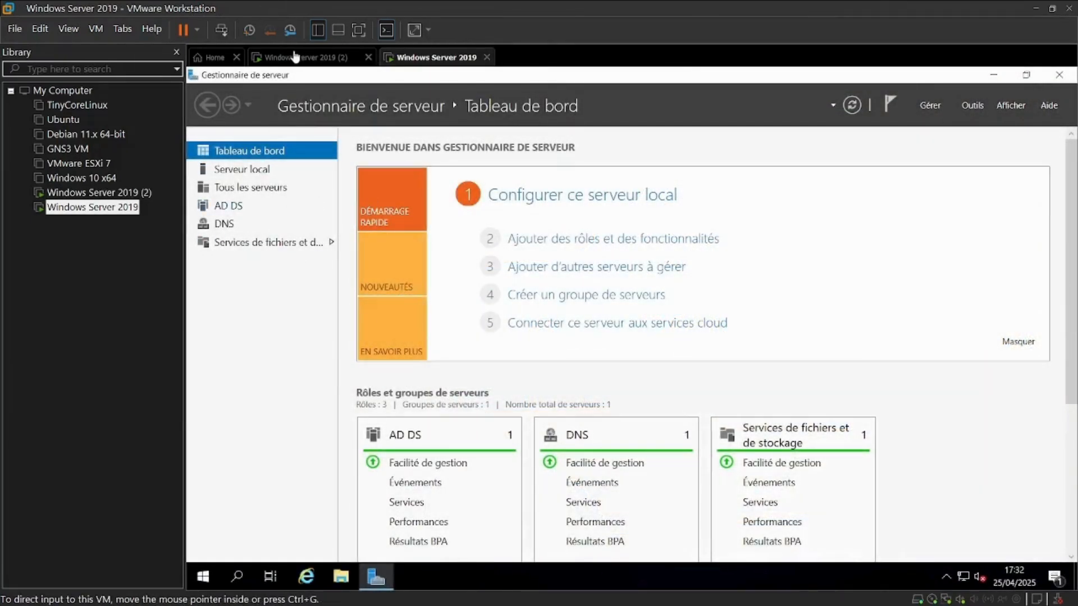
pyautogui.click(322, 61)
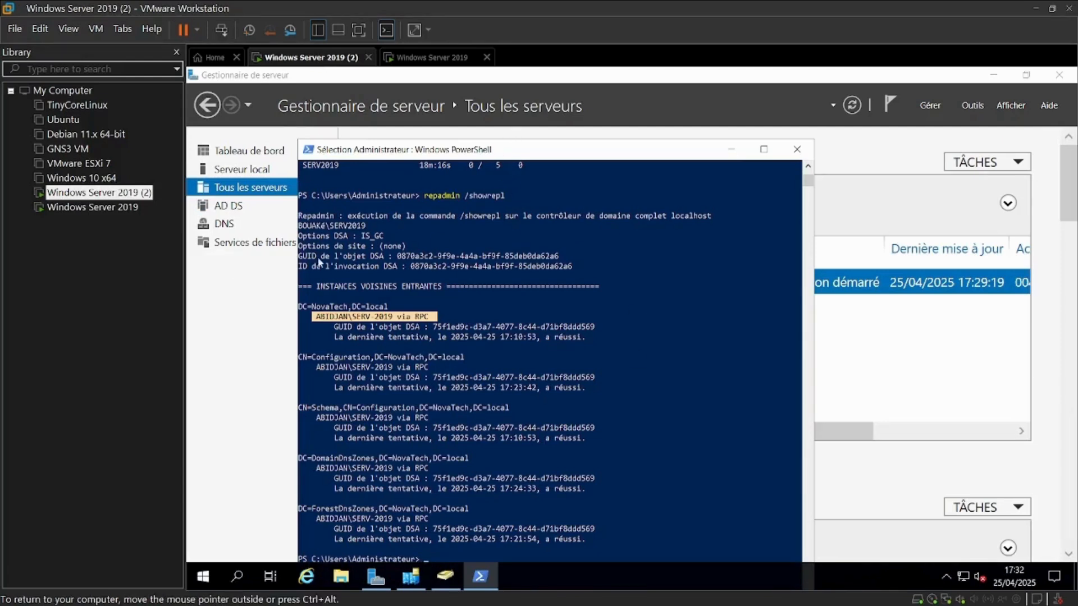
pyautogui.scroll(-10, 586, 443)
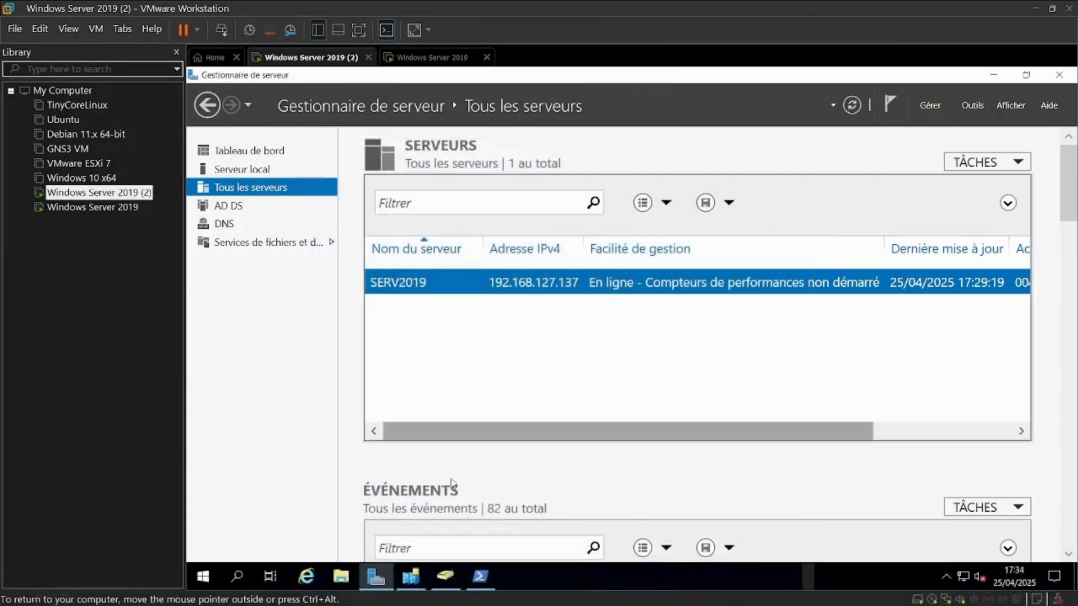
# In Active Directory Sites and Services, force Replicate Now on the connection under SERV2019's NTDS Settings in the BOUAKé site
pyautogui.click(411, 577)
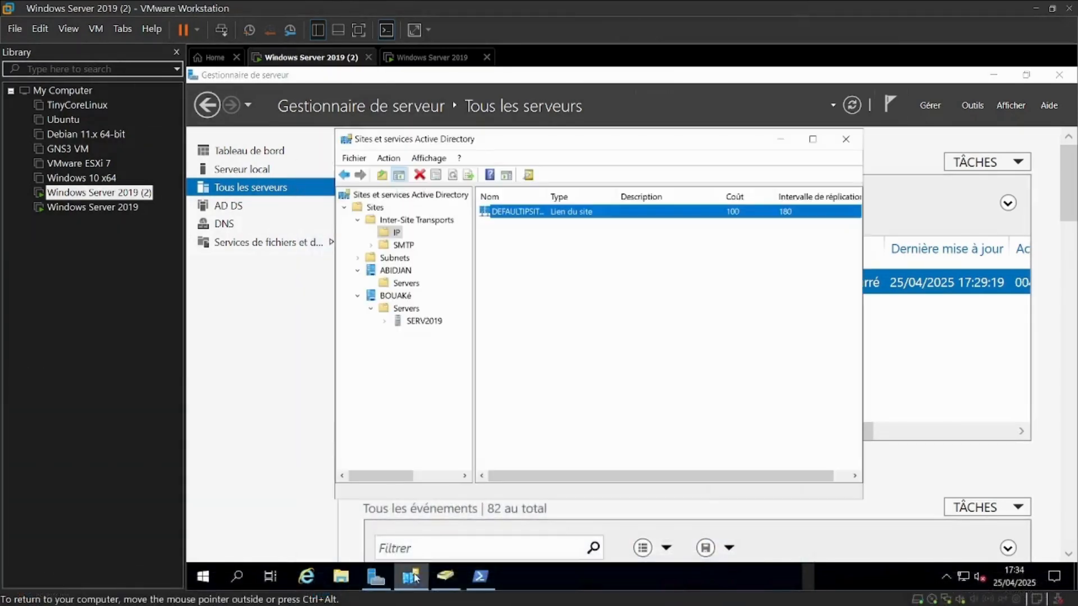
pyautogui.click(385, 321)
pyautogui.click(445, 333)
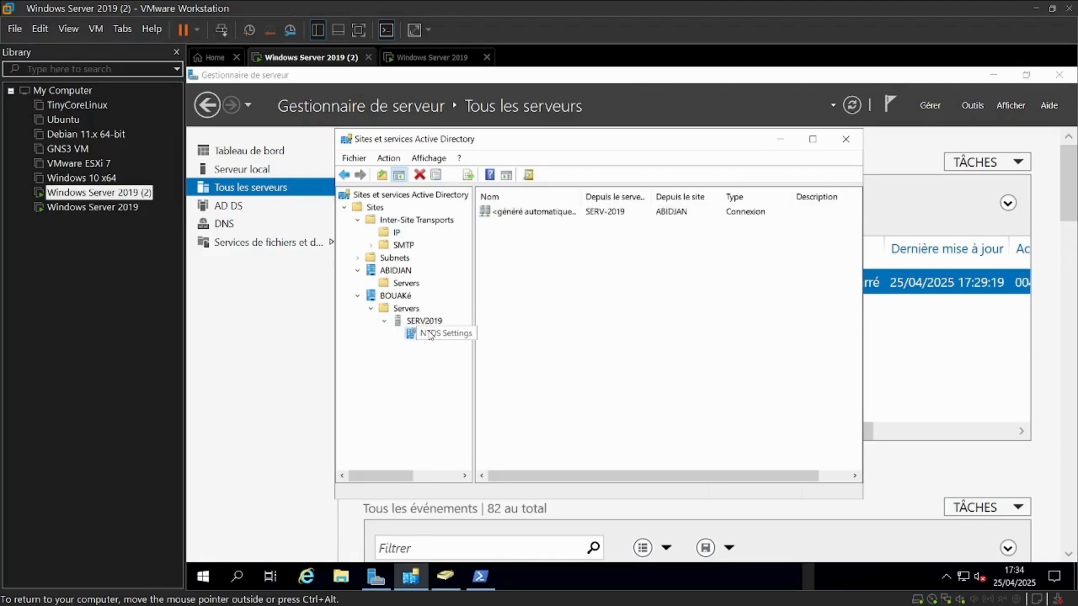
pyautogui.click(537, 214)
pyautogui.rightClick(537, 213)
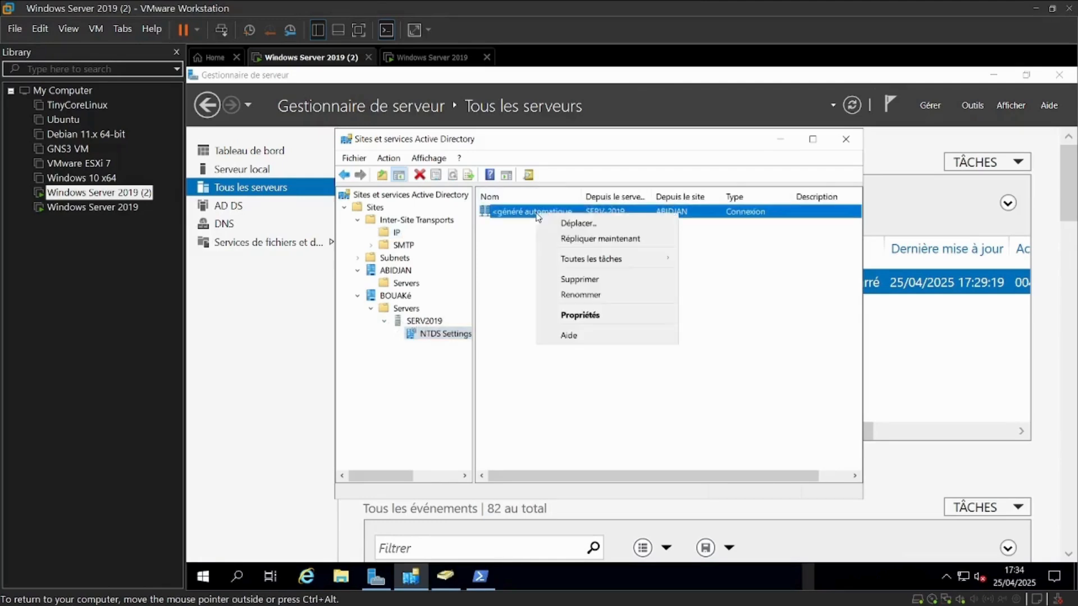
pyautogui.click(581, 241)
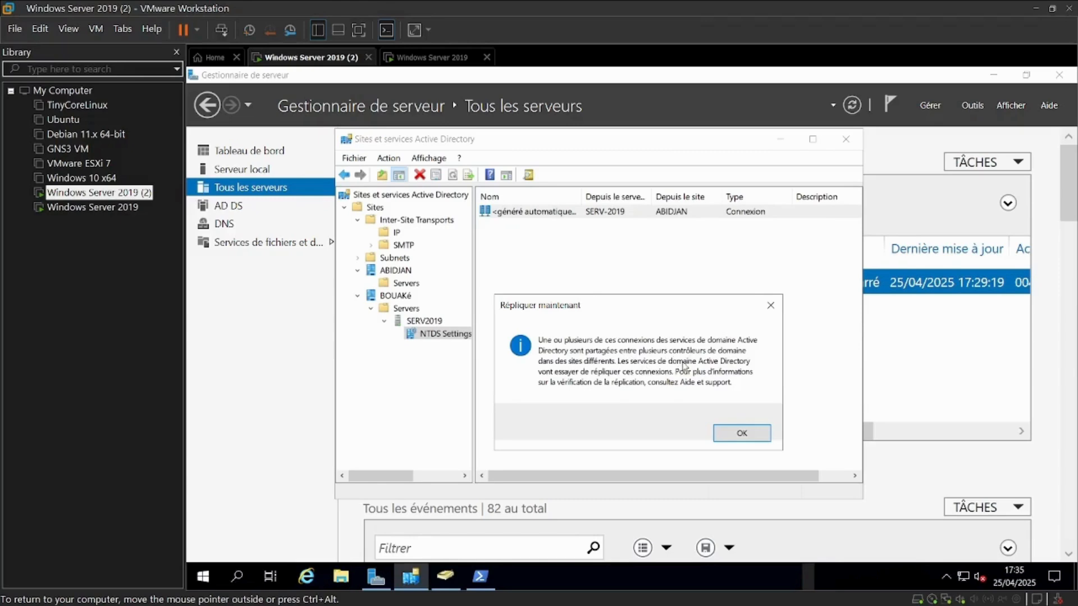
pyautogui.click(738, 434)
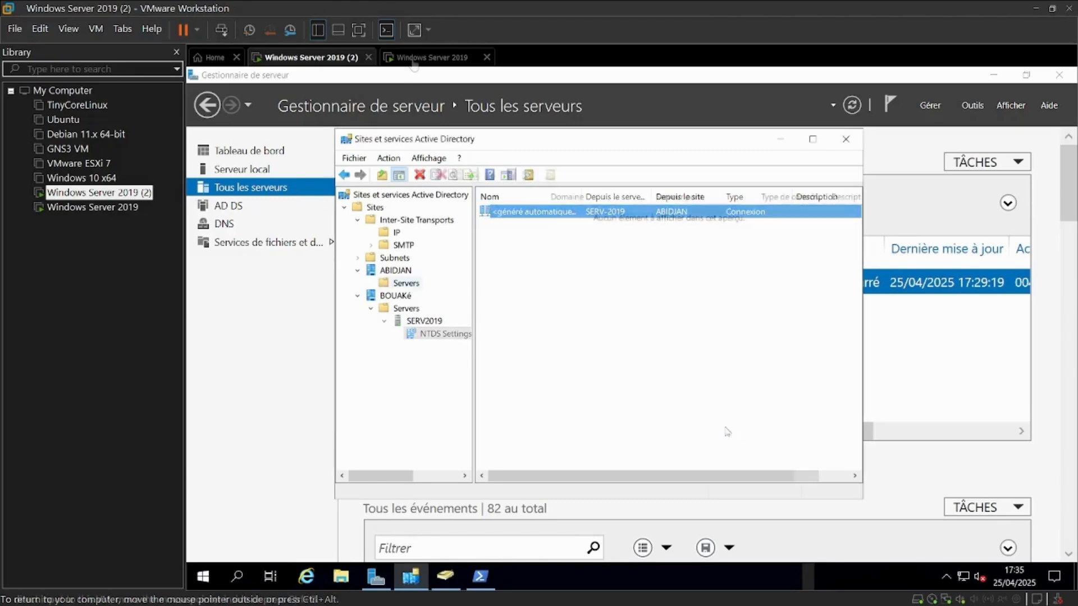
# Close the console, switch to the Windows Server 2019 VM and open Active Directory Sites and Services from All Servers
pyautogui.click(849, 137)
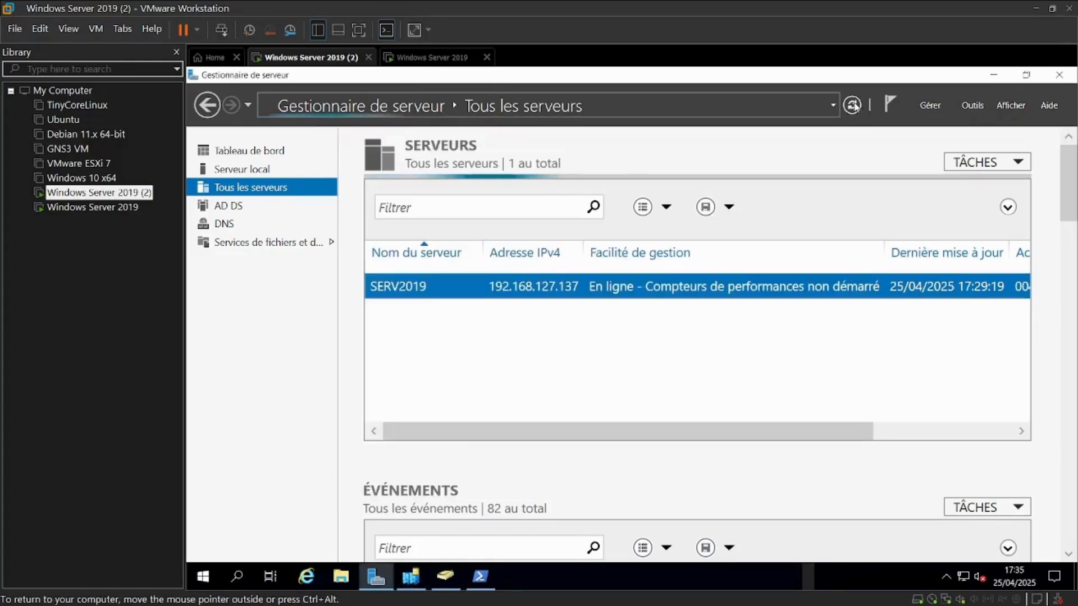
pyautogui.click(439, 65)
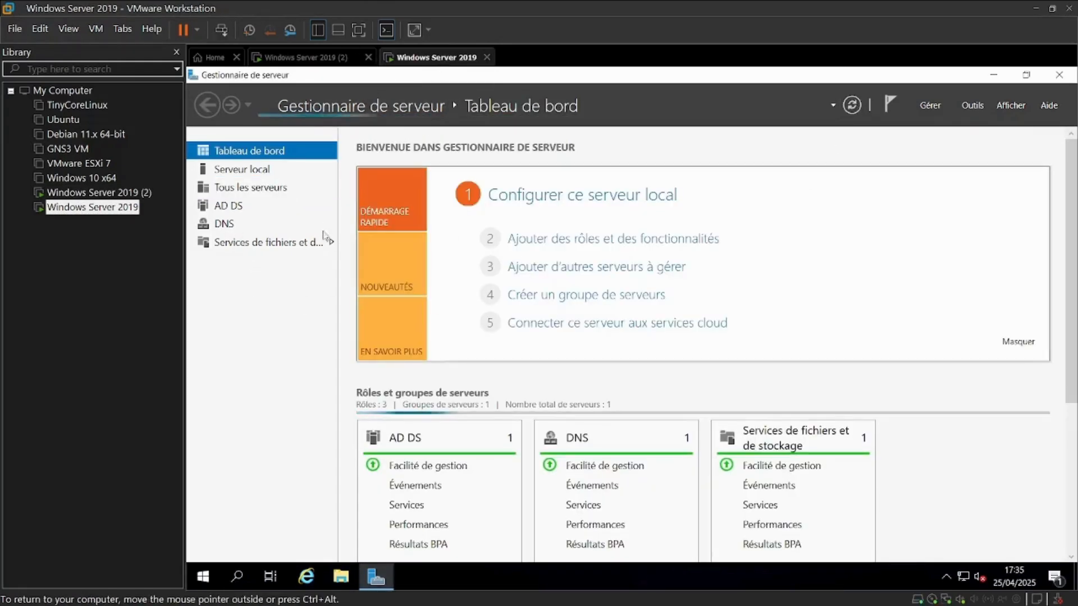
pyautogui.click(275, 190)
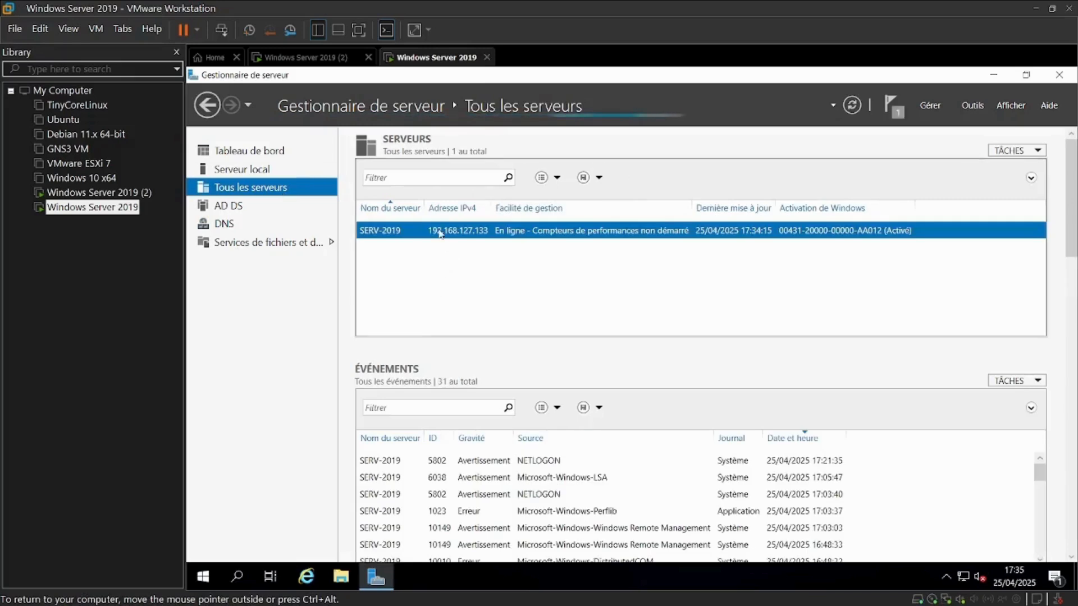
pyautogui.rightClick(441, 231)
pyautogui.click(505, 457)
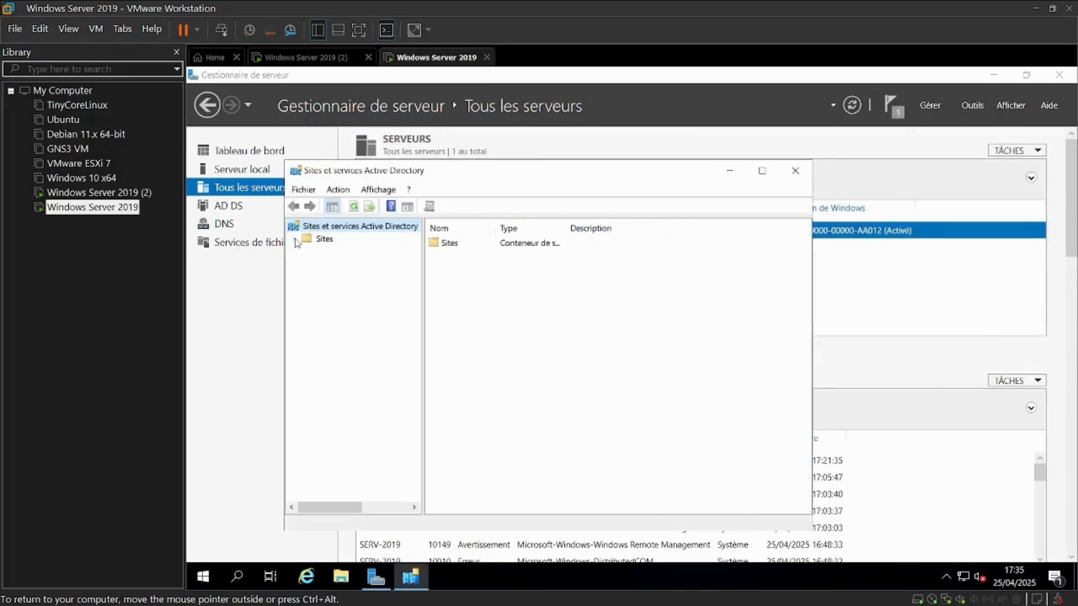
# Expand ABIDJAN down to SERV-2019's NTDS Settings and force Replicate Now on its connection from BOUAKé
pyautogui.click(294, 239)
pyautogui.click(307, 277)
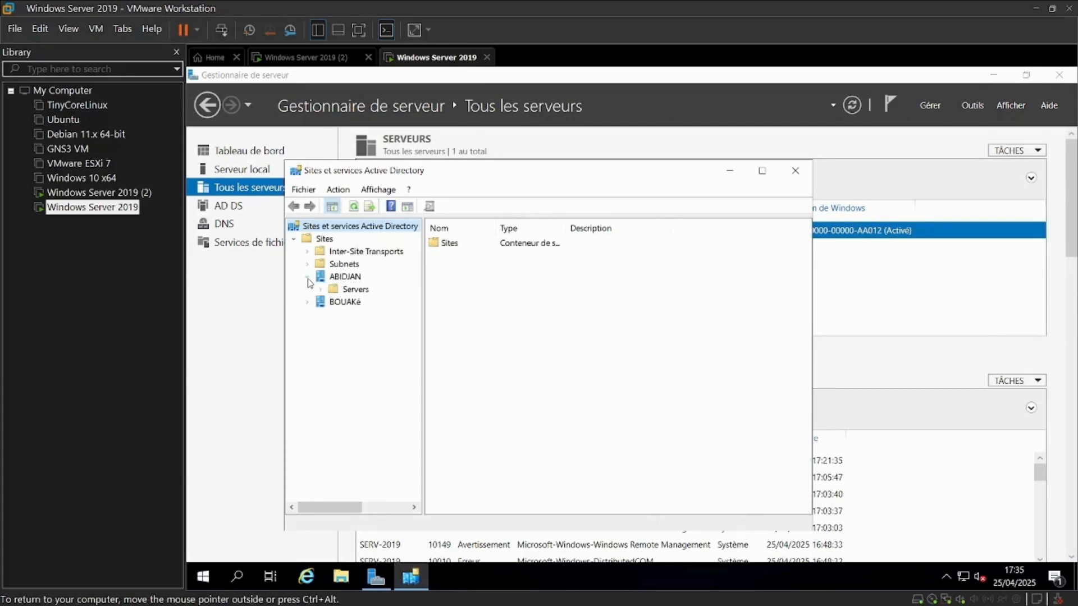
pyautogui.click(321, 289)
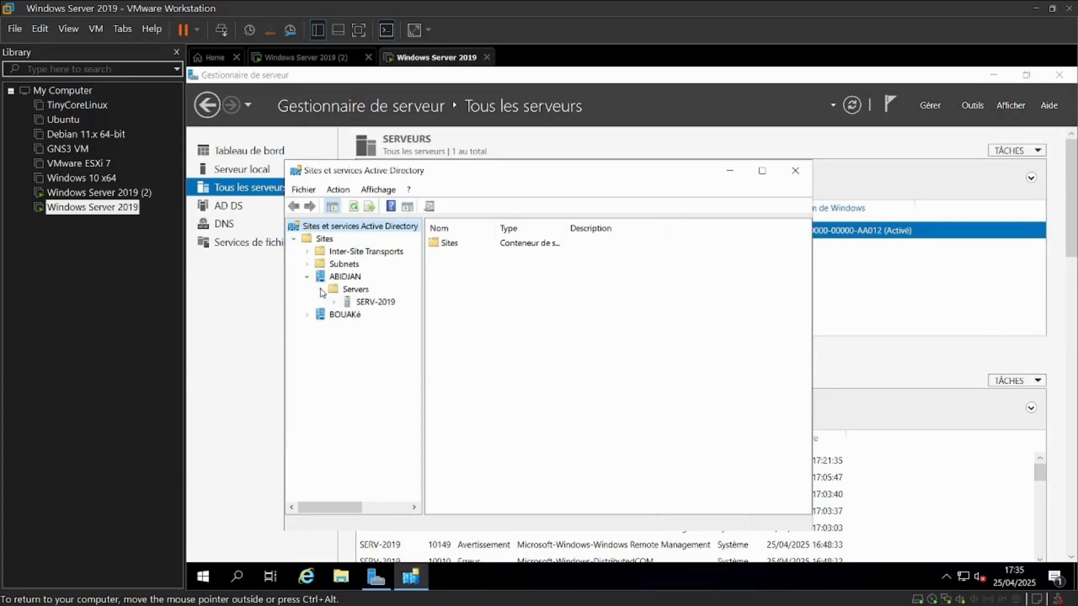
pyautogui.click(376, 303)
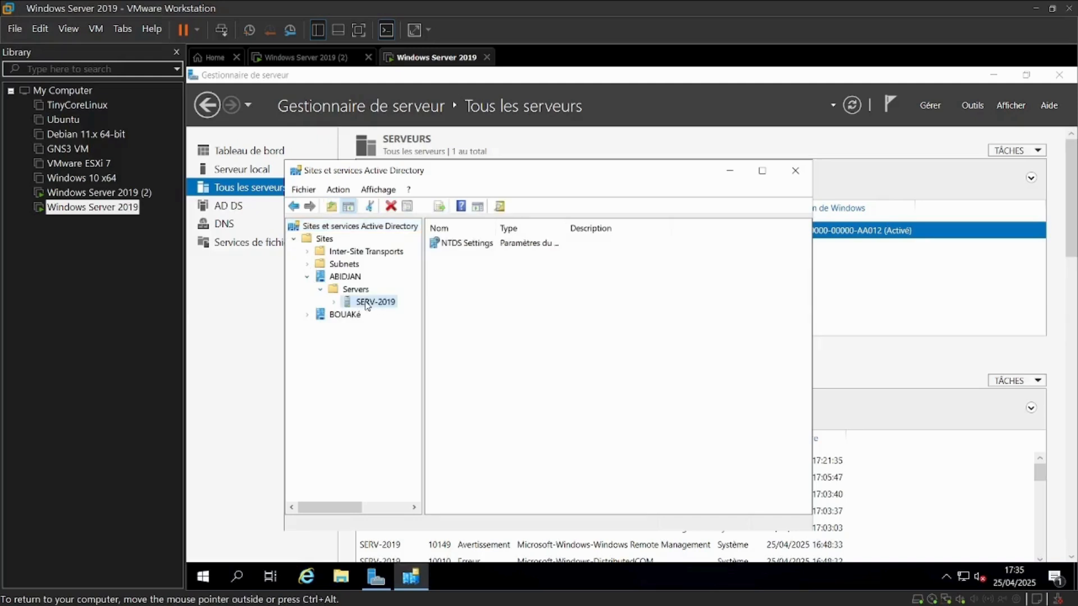
pyautogui.click(336, 303)
pyautogui.click(395, 314)
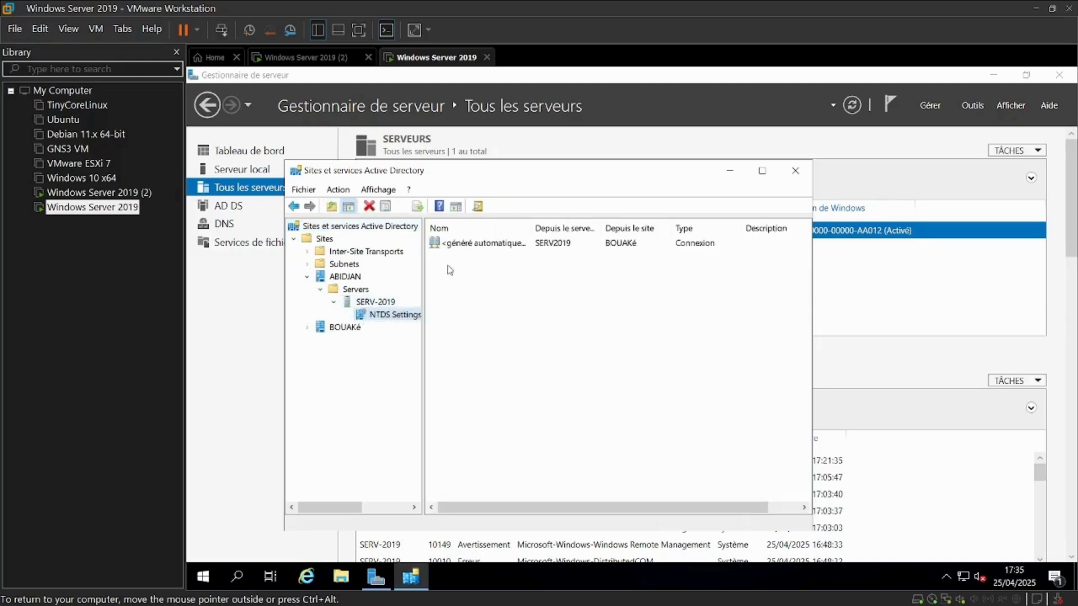
pyautogui.click(464, 247)
pyautogui.rightClick(462, 246)
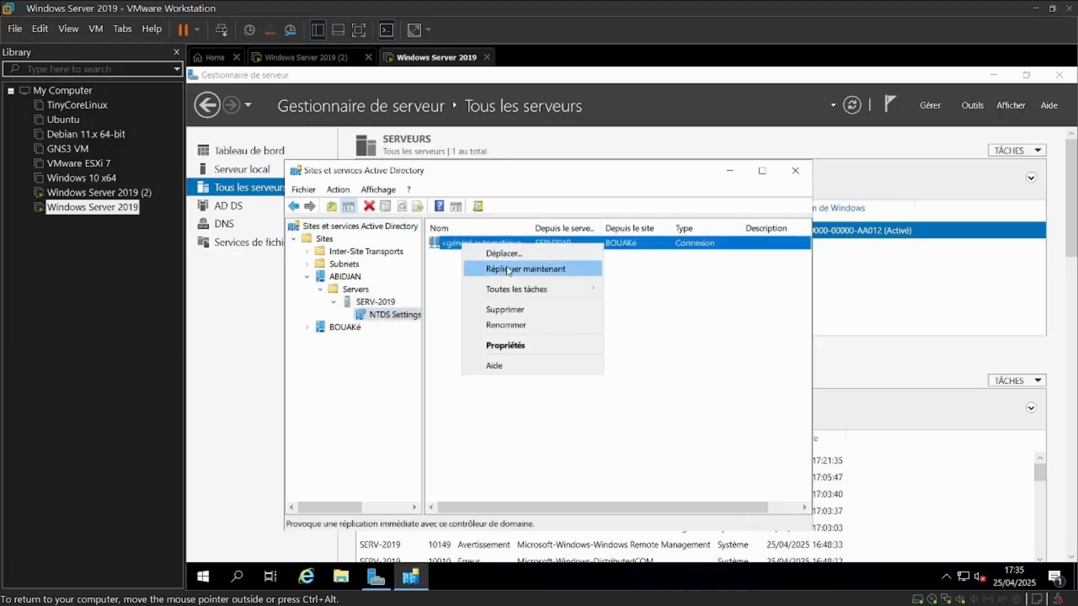
pyautogui.click(509, 270)
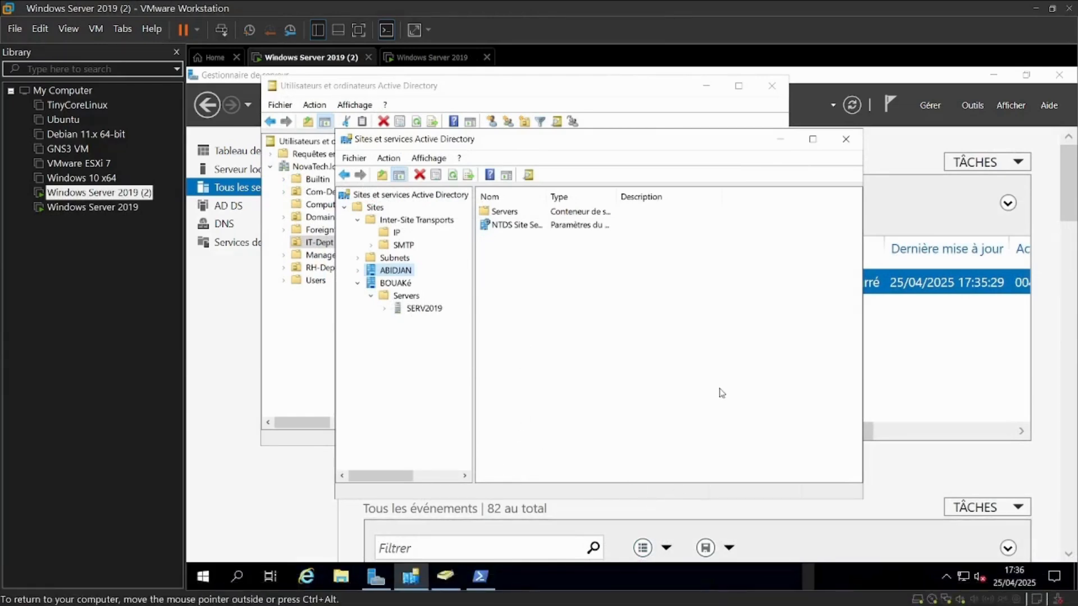
# Run nltest /dsgetsite in PowerShell to show the server's site
pyautogui.moveTo(710, 590)
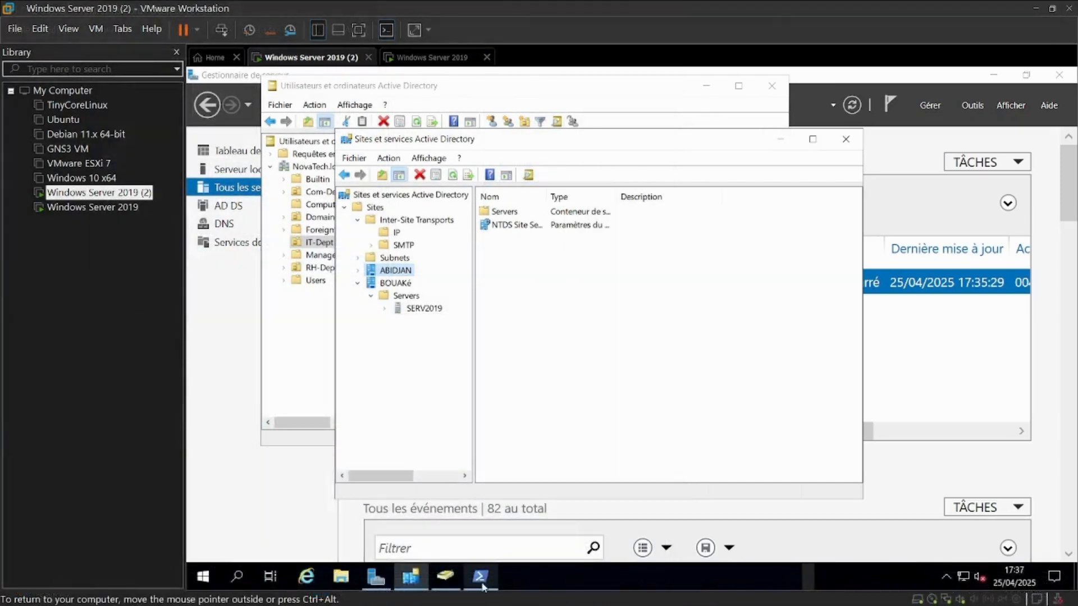
pyautogui.click(481, 584)
pyautogui.write('nltest /dsgetsite')
pyautogui.press('Return')
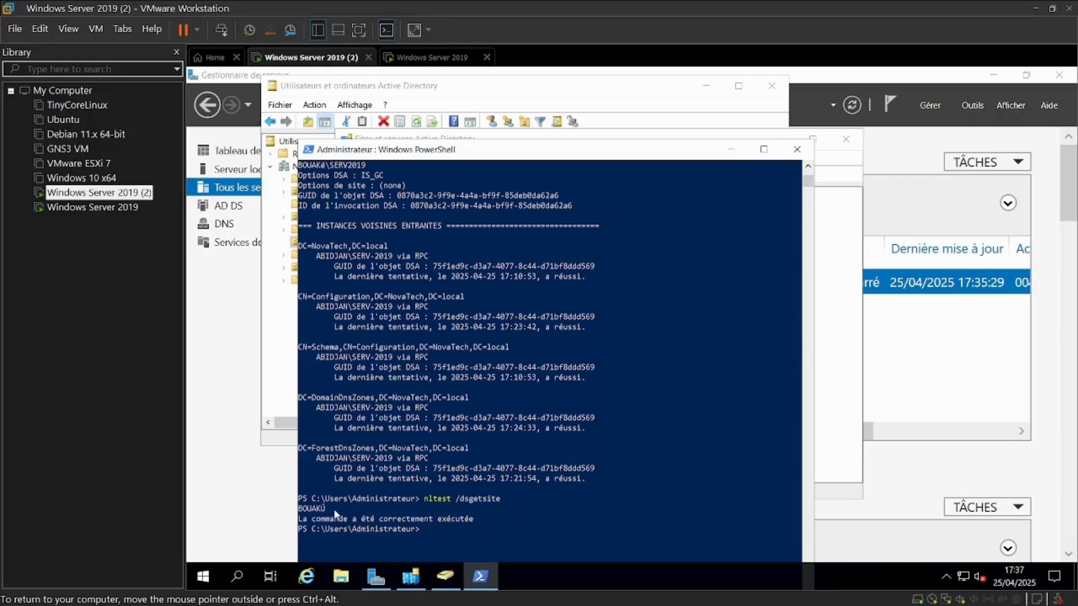
# Switch to the Windows Server 2019 VM, open Windows PowerShell and run nltest /dsgetsite to show its site
pyautogui.moveTo(335, 512); pyautogui.dragTo(289, 509)
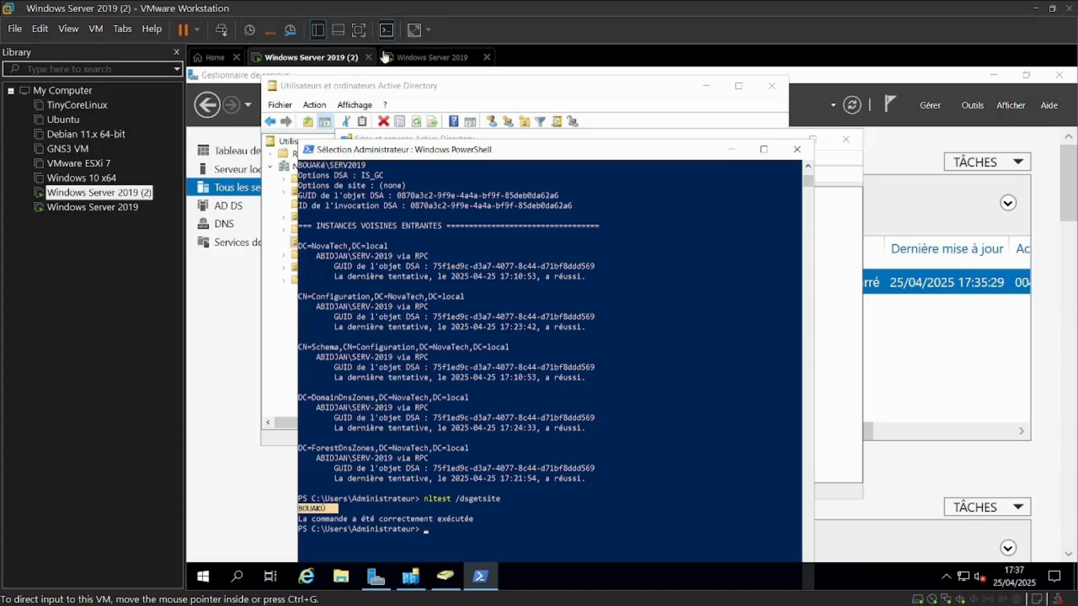
pyautogui.click(424, 58)
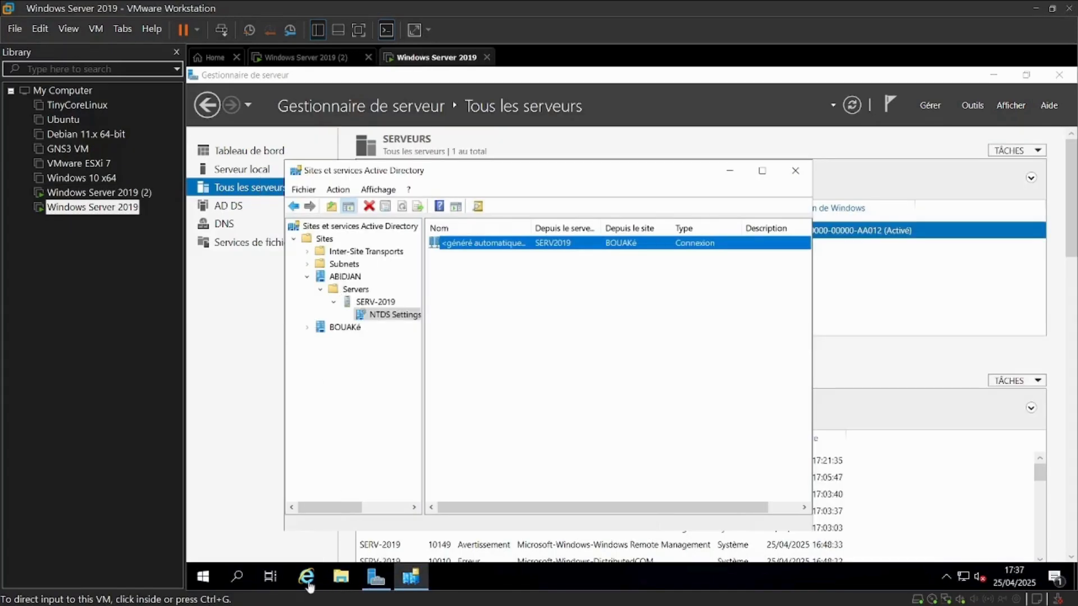
pyautogui.click(246, 586)
pyautogui.write('po')
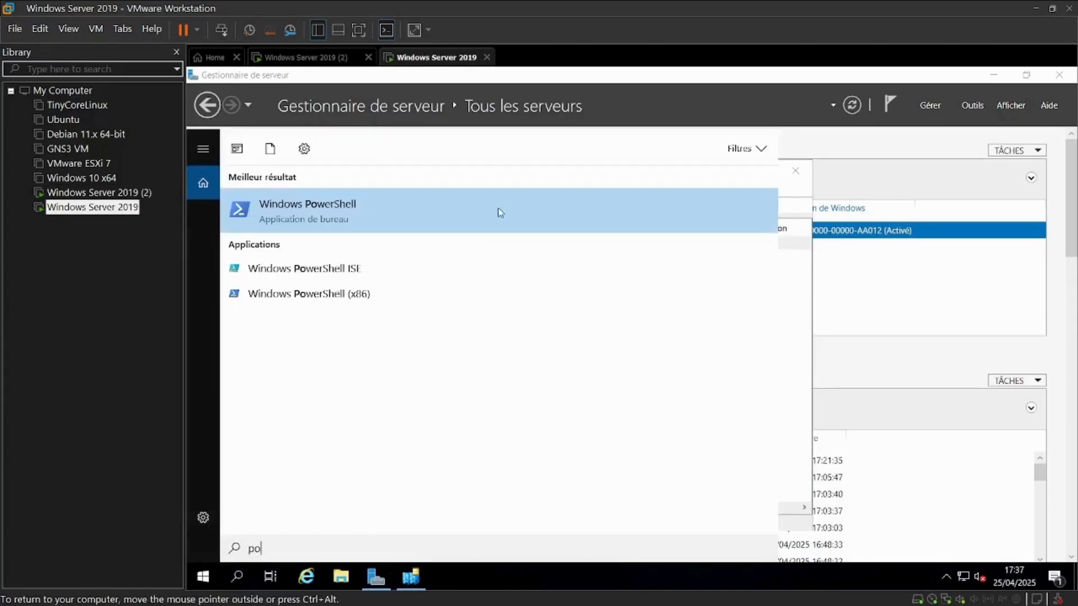
pyautogui.click(497, 212)
pyautogui.write('nltest /dsgetsite')
pyautogui.press('Return')
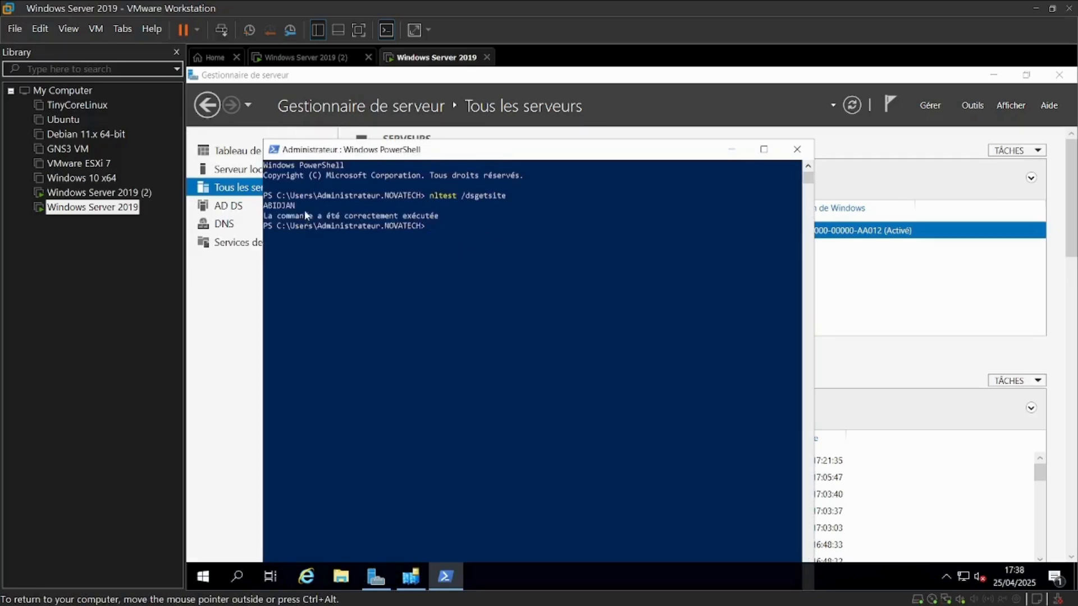
# Return to Active Directory Sites and Services and open the Subnets container to examine the subnets assigned to each site
pyautogui.moveTo(302, 210); pyautogui.dragTo(257, 210)
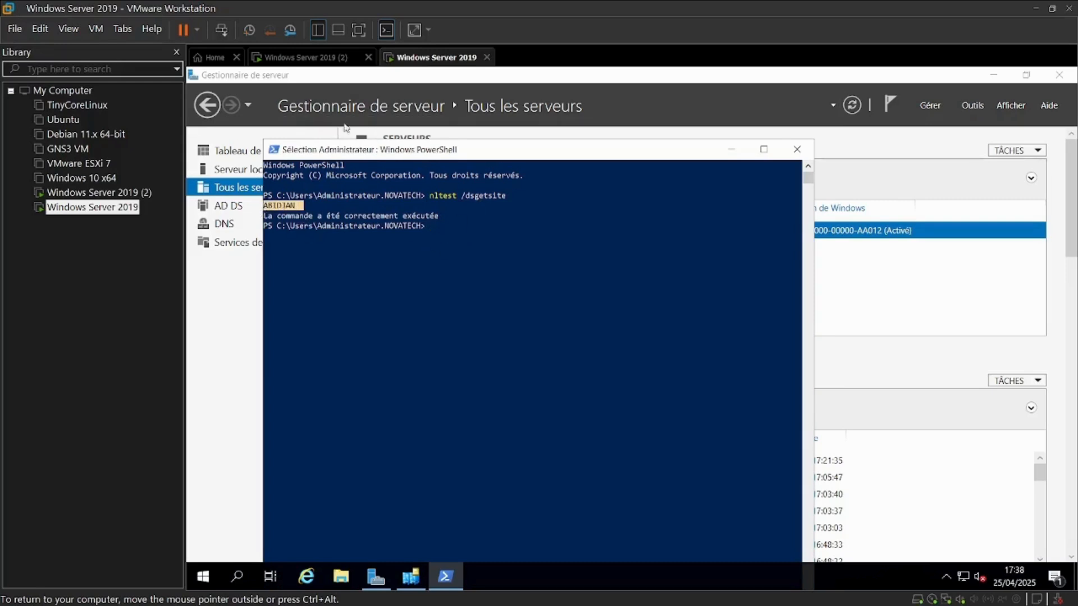
pyautogui.click(308, 58)
pyautogui.hotkey('ctrl', 'Tab')
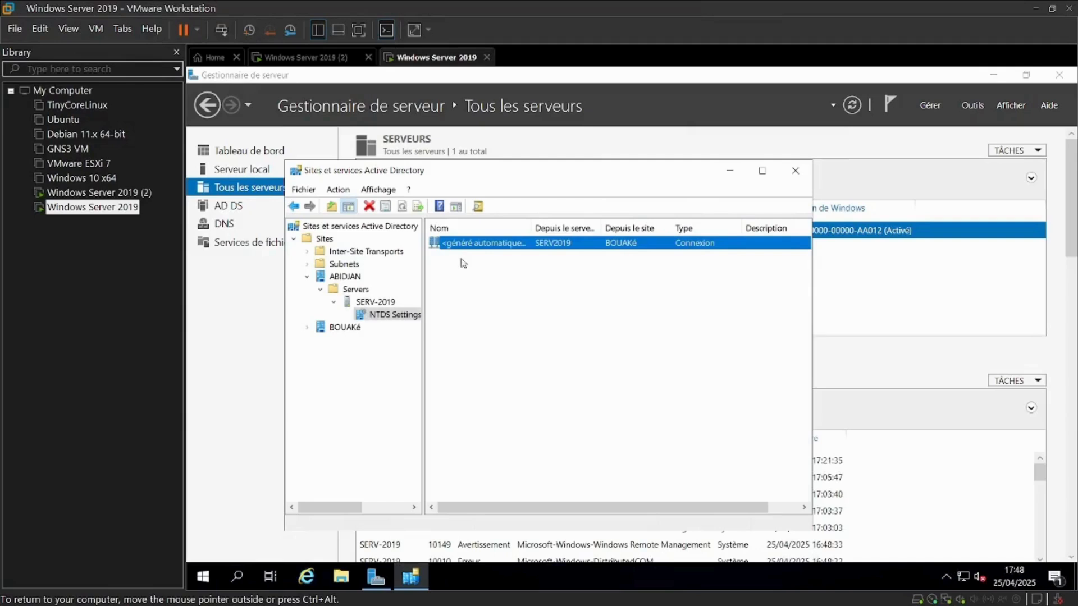
pyautogui.click(307, 265)
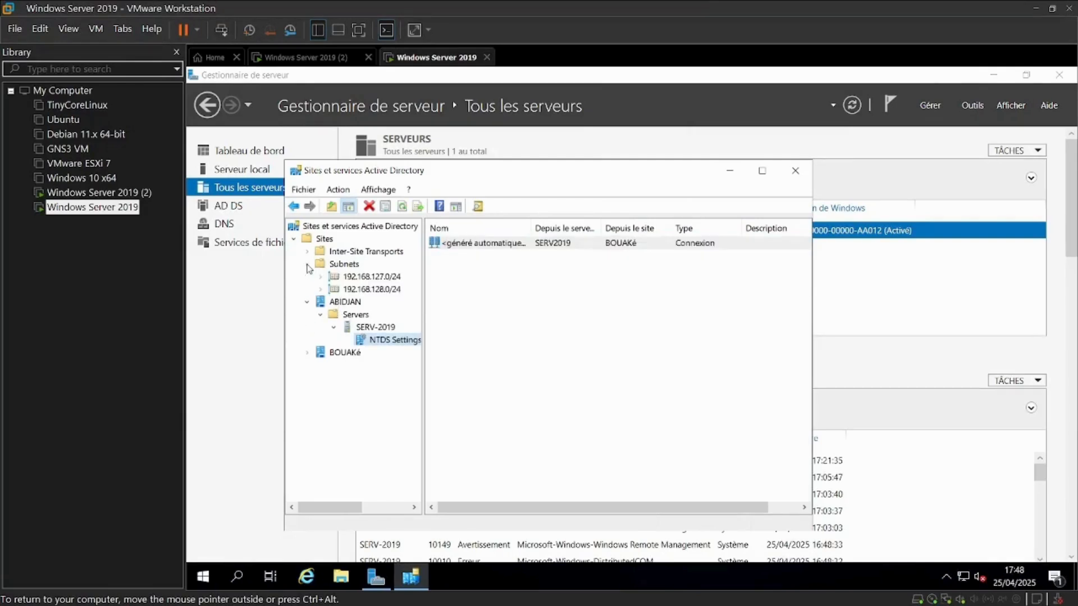
pyautogui.click(343, 264)
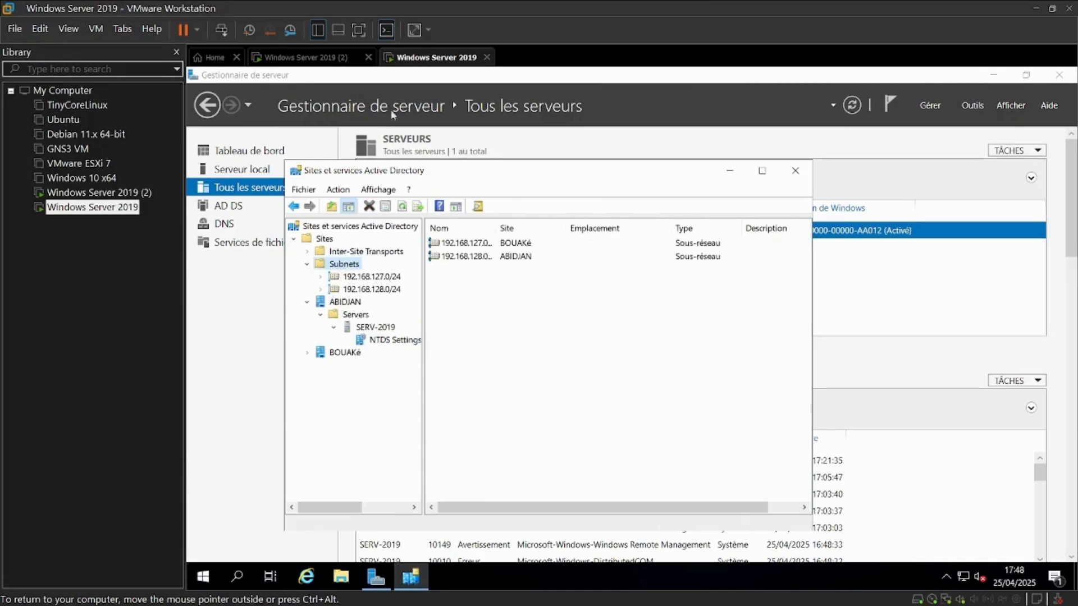